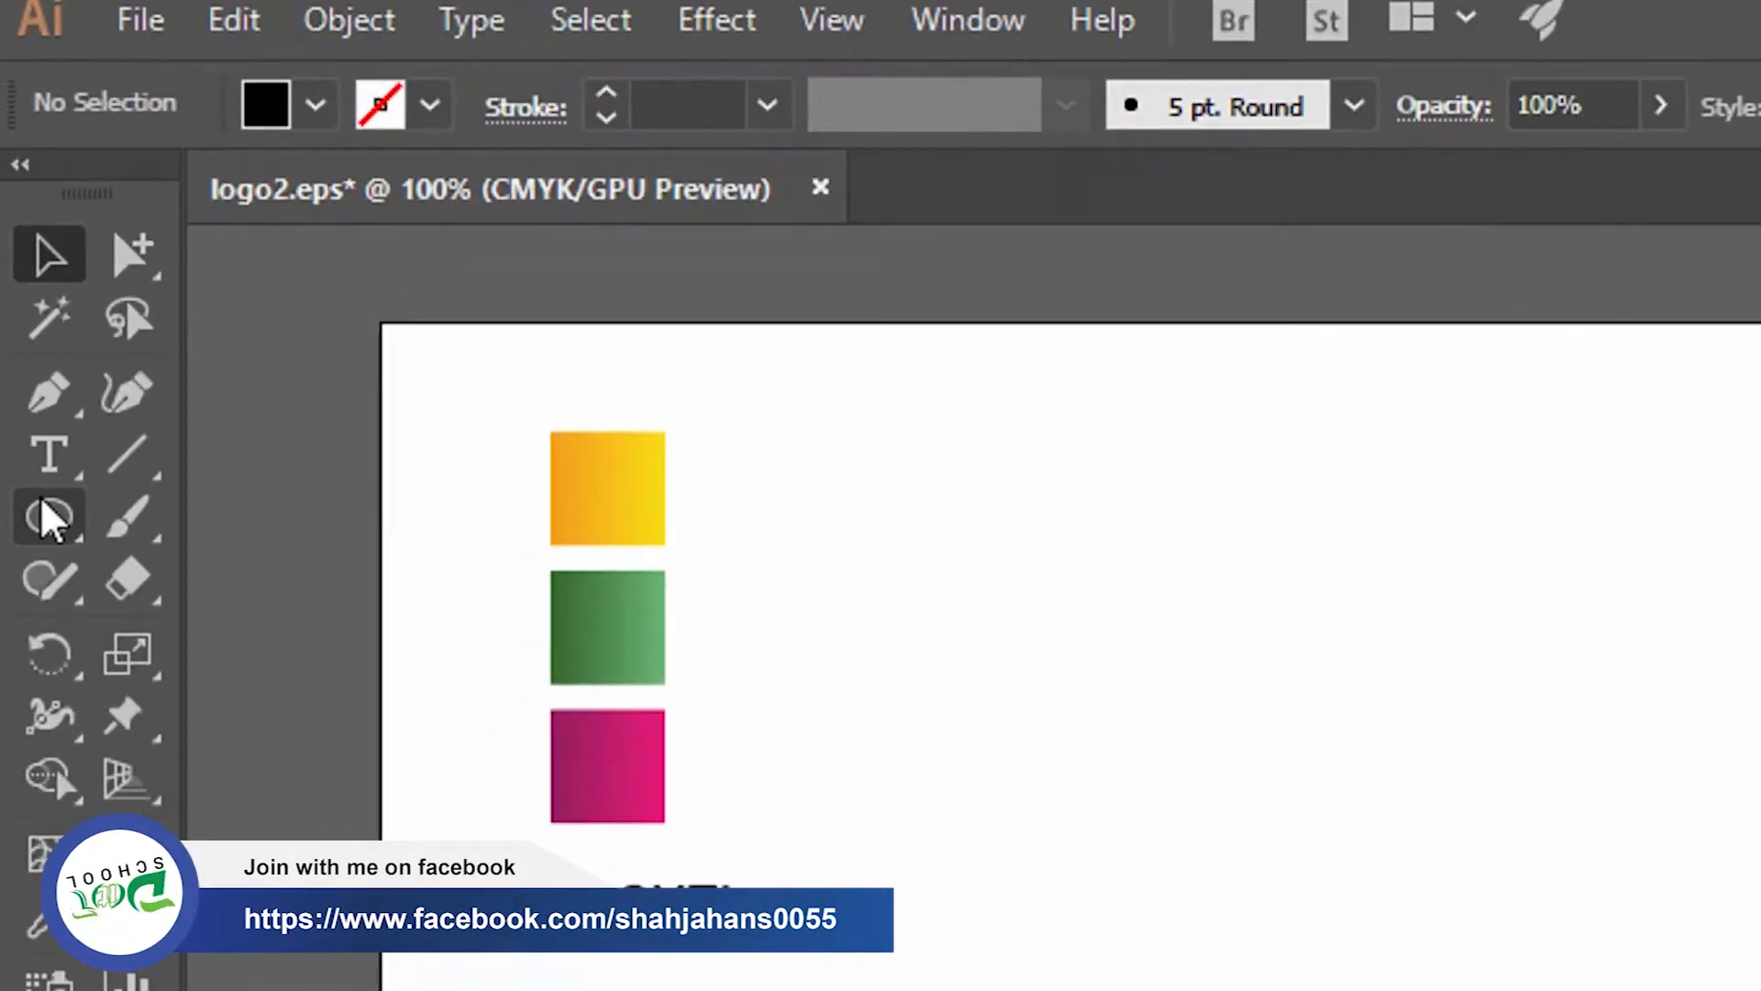
Draw a black circle about 334 pt in diameter and move it to the artboard's upper middle, beside the colour swatches
click(23, 264)
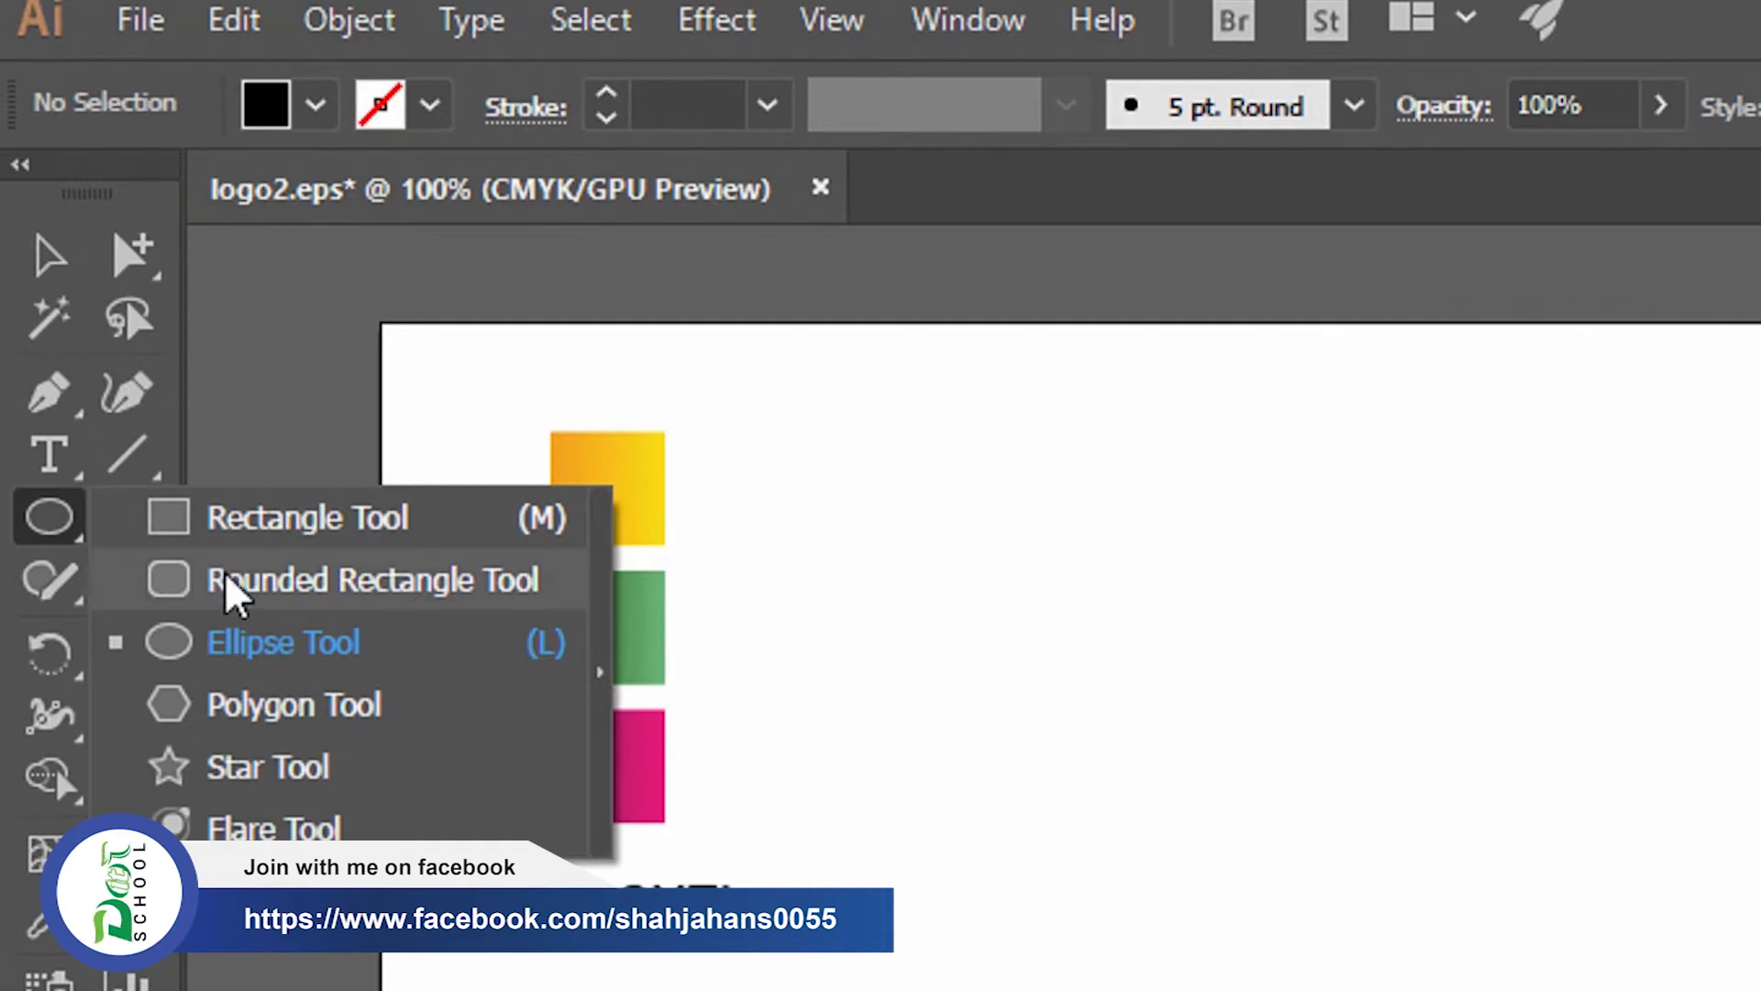
click(236, 653)
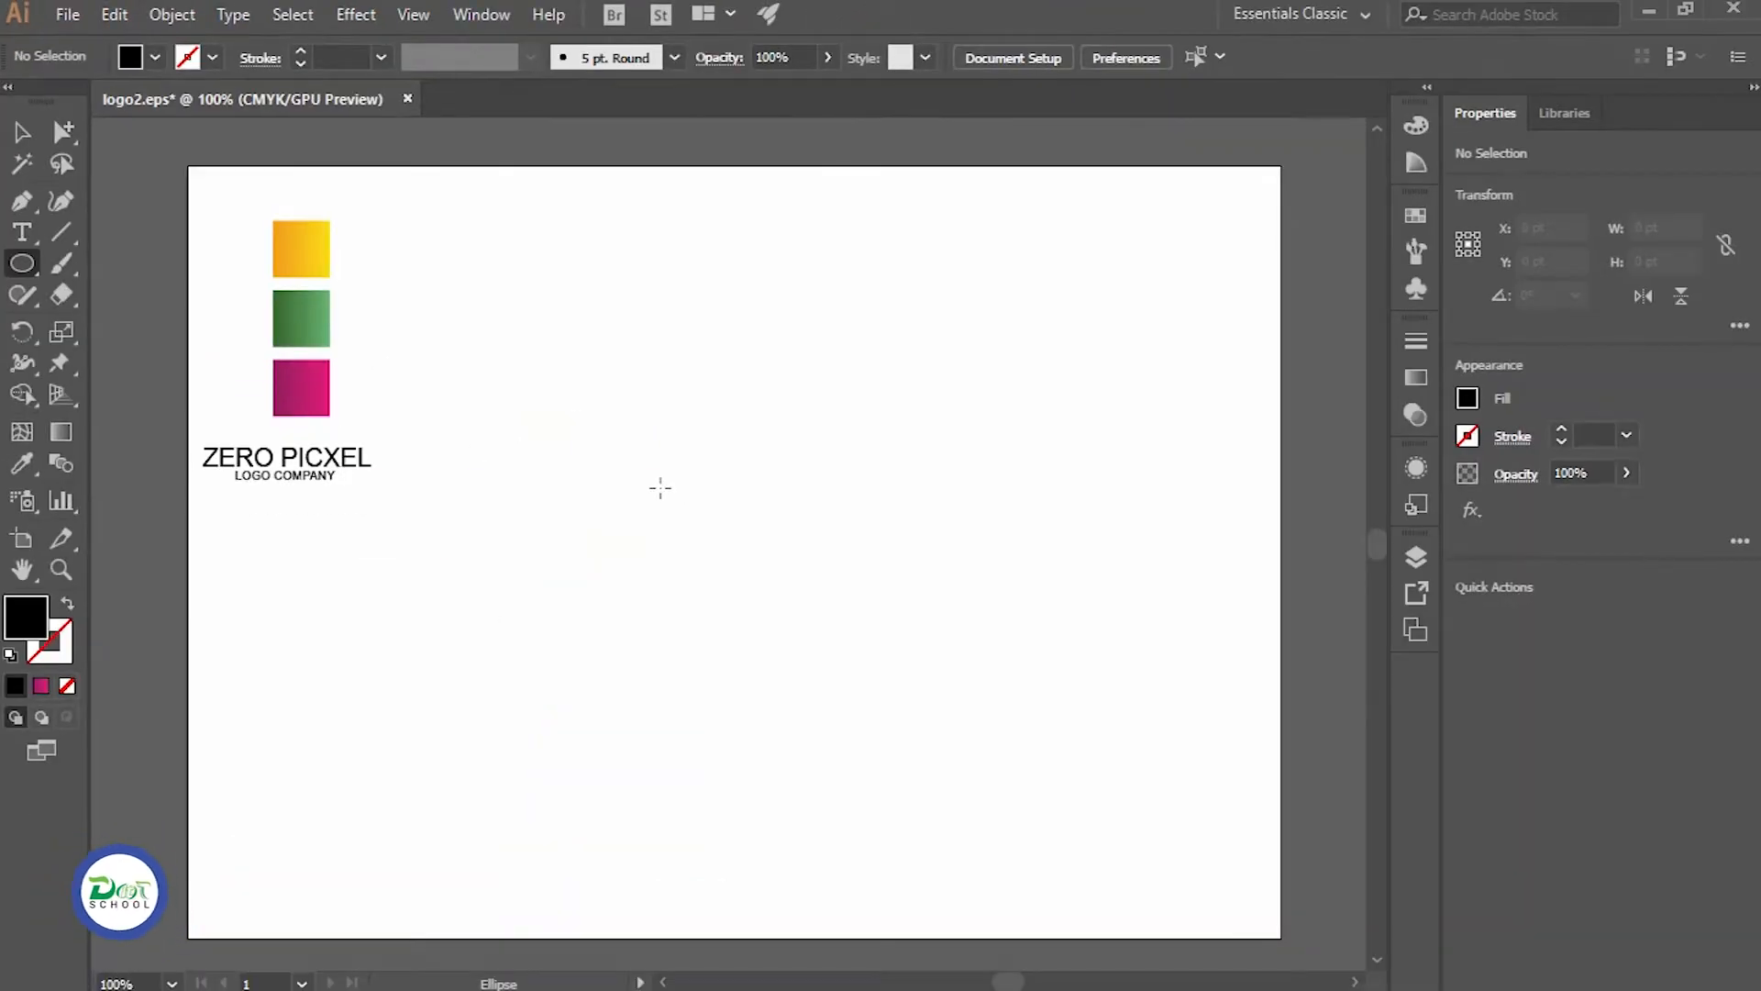
drag(618, 456, 1052, 810)
key(v)
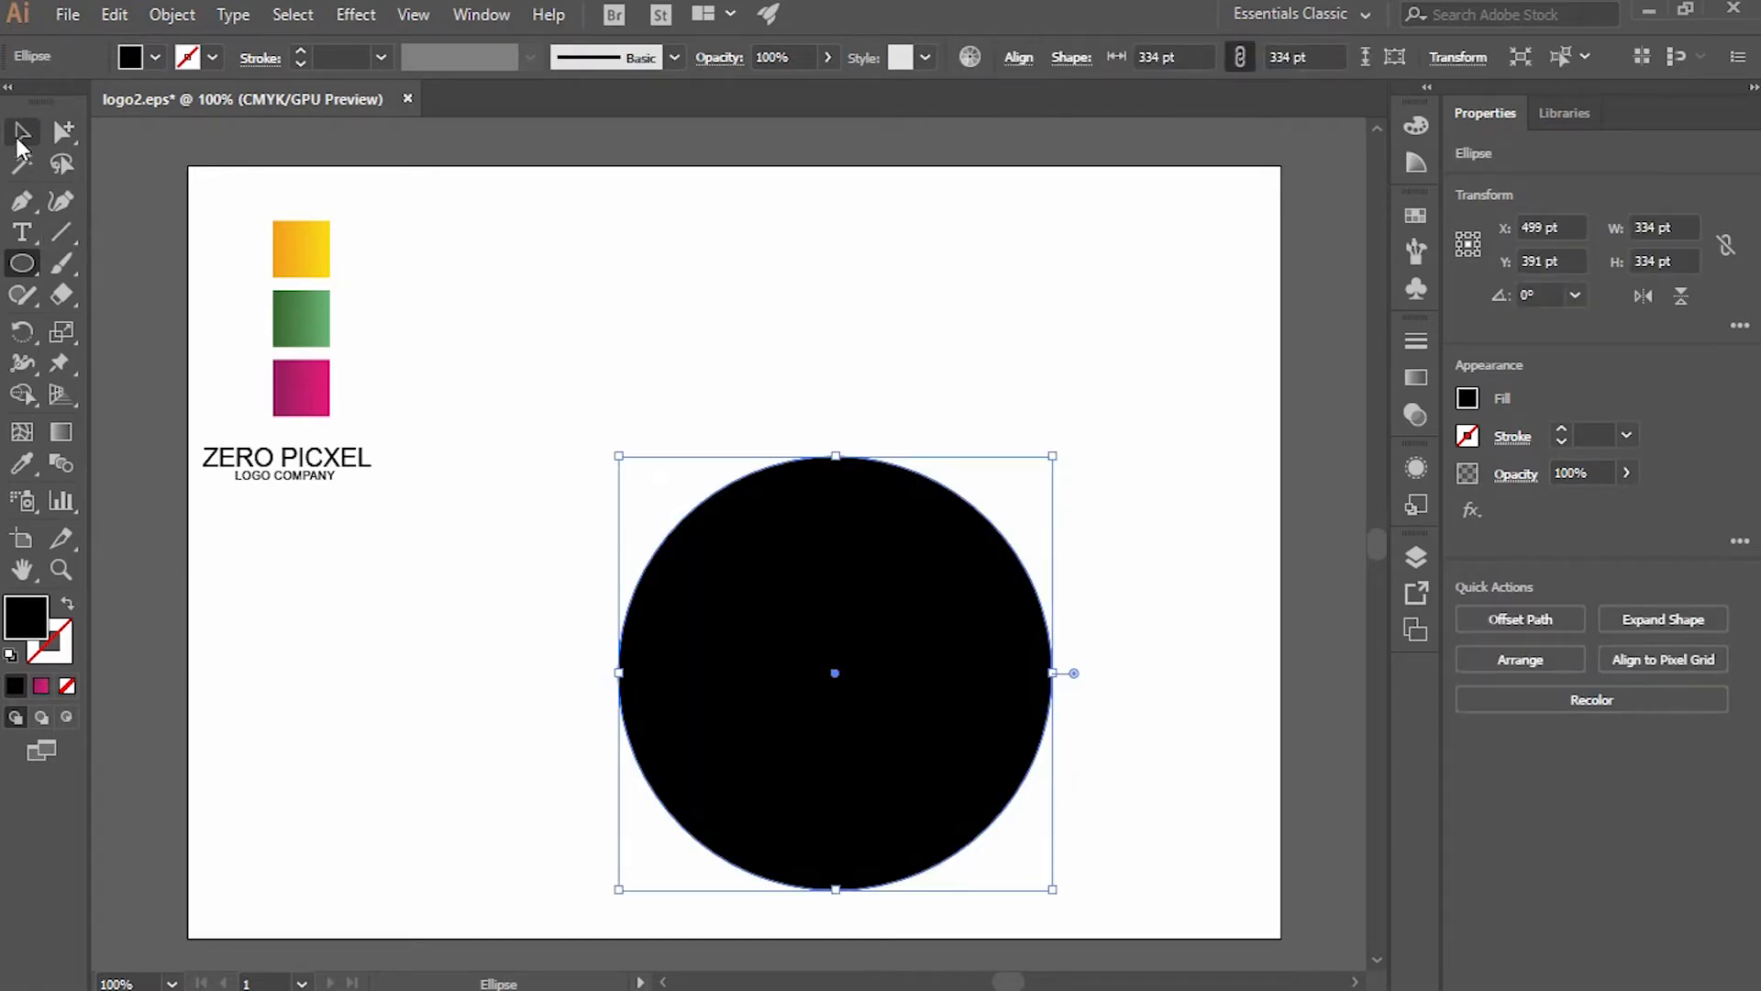
drag(849, 591, 708, 377)
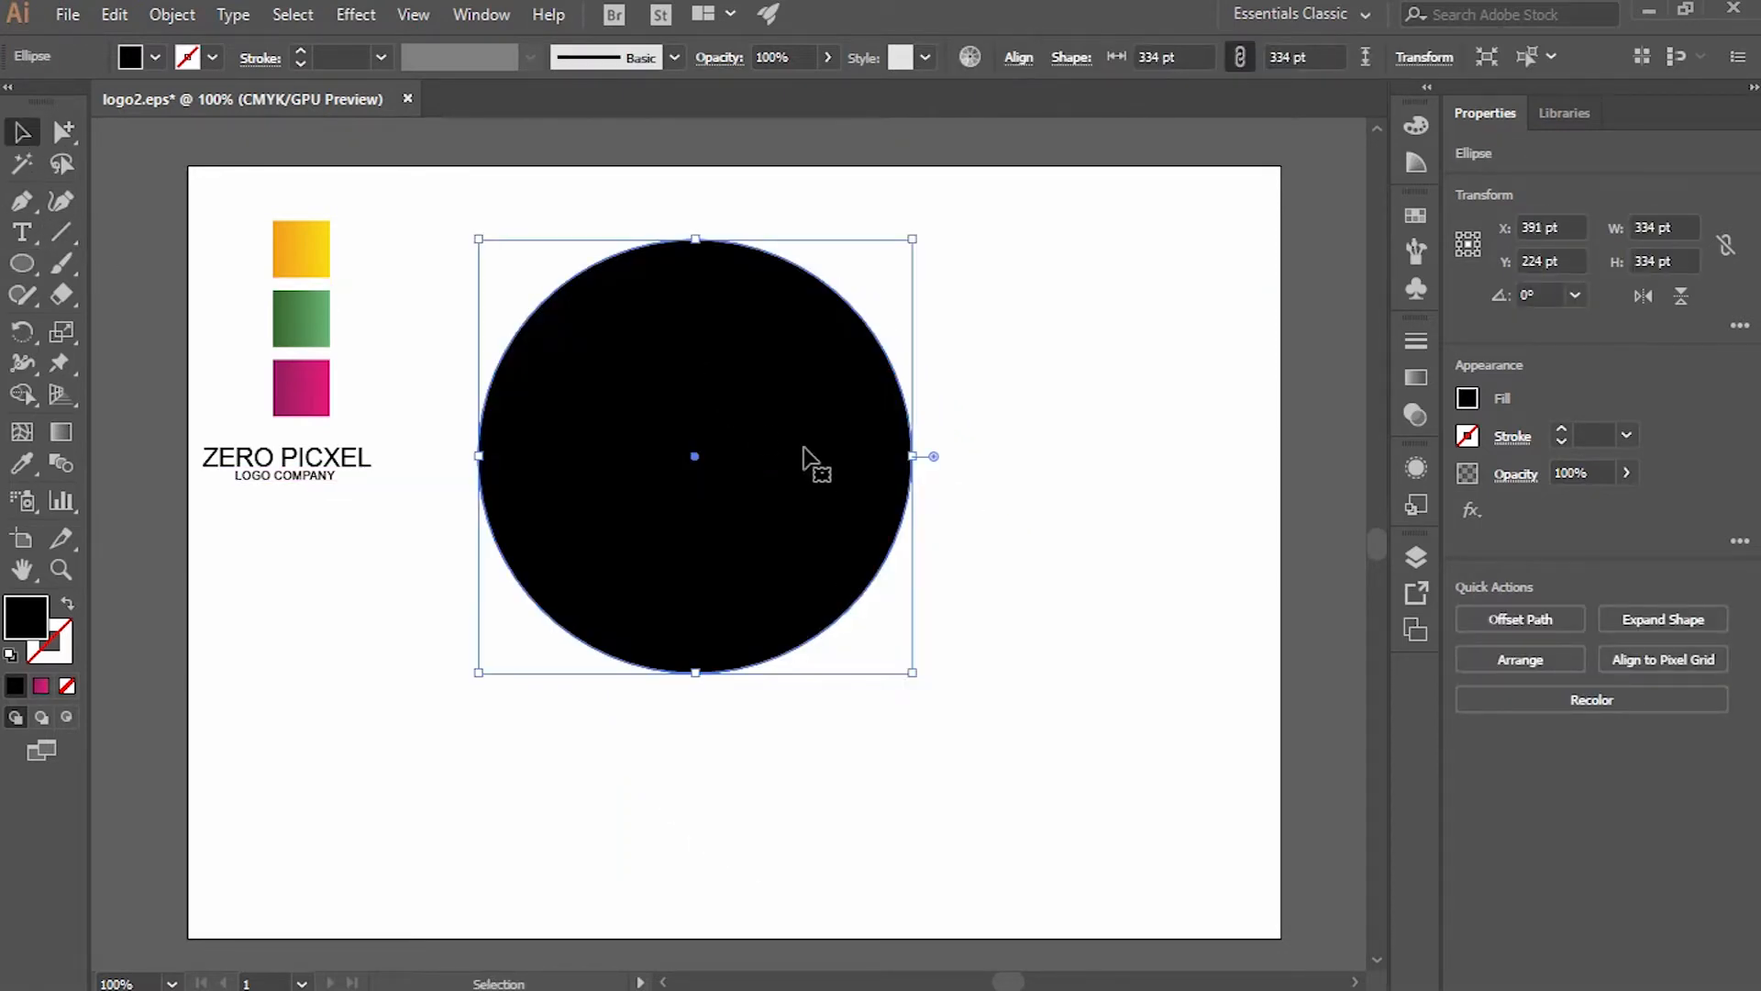
Scale the black circle down proportionally about its centre to about 276 pt
key(ctrl+minus)
key(space)
drag(785, 462, 633, 410)
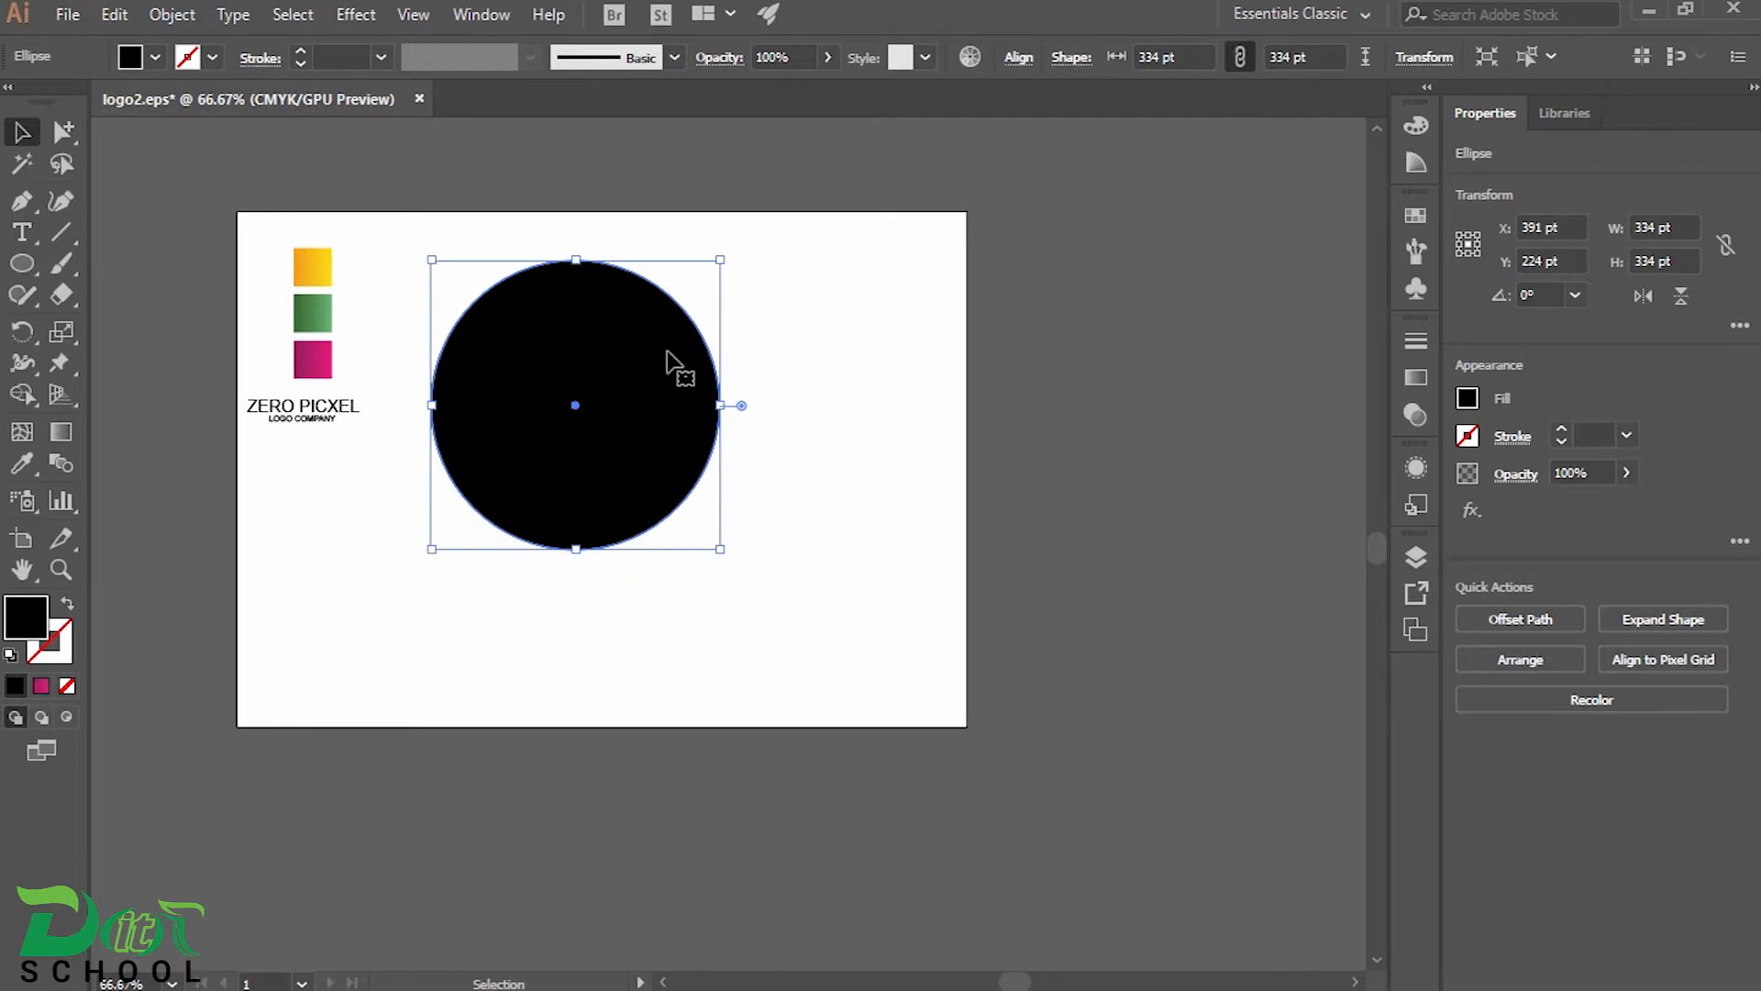
drag(715, 263, 695, 286)
Duplicate the circle to the artboard's lower-right area and overlap a second copy on it, offset slightly up and right
drag(609, 404, 823, 581)
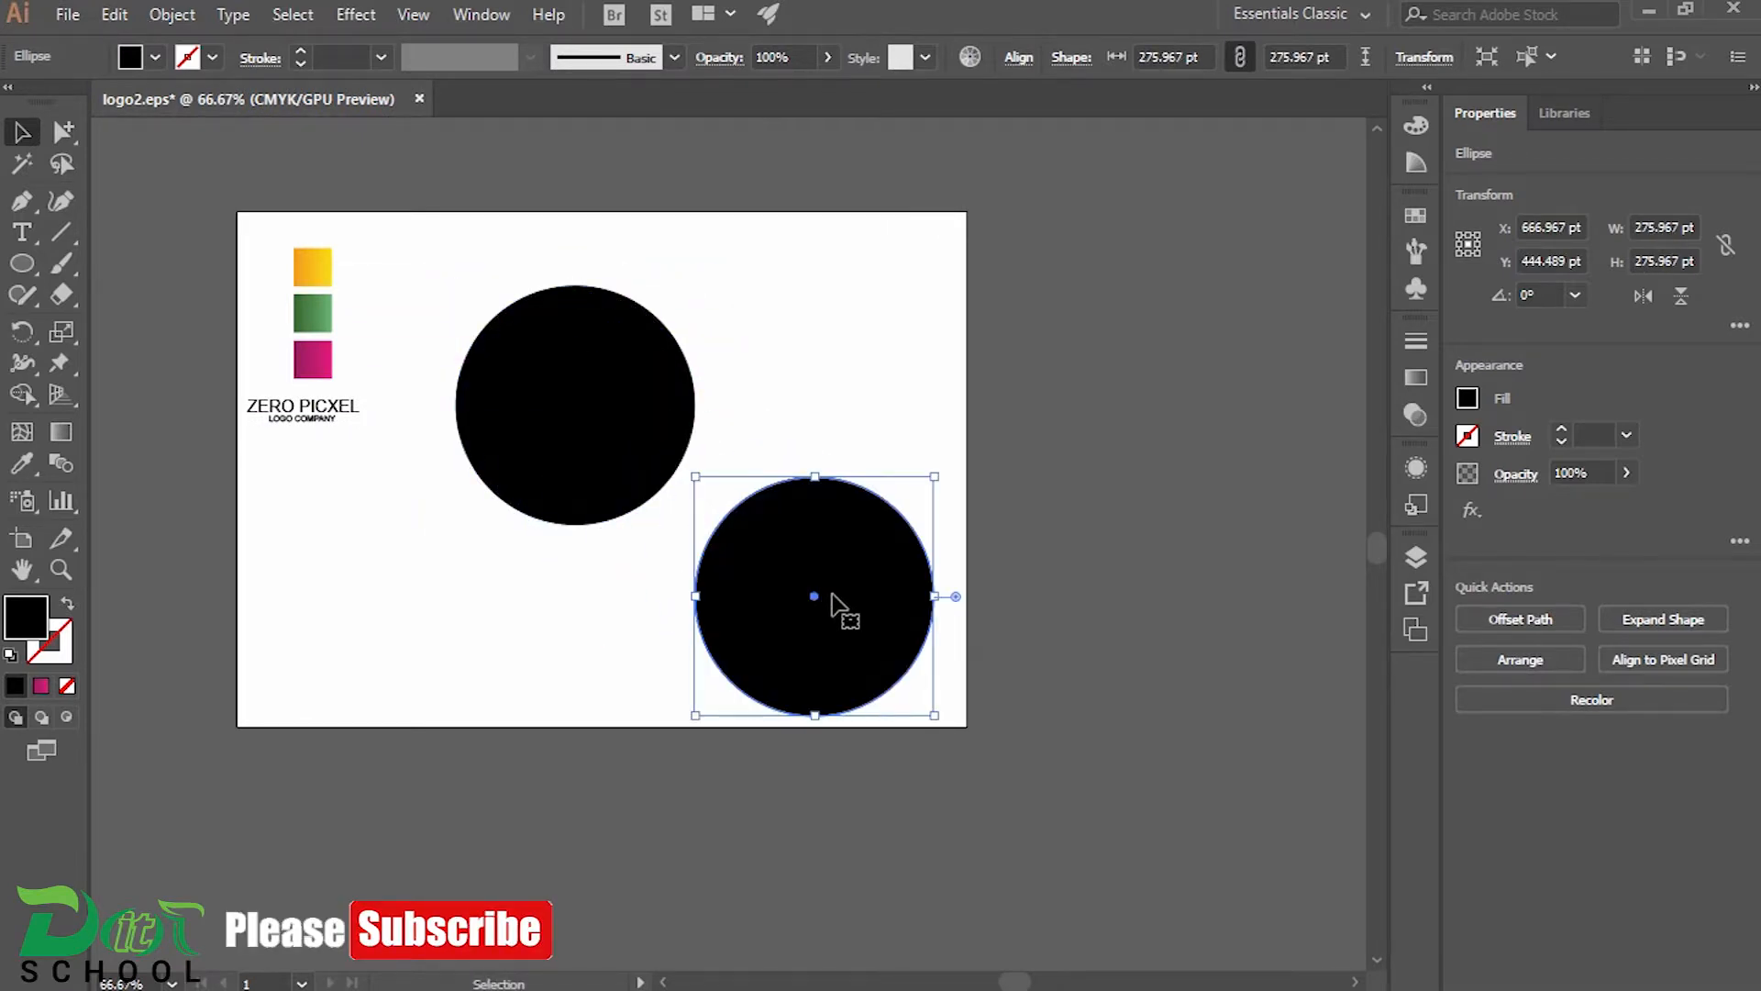
scroll(833, 605, up, 1)
drag(830, 593, 860, 488)
scroll(806, 554, up, 1)
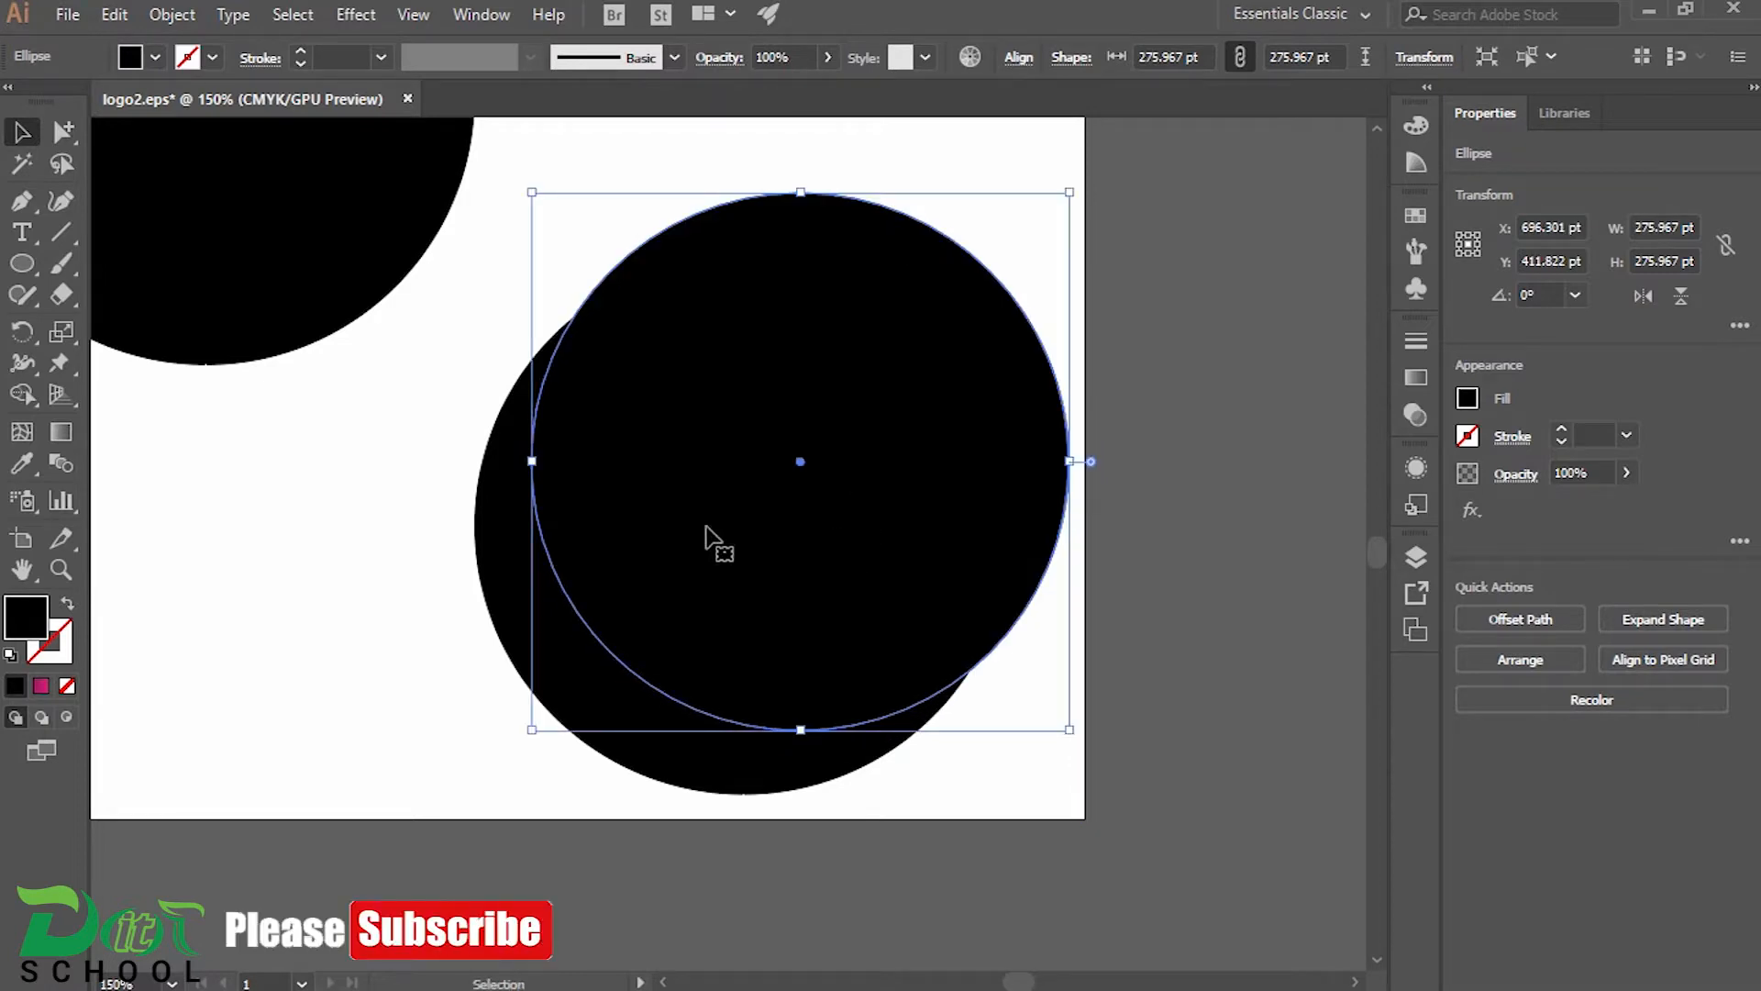
Divide the two overlapping circles with the Pathfinder Divide operation
drag(495, 393, 840, 639)
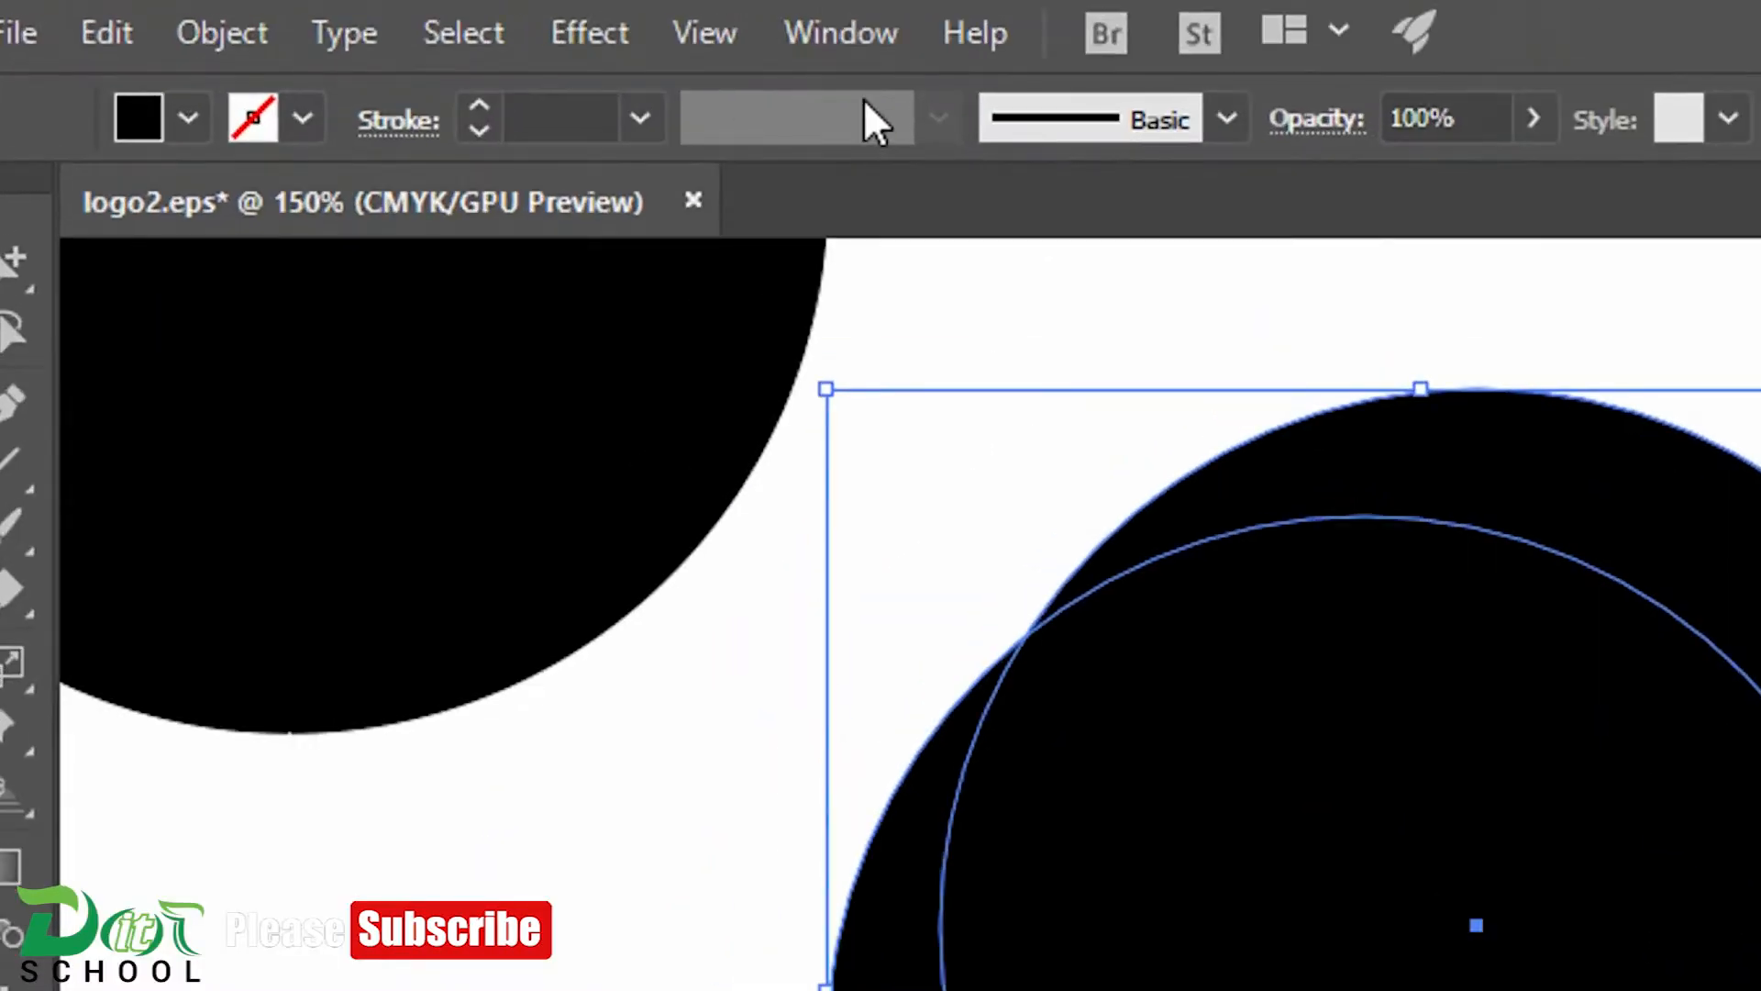
click(483, 15)
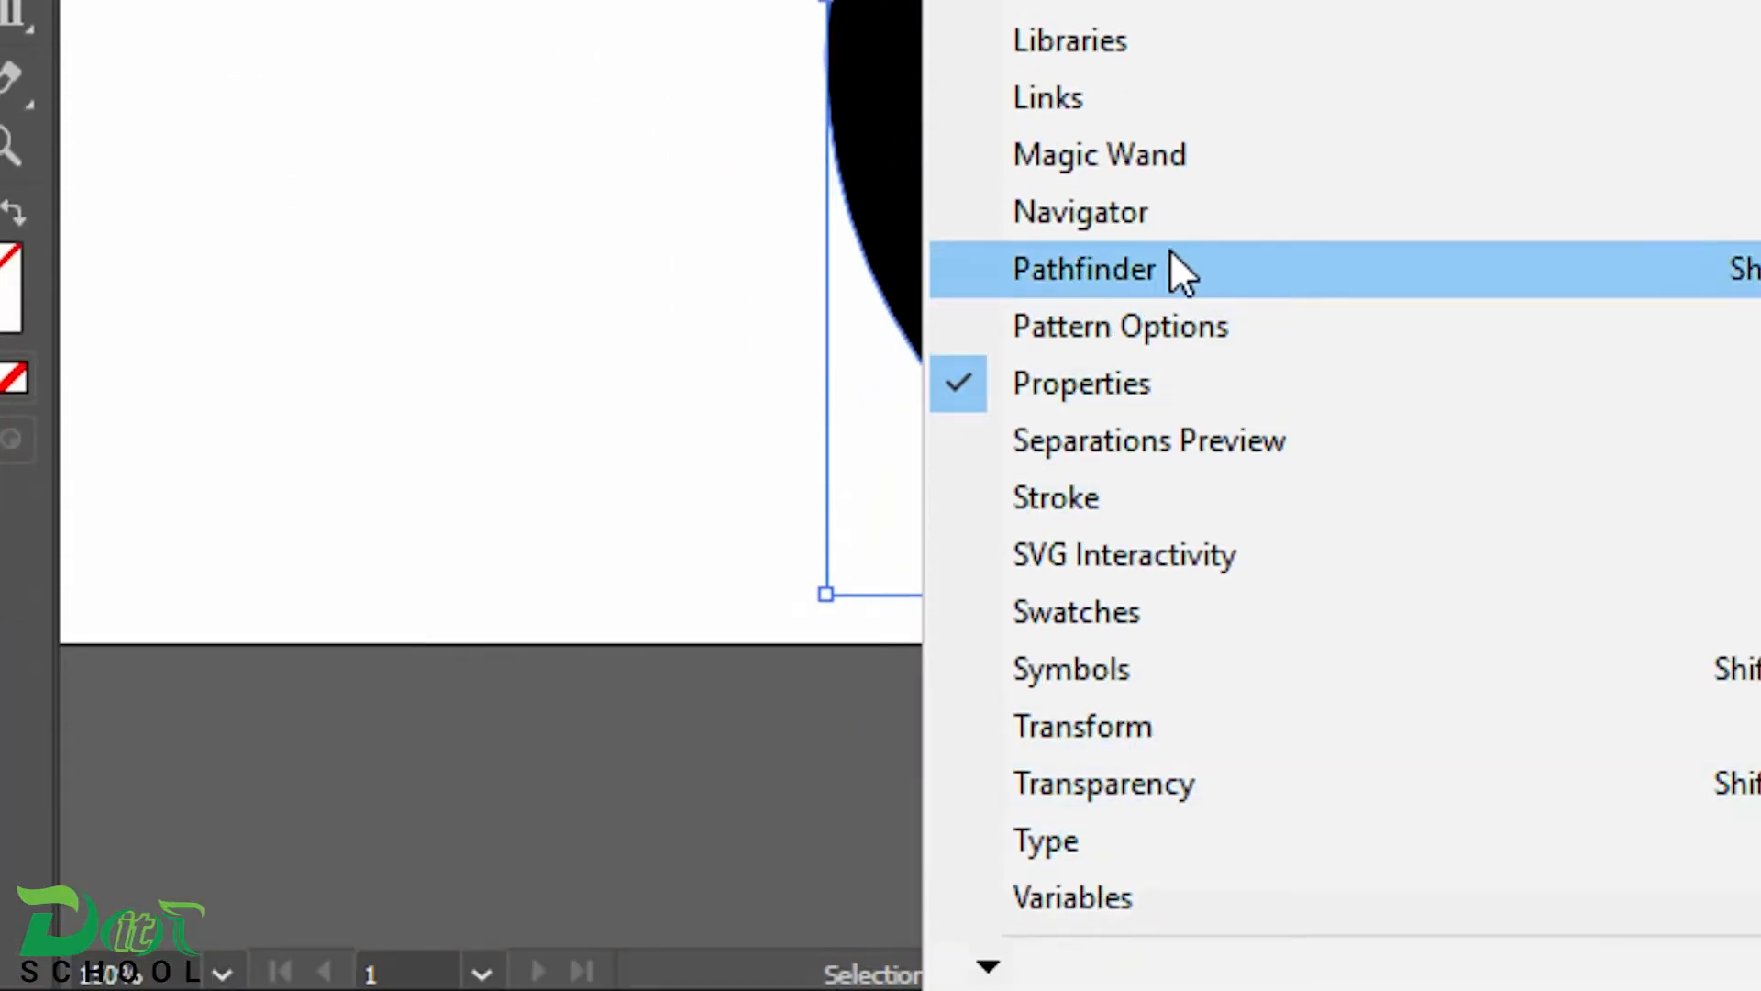
click(1179, 271)
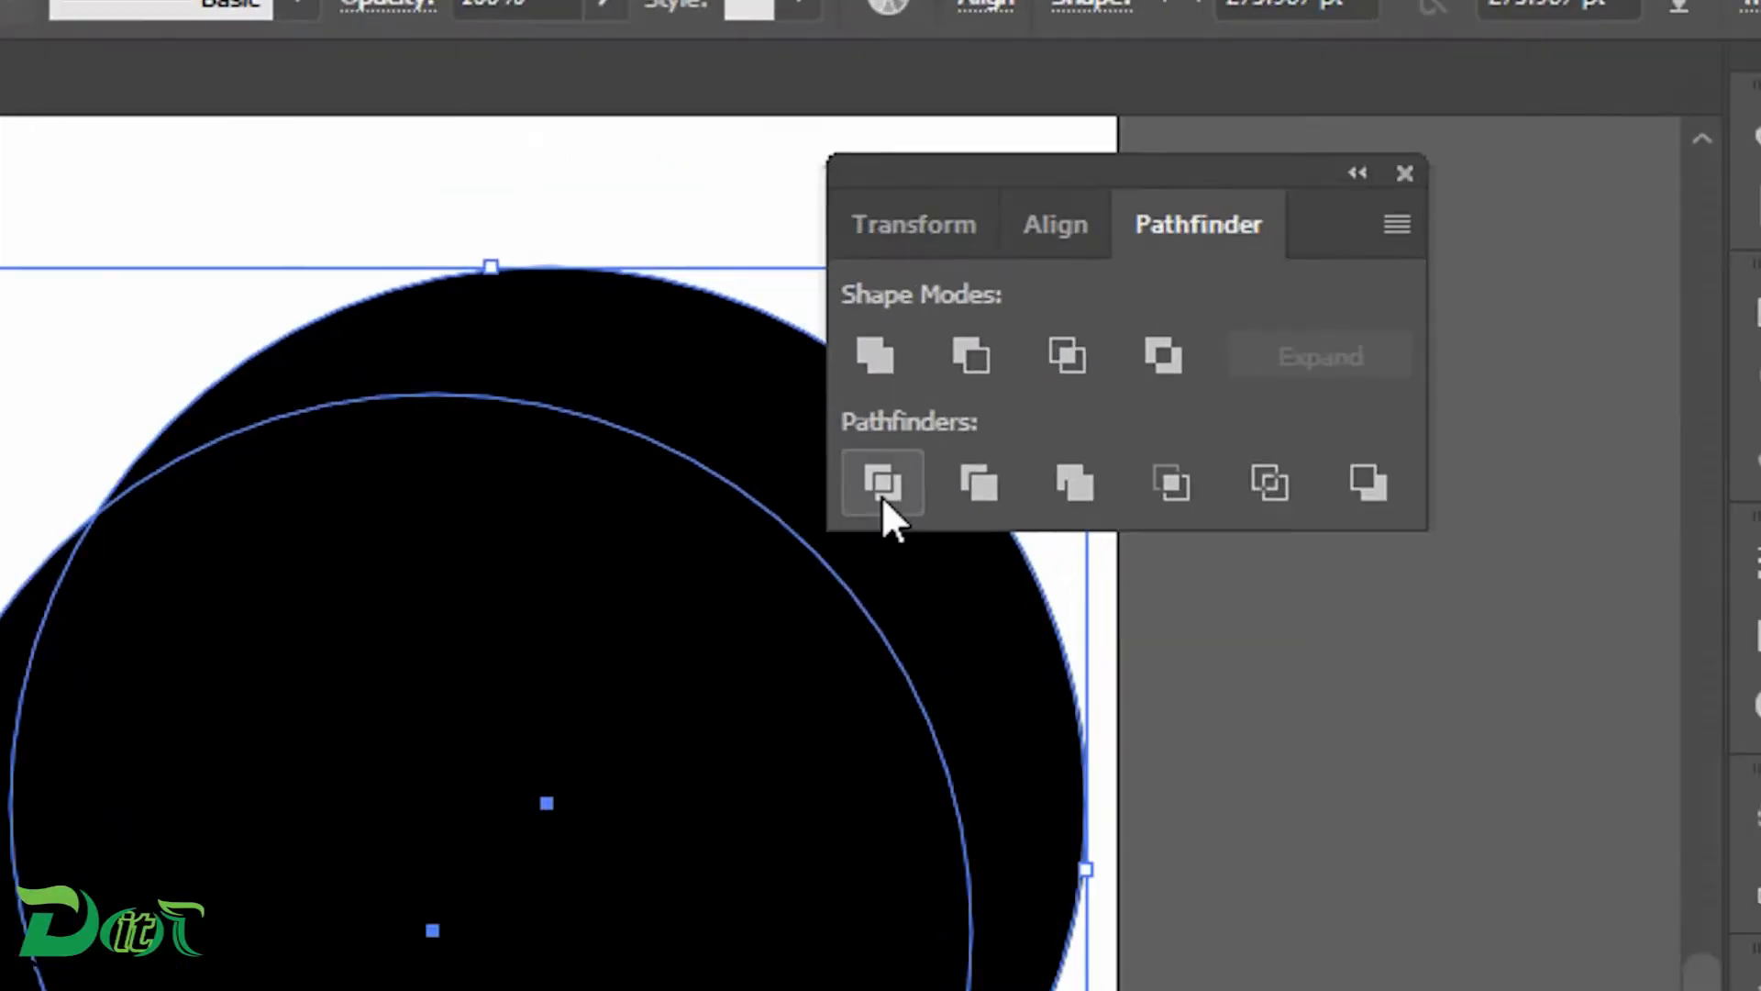
click(968, 303)
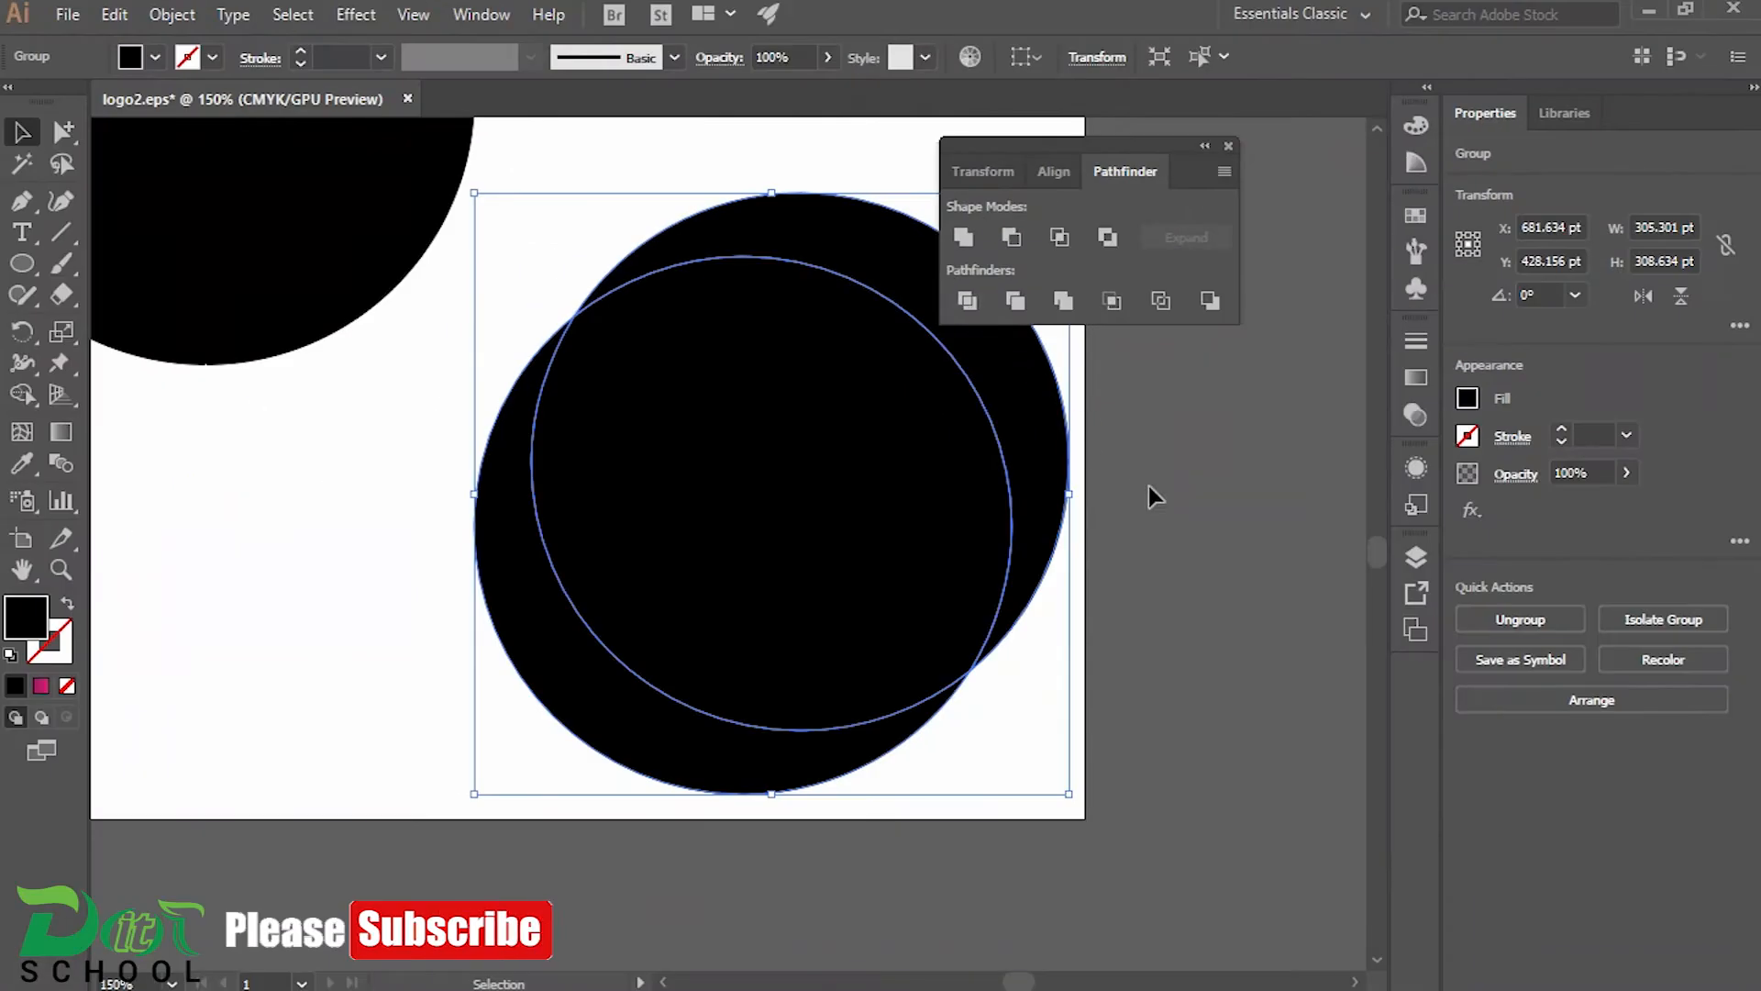
click(1154, 495)
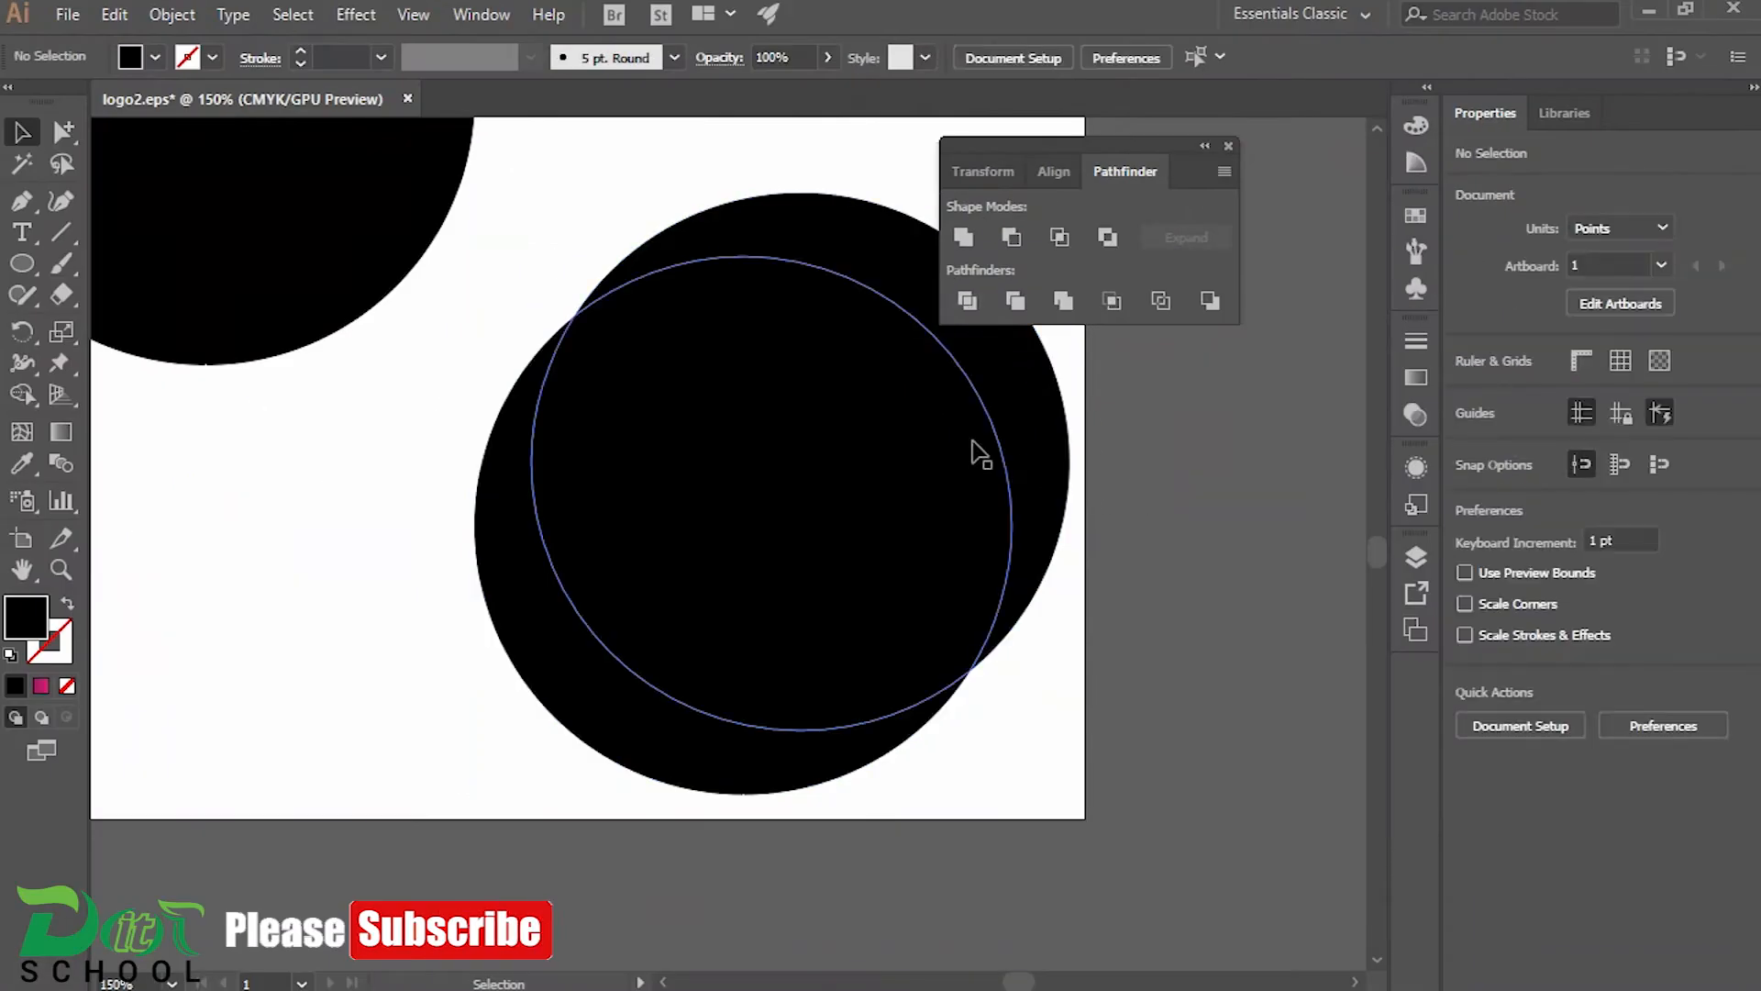
Ungroup the divided circles and delete the upper-right crescent and the central overlap, keeping only the lower-left crescent
click(943, 439)
right_click(938, 431)
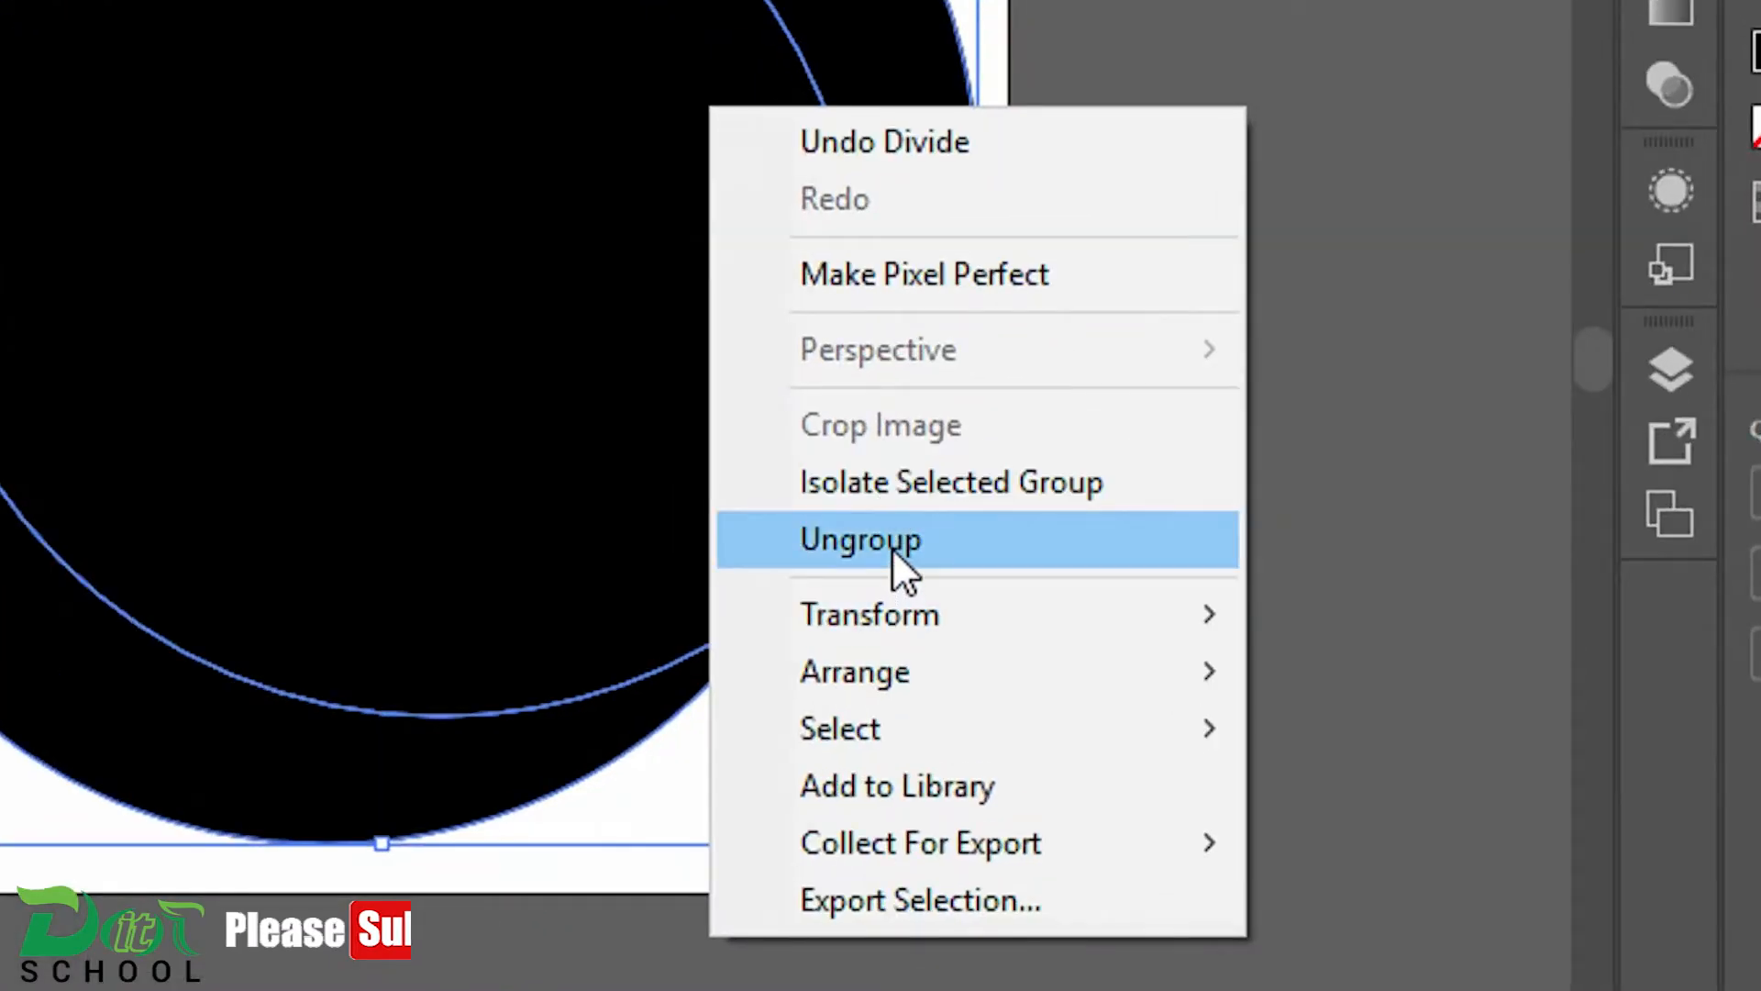
click(1027, 647)
click(1042, 432)
key(Delete)
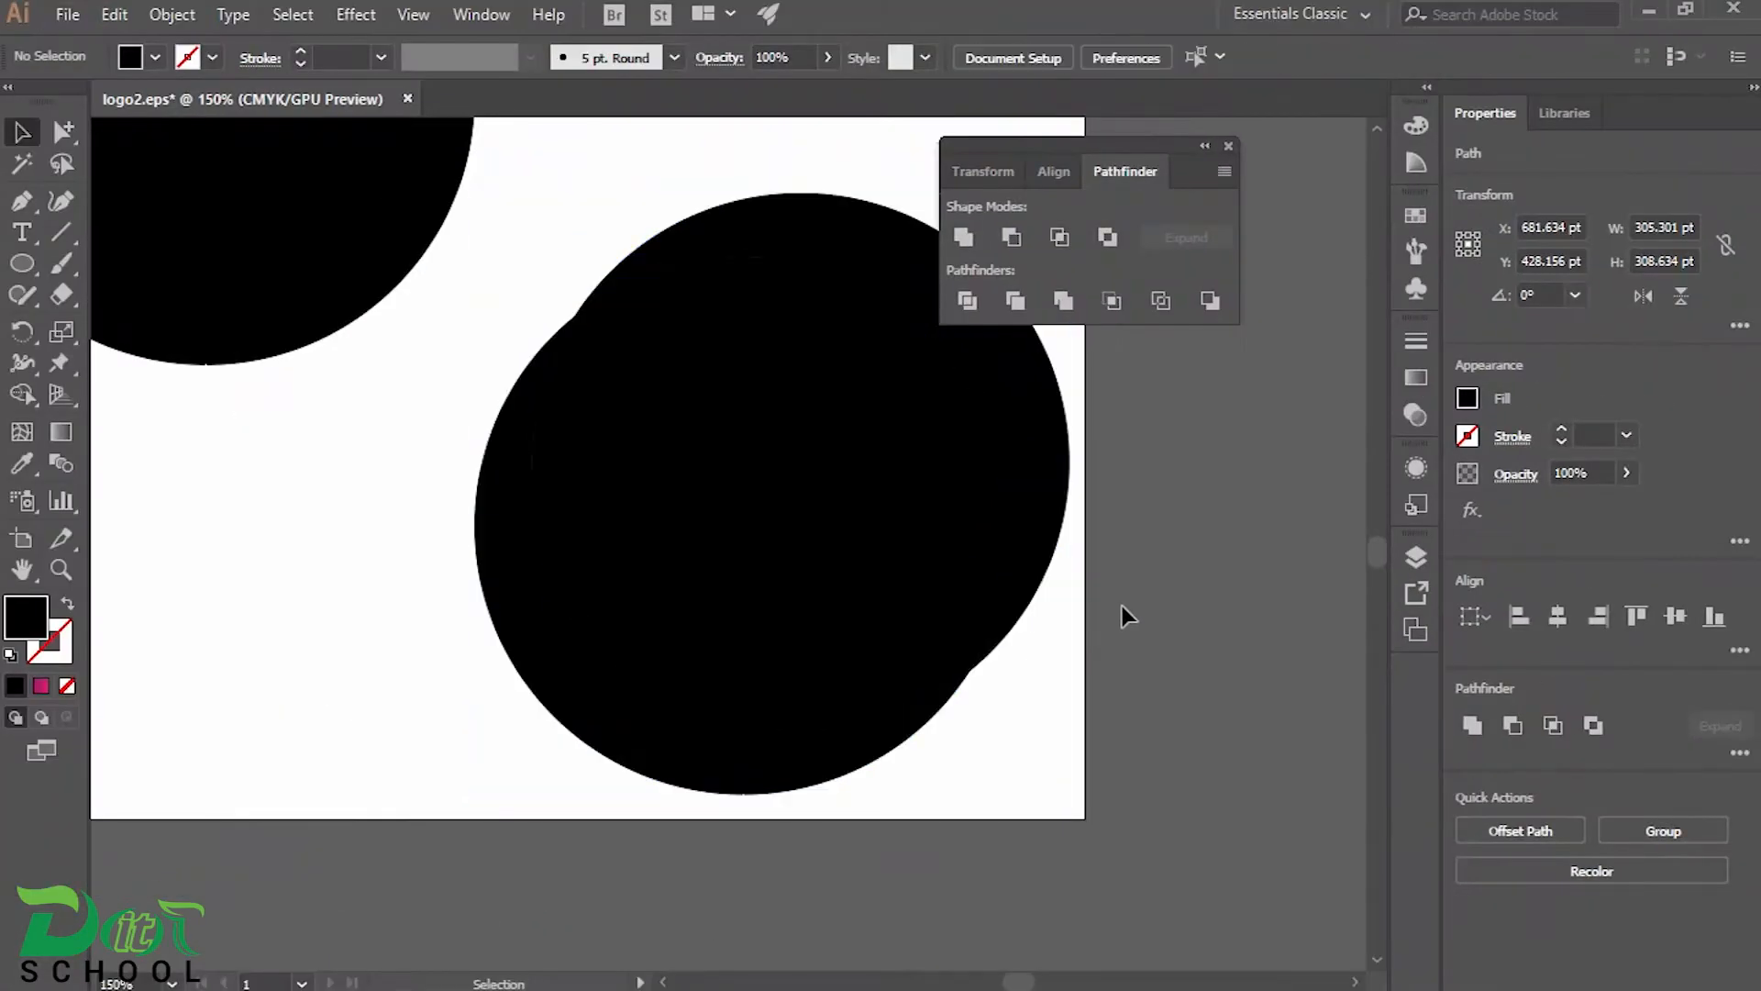
click(964, 464)
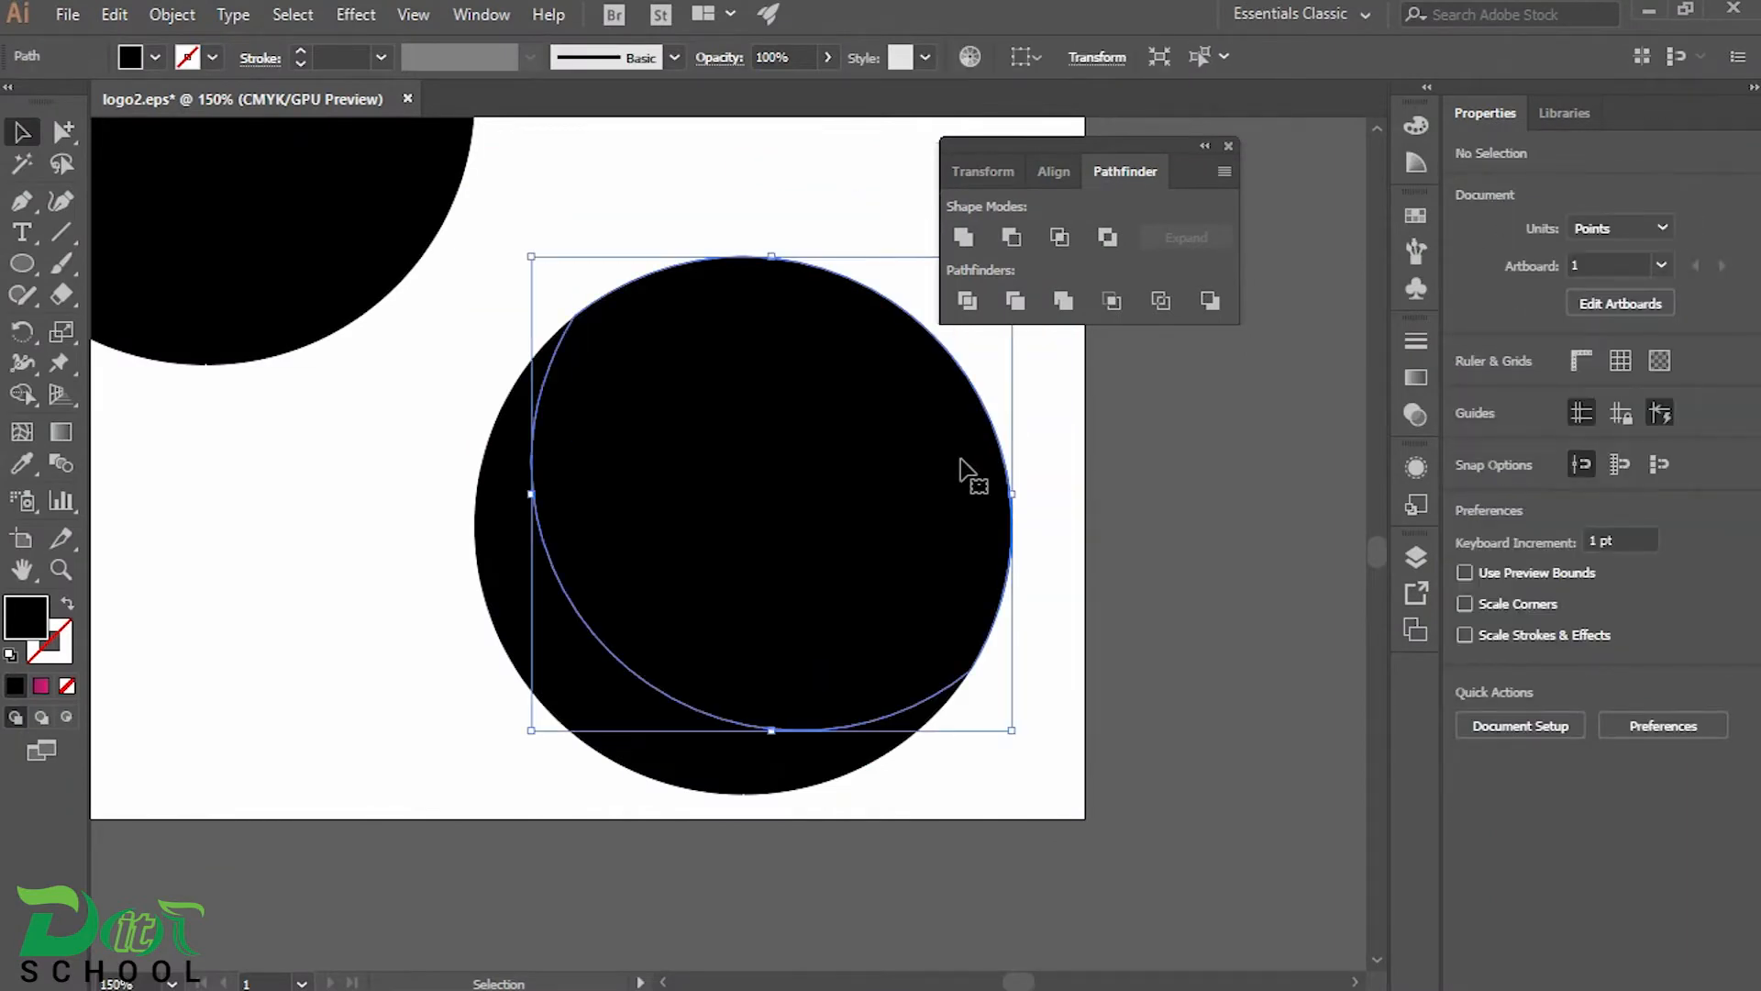
key(Delete)
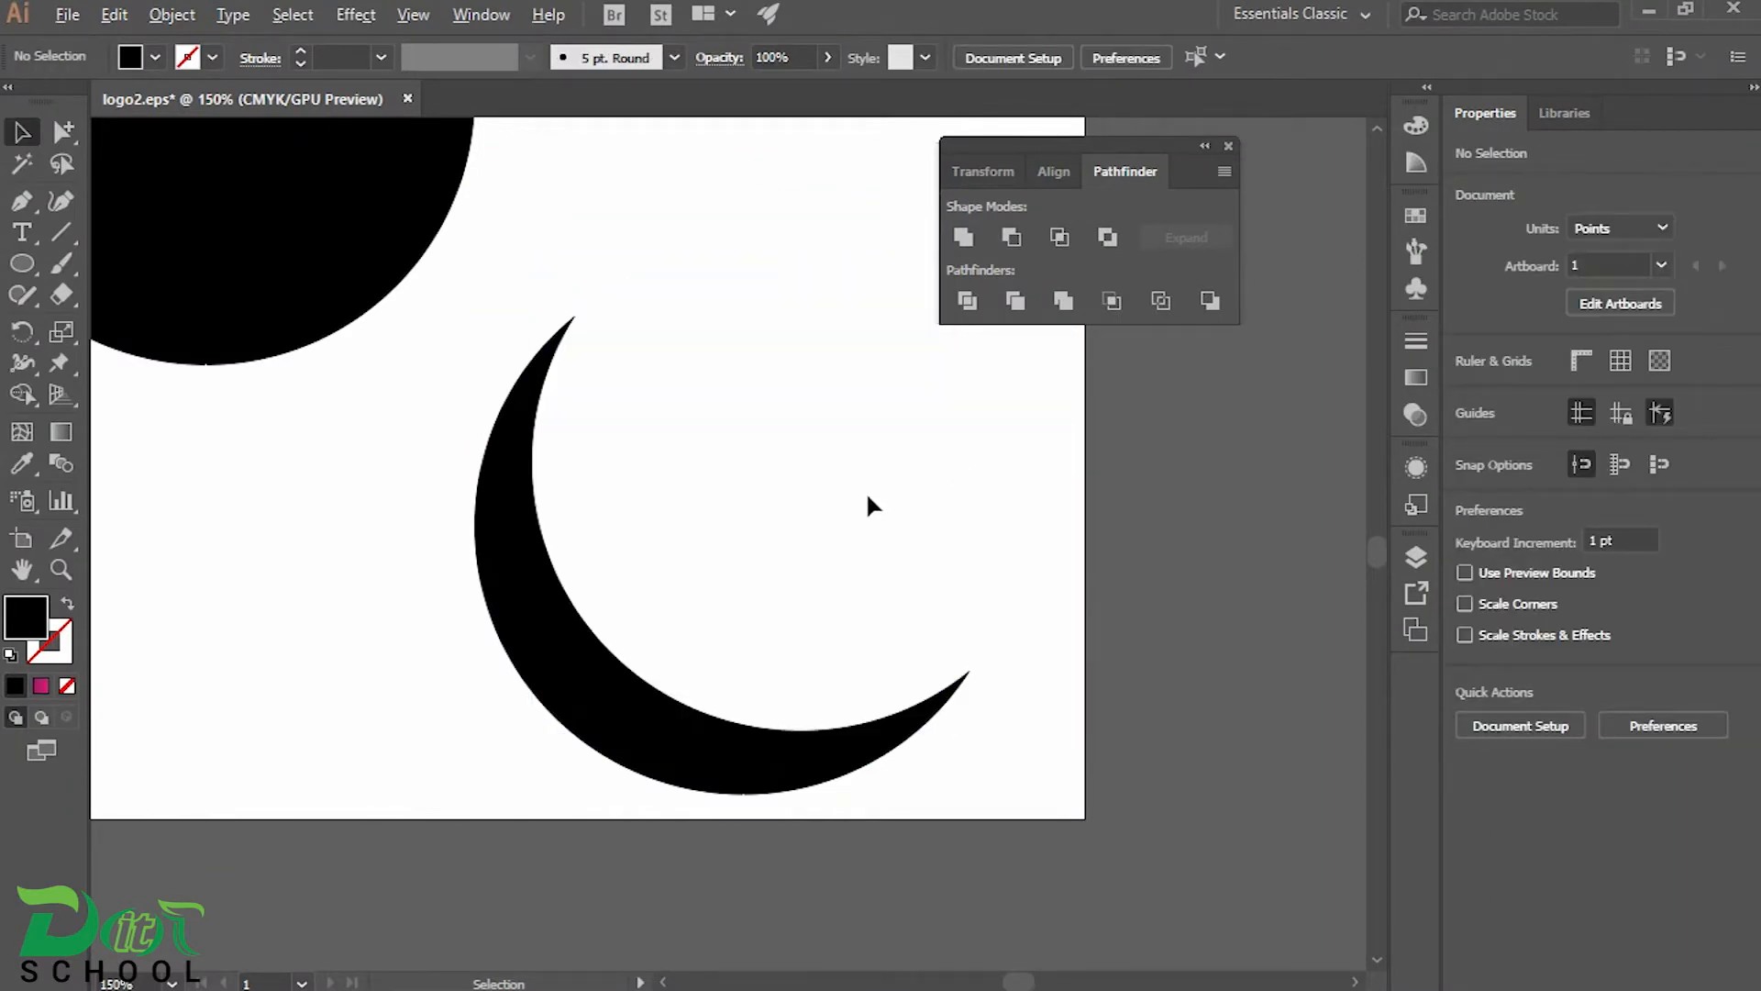
Fill the remaining full circle with light grey #dddddd
scroll(869, 498, down, 1)
drag(800, 449, 899, 588)
click(579, 371)
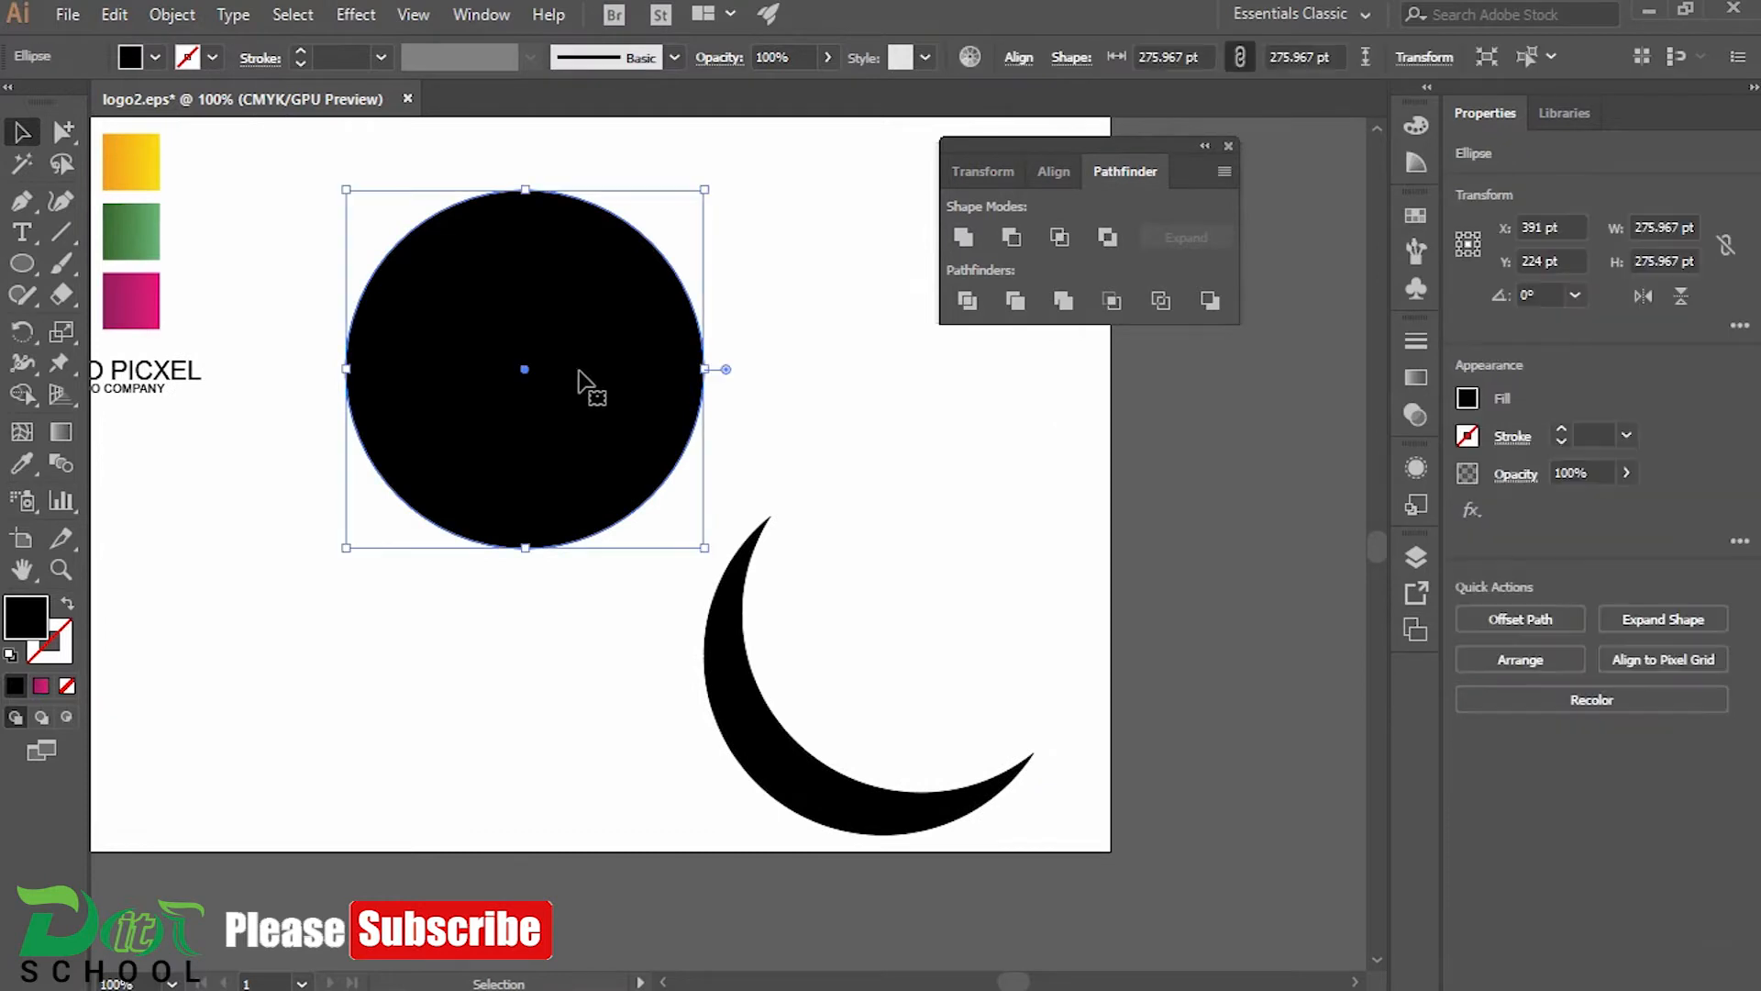
double_click(35, 624)
text(dddddd)
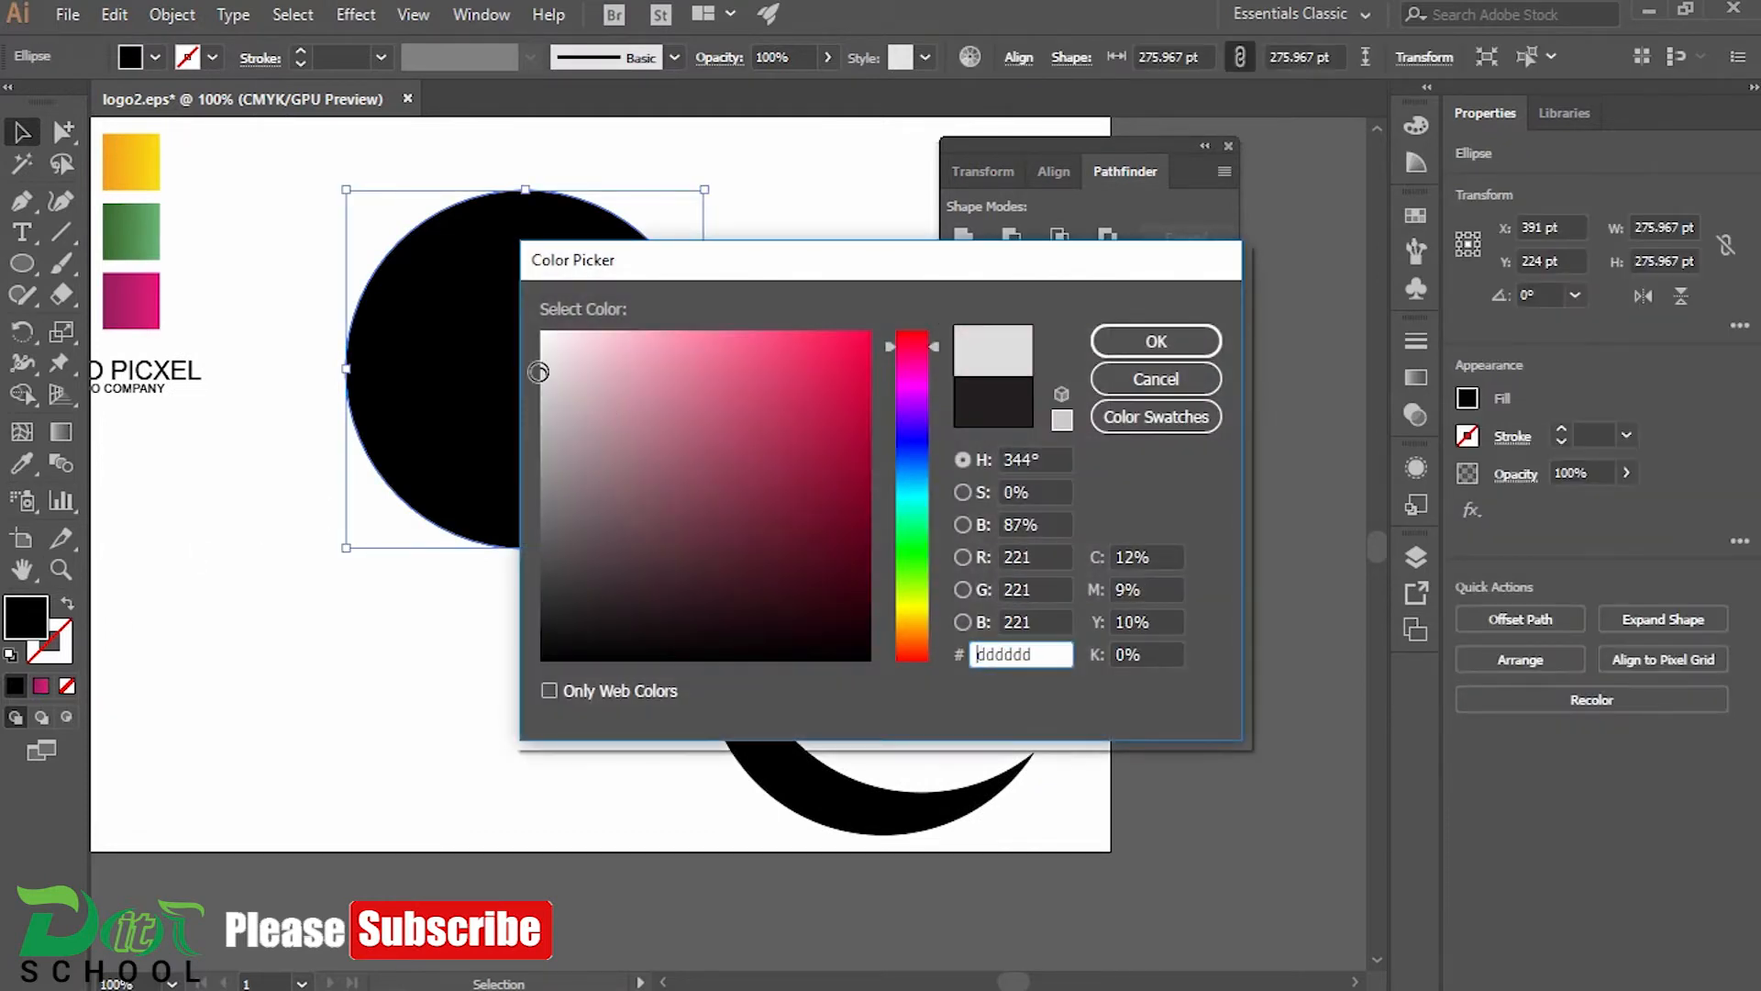
click(1149, 347)
Fill the black crescent with red
click(755, 724)
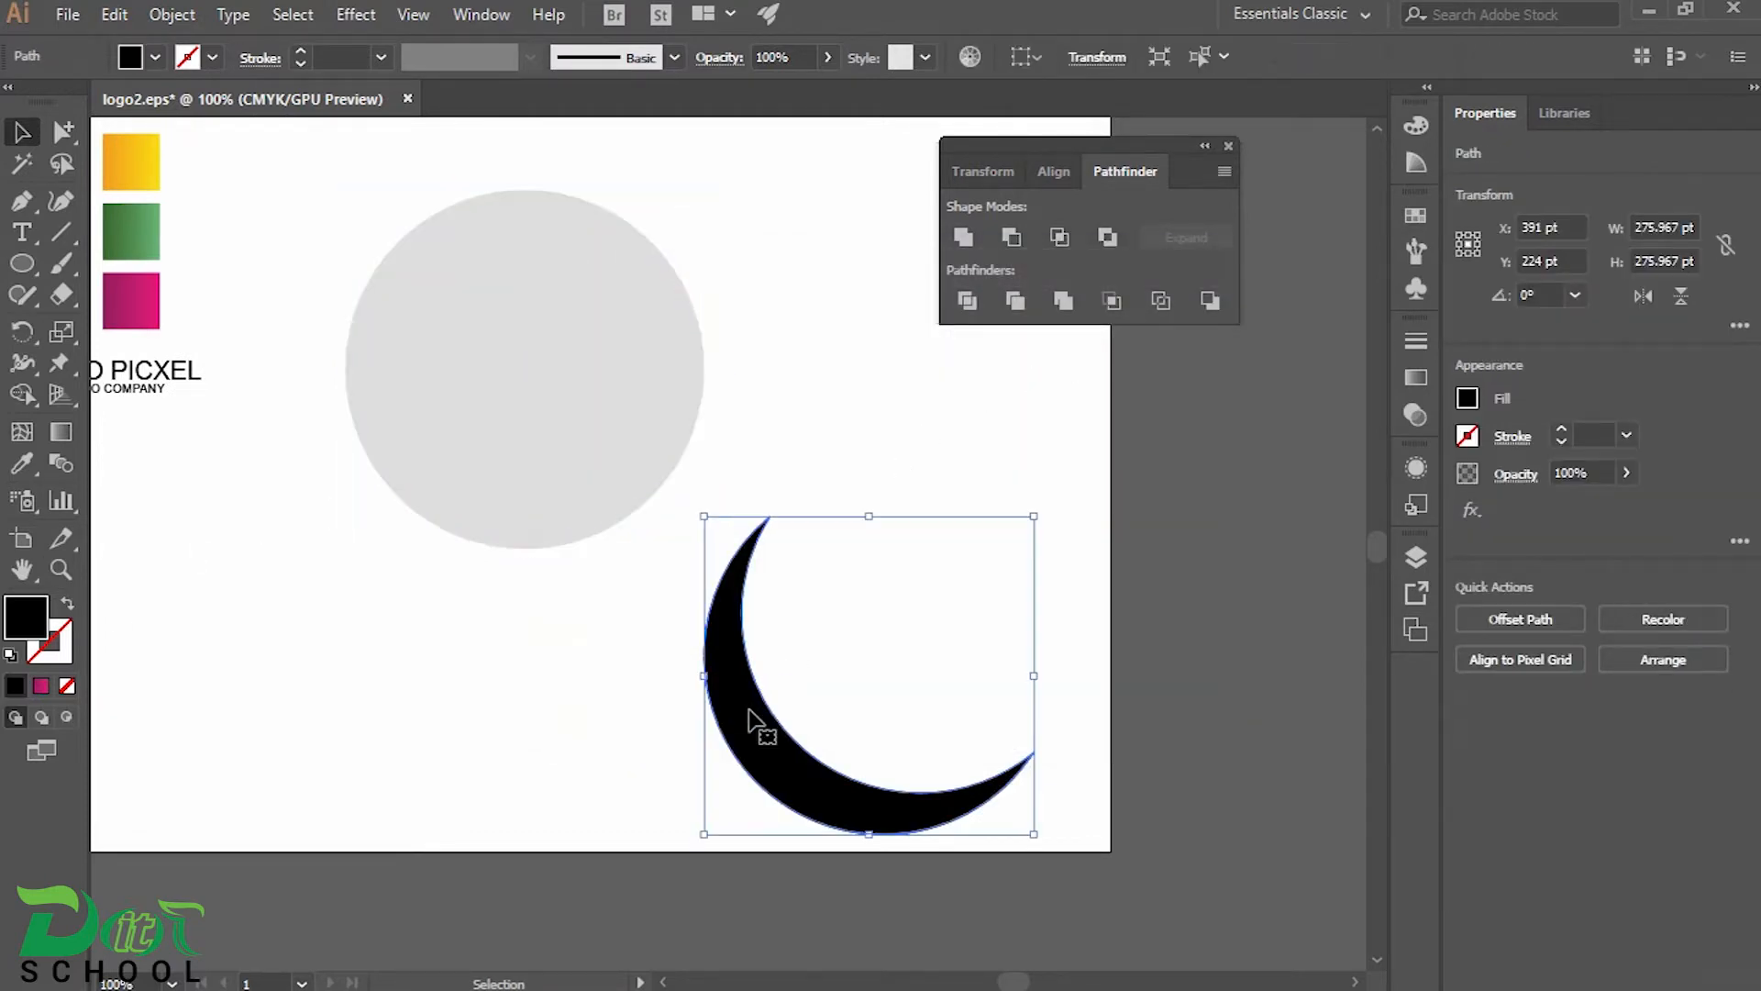
click(126, 65)
click(85, 98)
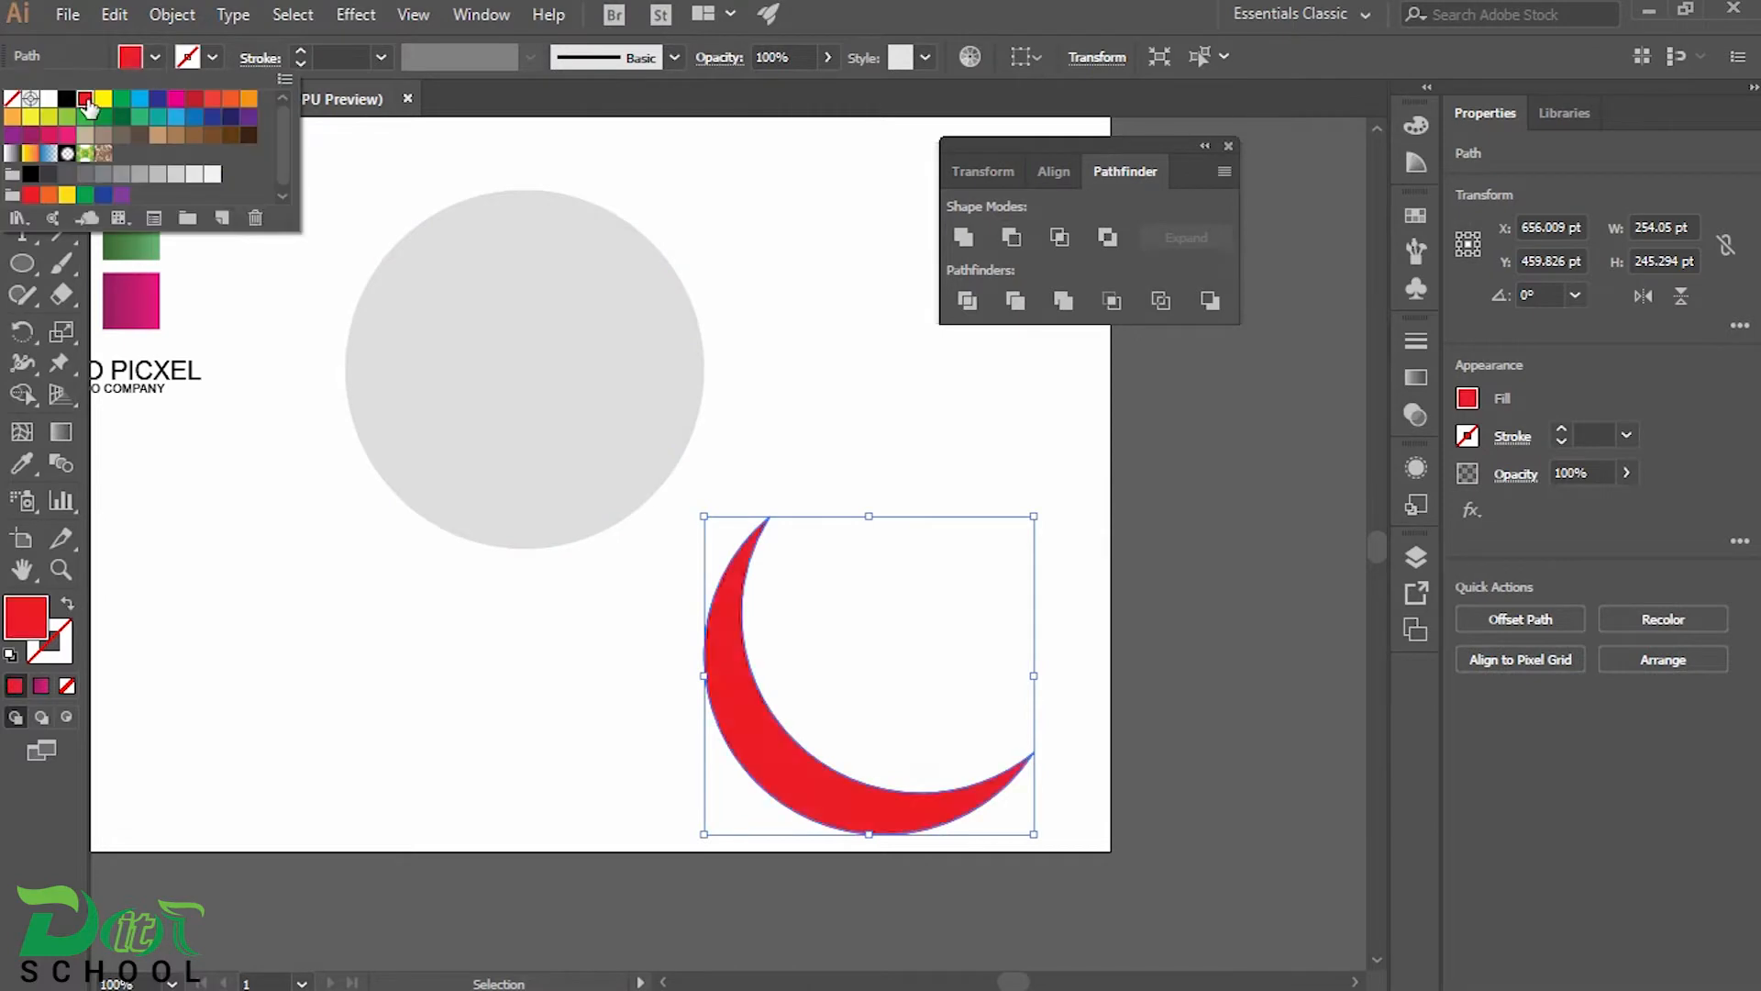
click(621, 150)
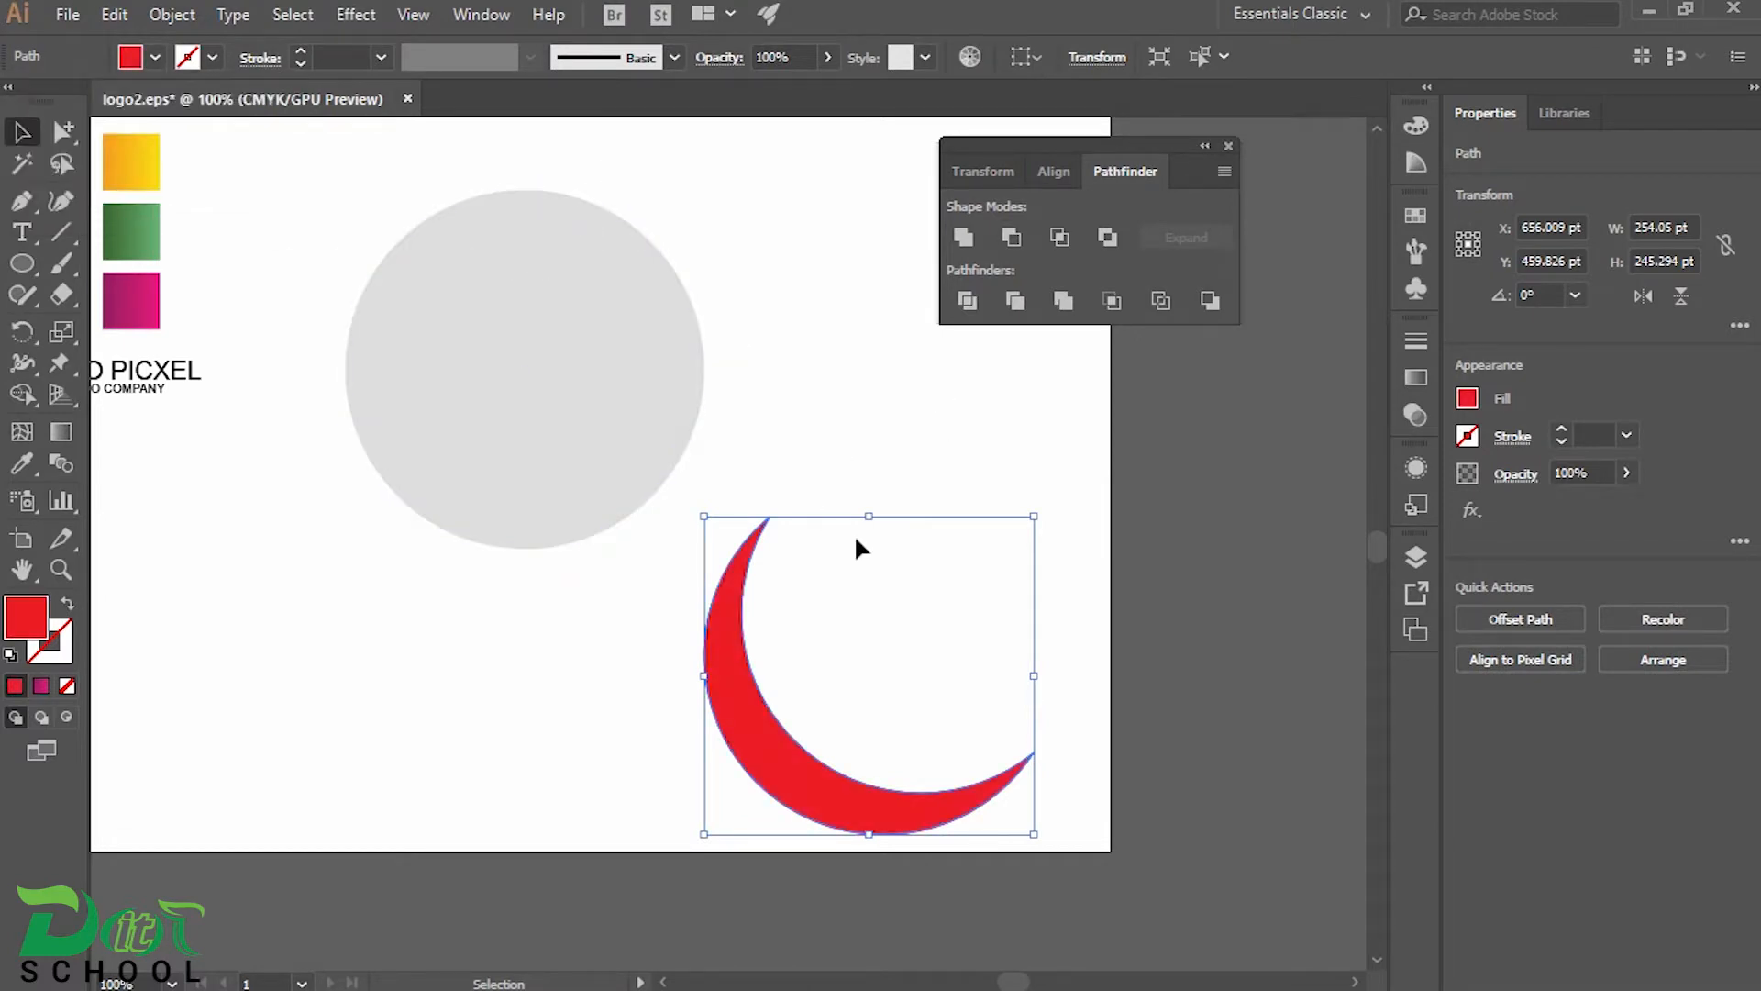
click(899, 680)
Move the red crescent onto the grey circle so that its outer curve follows the circle's lower-left edge
drag(754, 709, 396, 410)
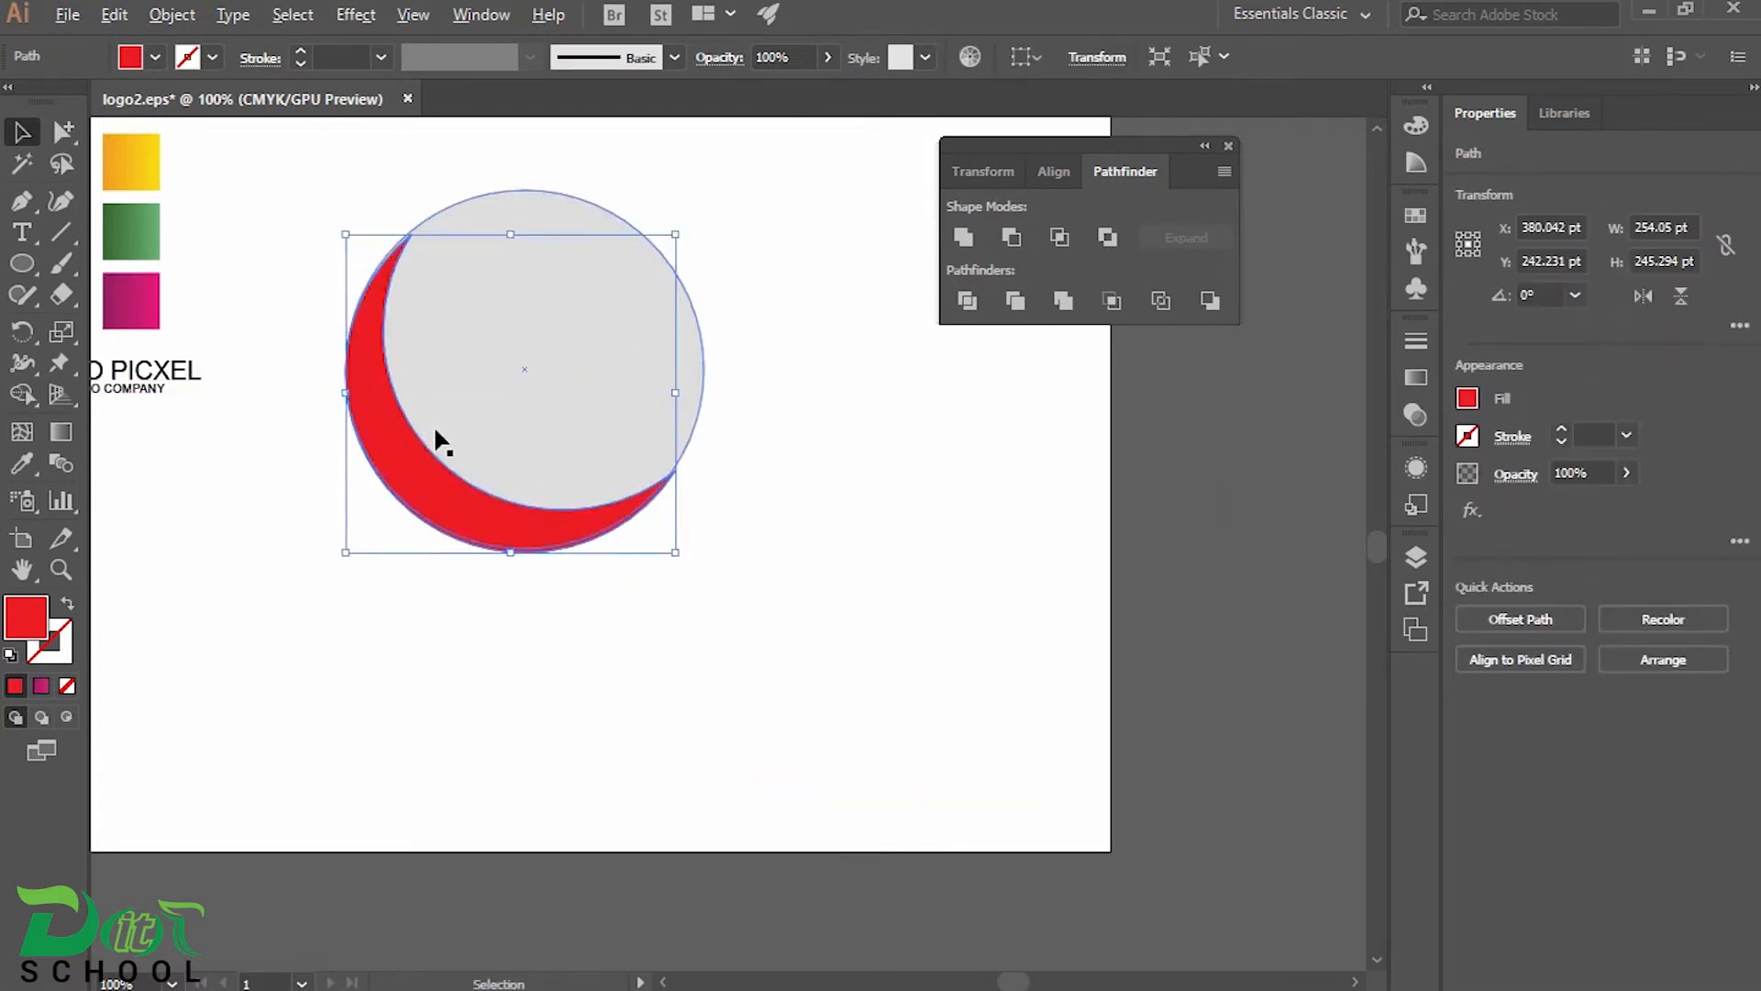
scroll(437, 441, up, 2)
drag(432, 623, 432, 614)
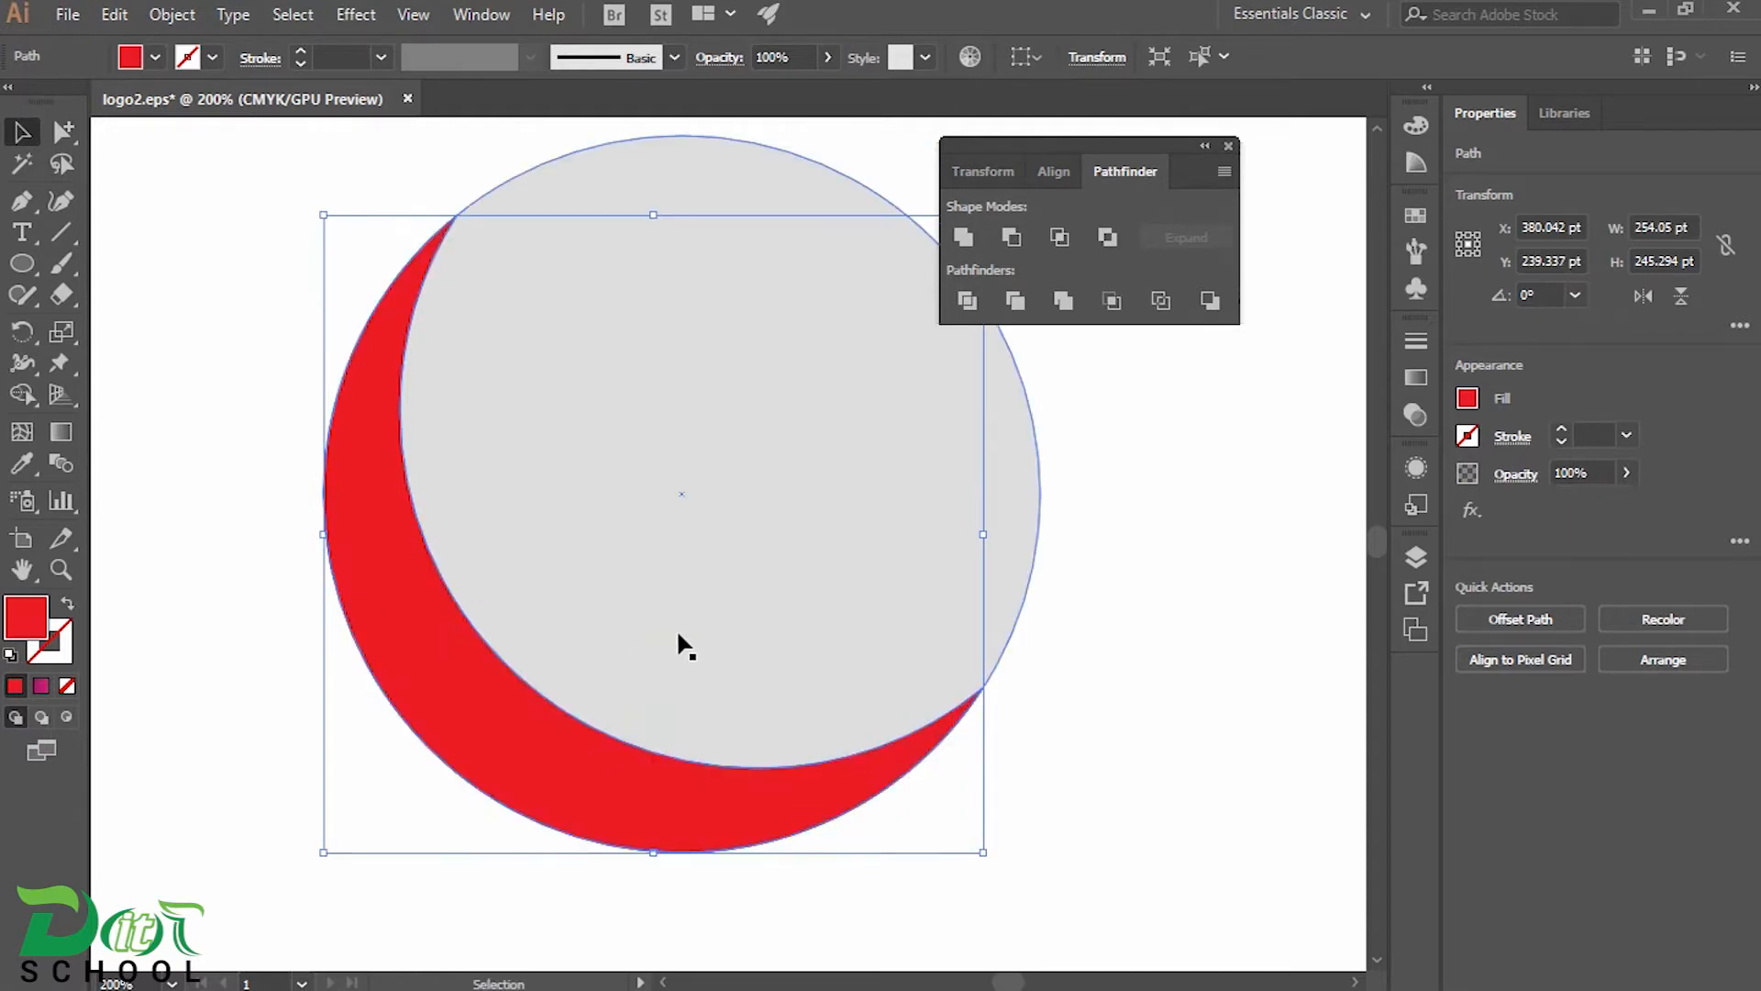
Duplicate the red crescent over the grey circle and rotate the copy to about 241°, arching over the upper part
drag(685, 564, 642, 626)
drag(394, 692, 468, 649)
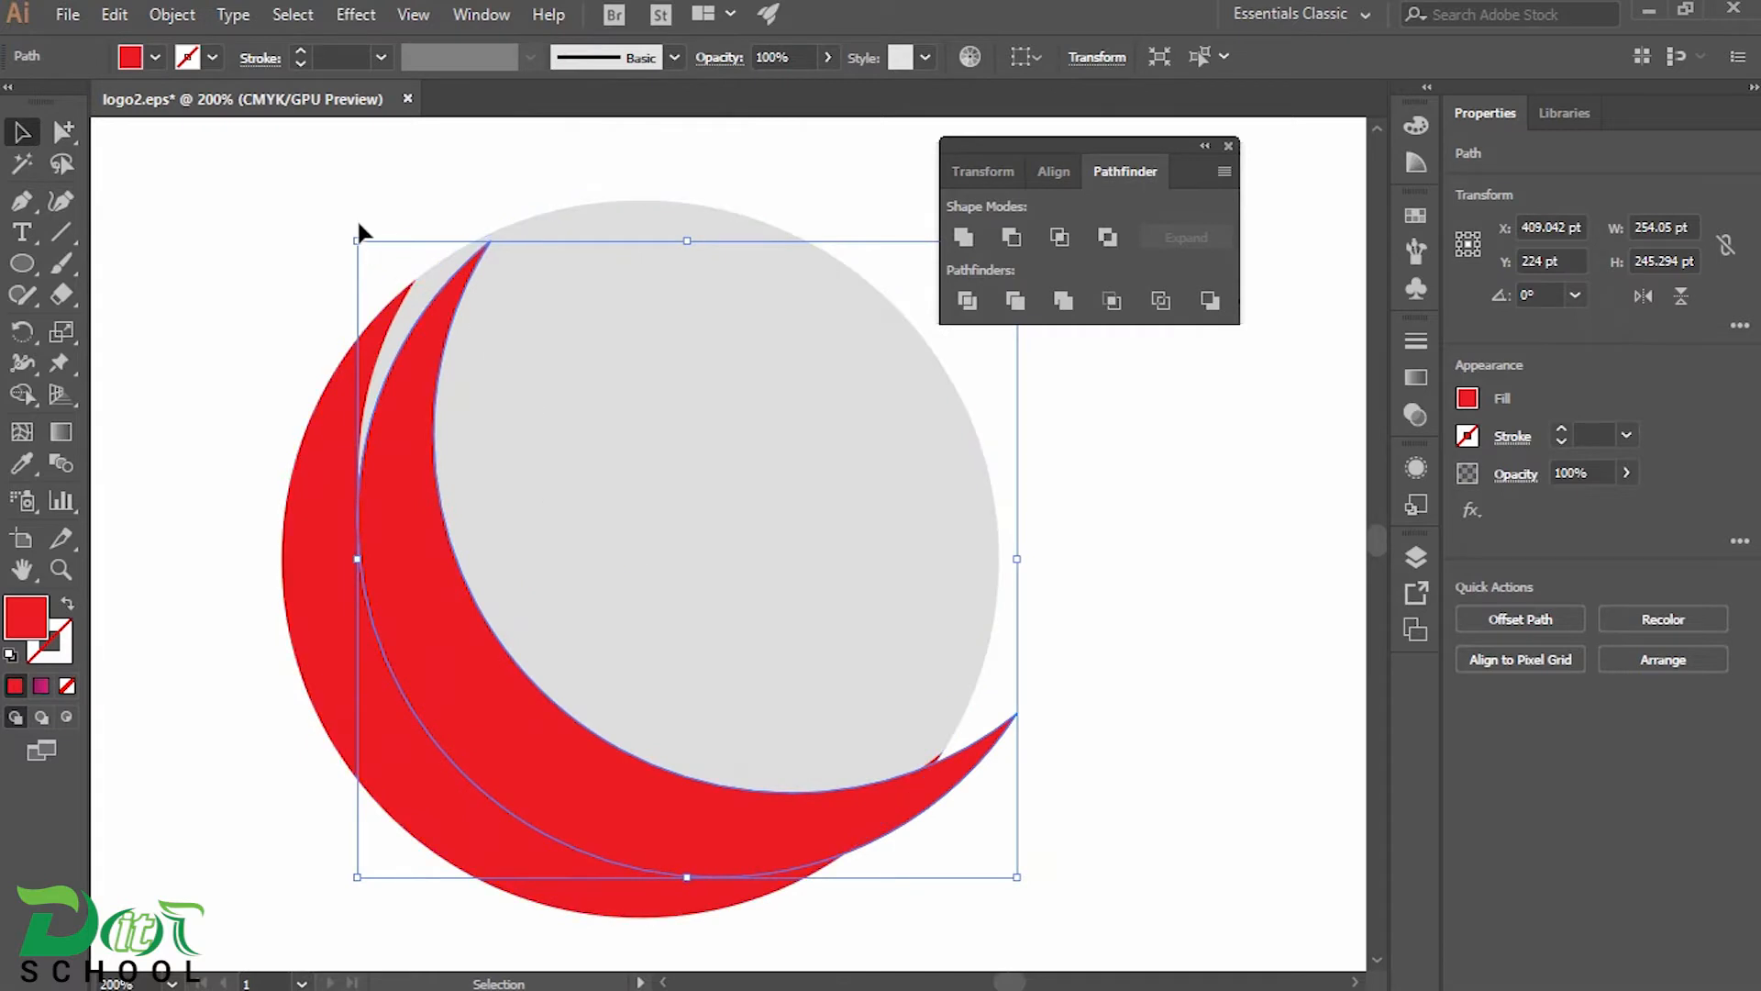
drag(365, 232, 958, 503)
mouse_move(735, 332)
mouse_down()
mouse_move(688, 306)
mouse_move(742, 332)
mouse_up()
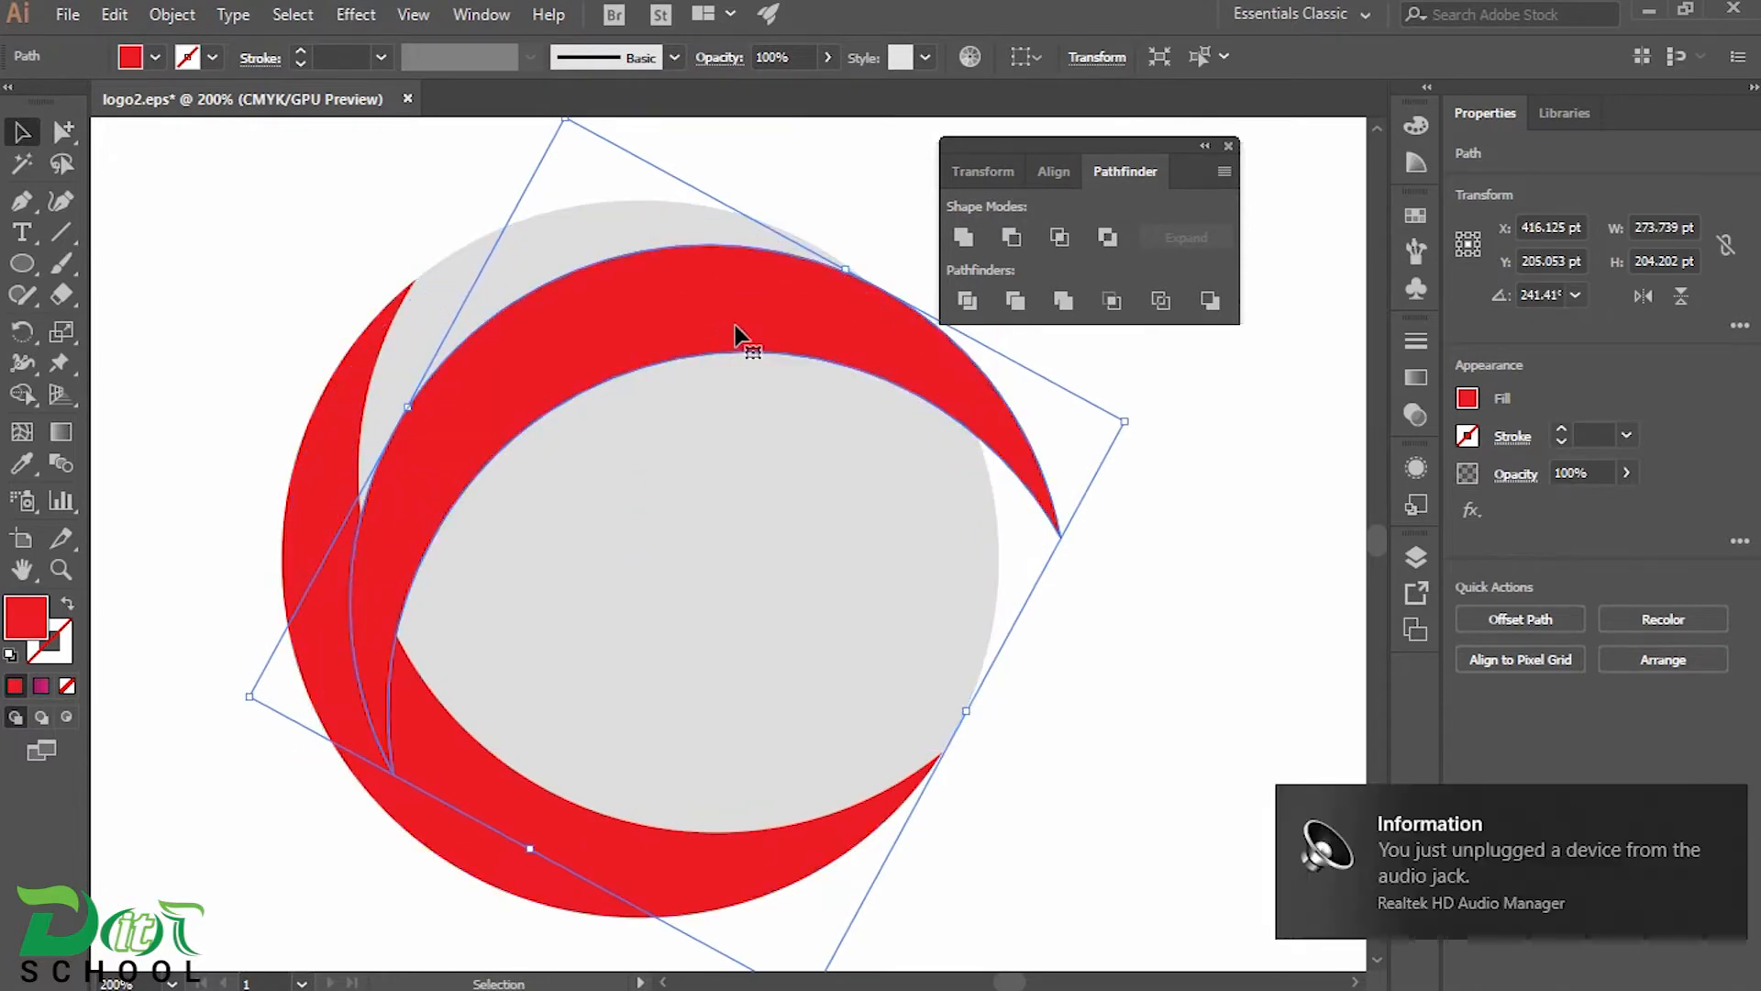
click(1721, 807)
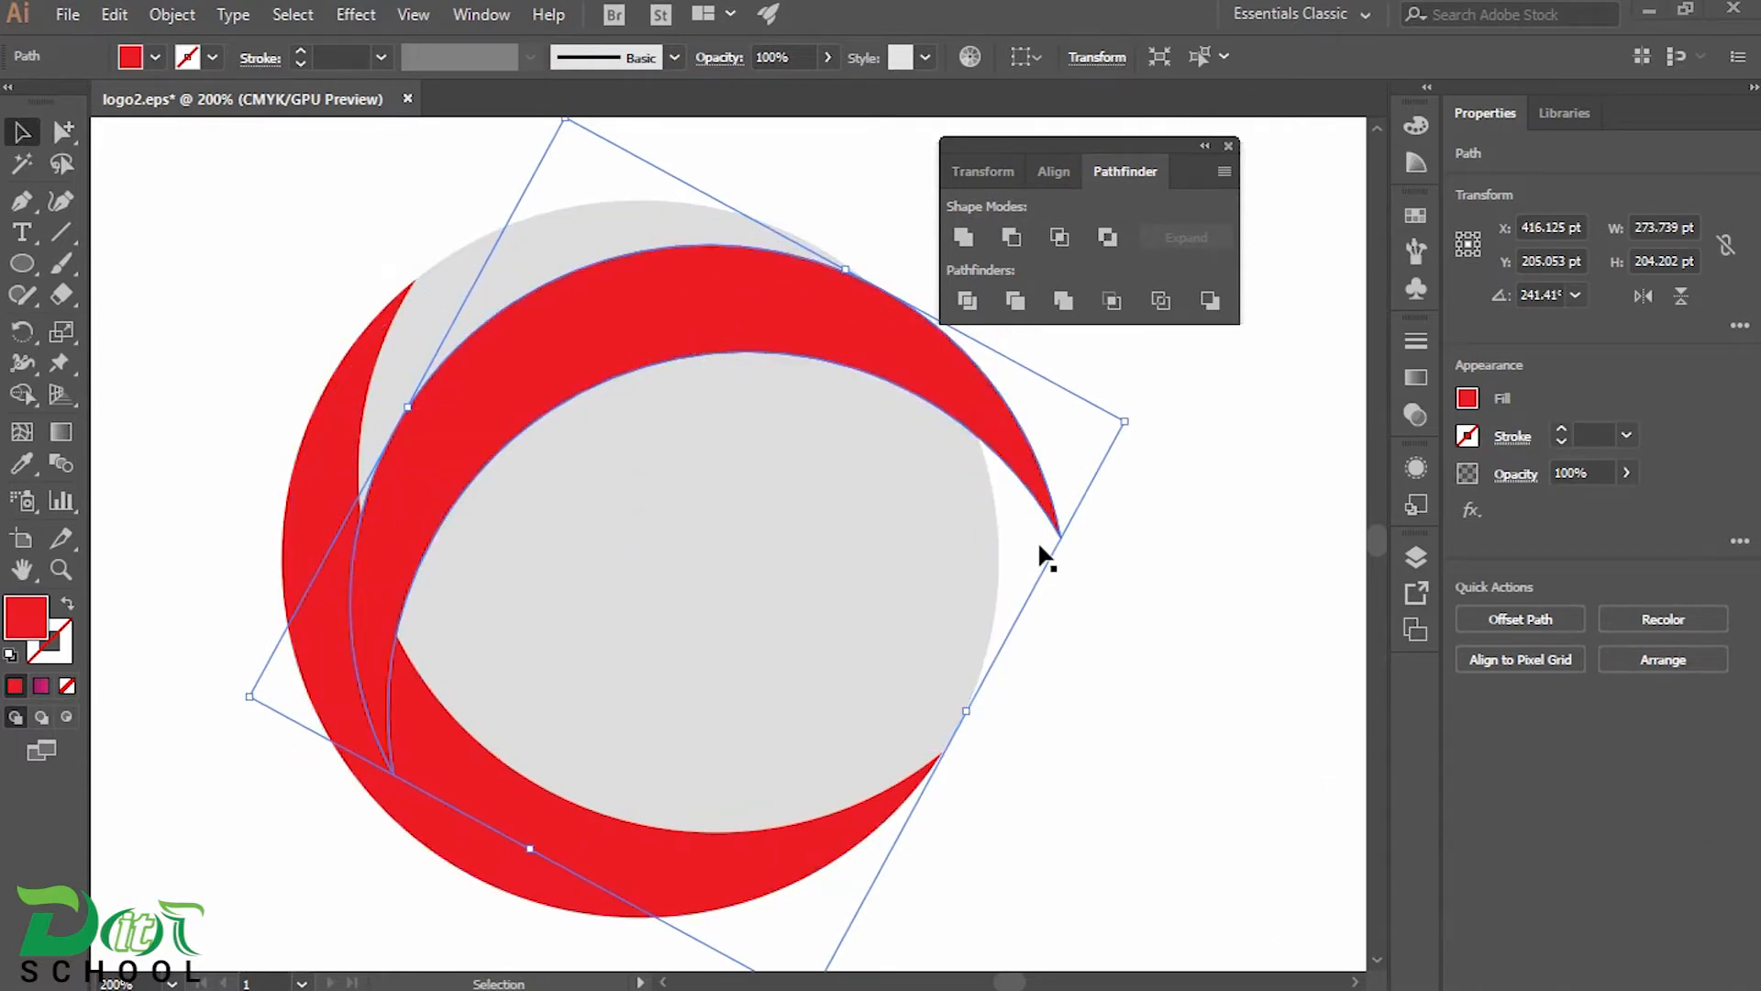
Fit the rotated crescent to the circle's upper edge and add a third copy, rotated to about 88°, along the lower-right edge
drag(633, 294, 913, 468)
drag(1155, 506, 543, 767)
drag(932, 768, 892, 667)
drag(316, 895, 331, 908)
drag(833, 778, 835, 774)
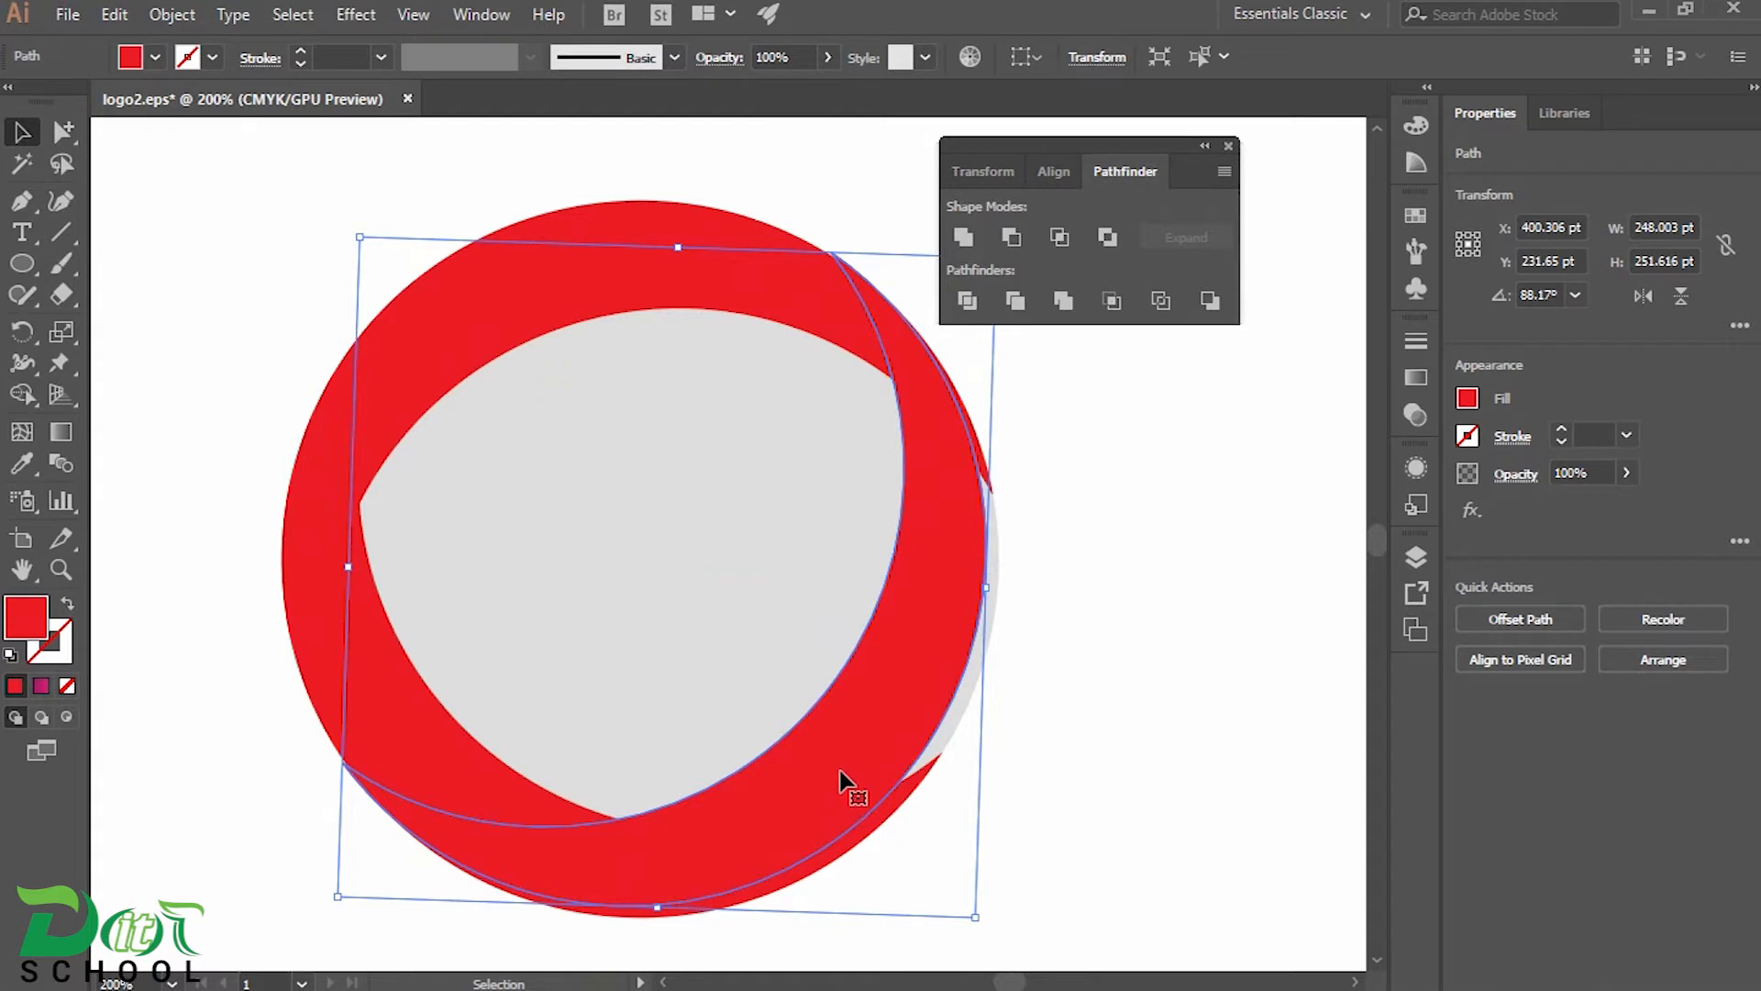
drag(891, 750, 906, 759)
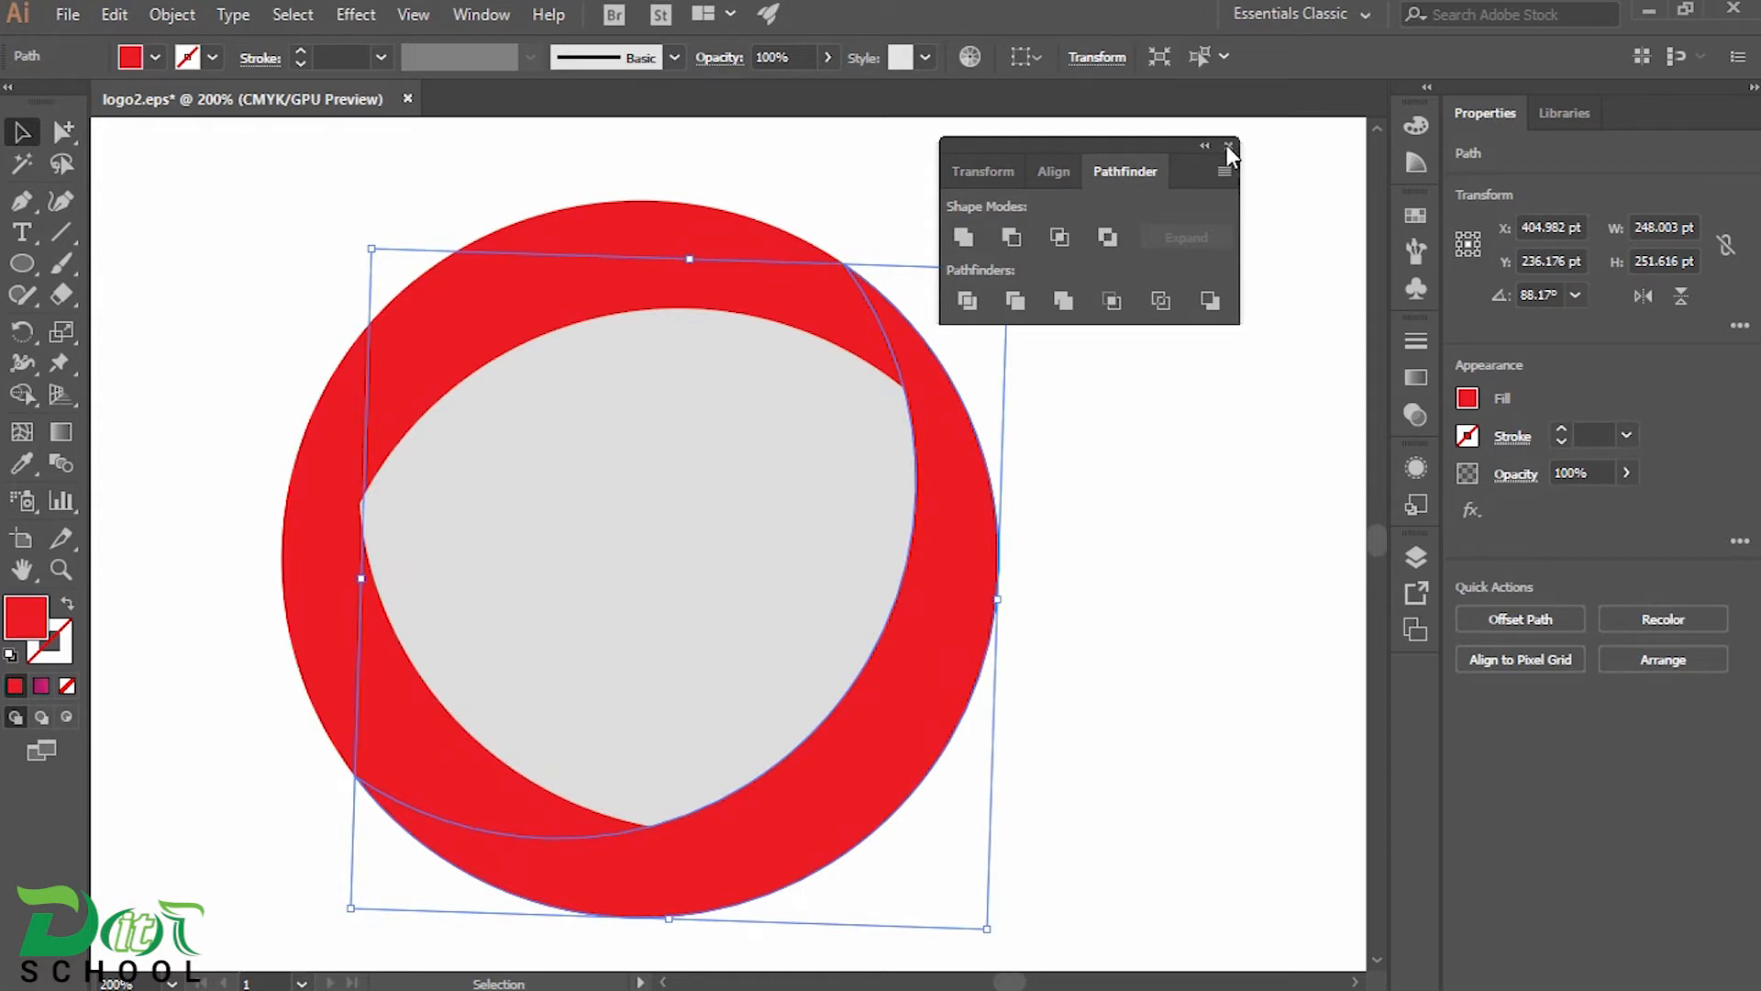
Examine up close how well the three crescents' outer curves follow the grey circle's edge
drag(1123, 145, 1235, 156)
scroll(1069, 510, up, 1)
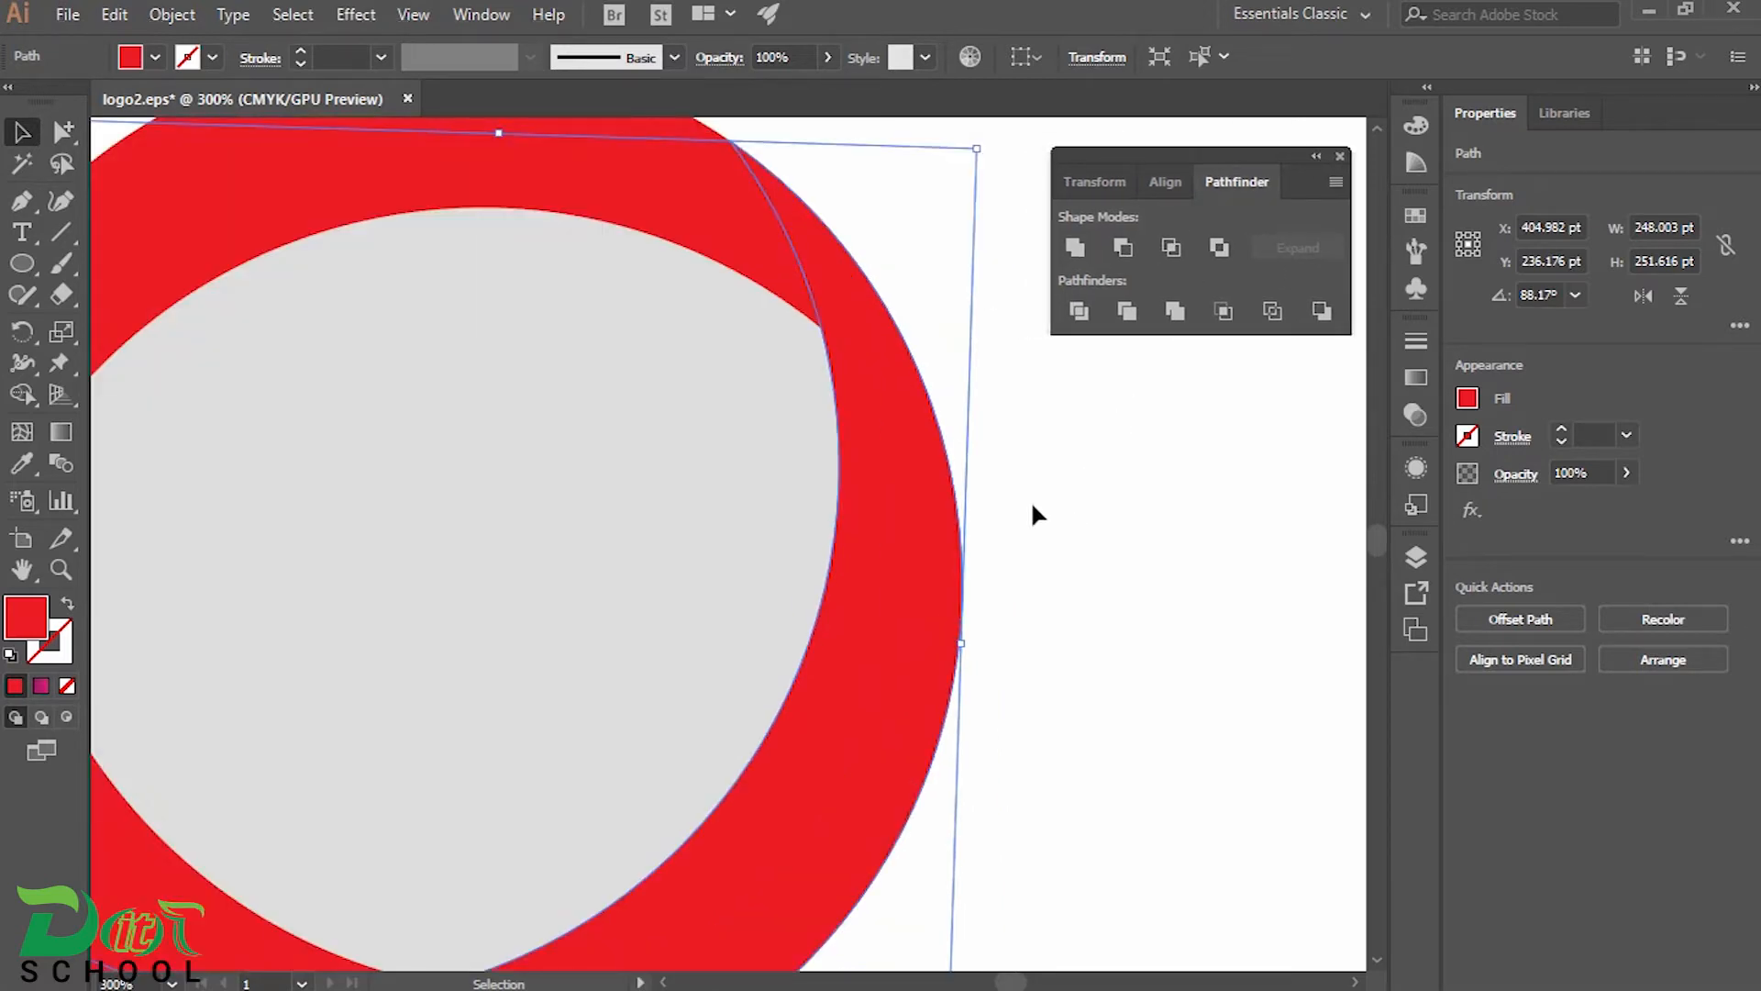
drag(855, 528, 955, 279)
drag(691, 736, 748, 934)
drag(998, 503, 924, 558)
click(1176, 645)
drag(932, 693, 980, 380)
drag(605, 668, 641, 930)
drag(881, 311, 972, 537)
Delete the grey guide circle behind the three red crescents
scroll(961, 525, down, 1)
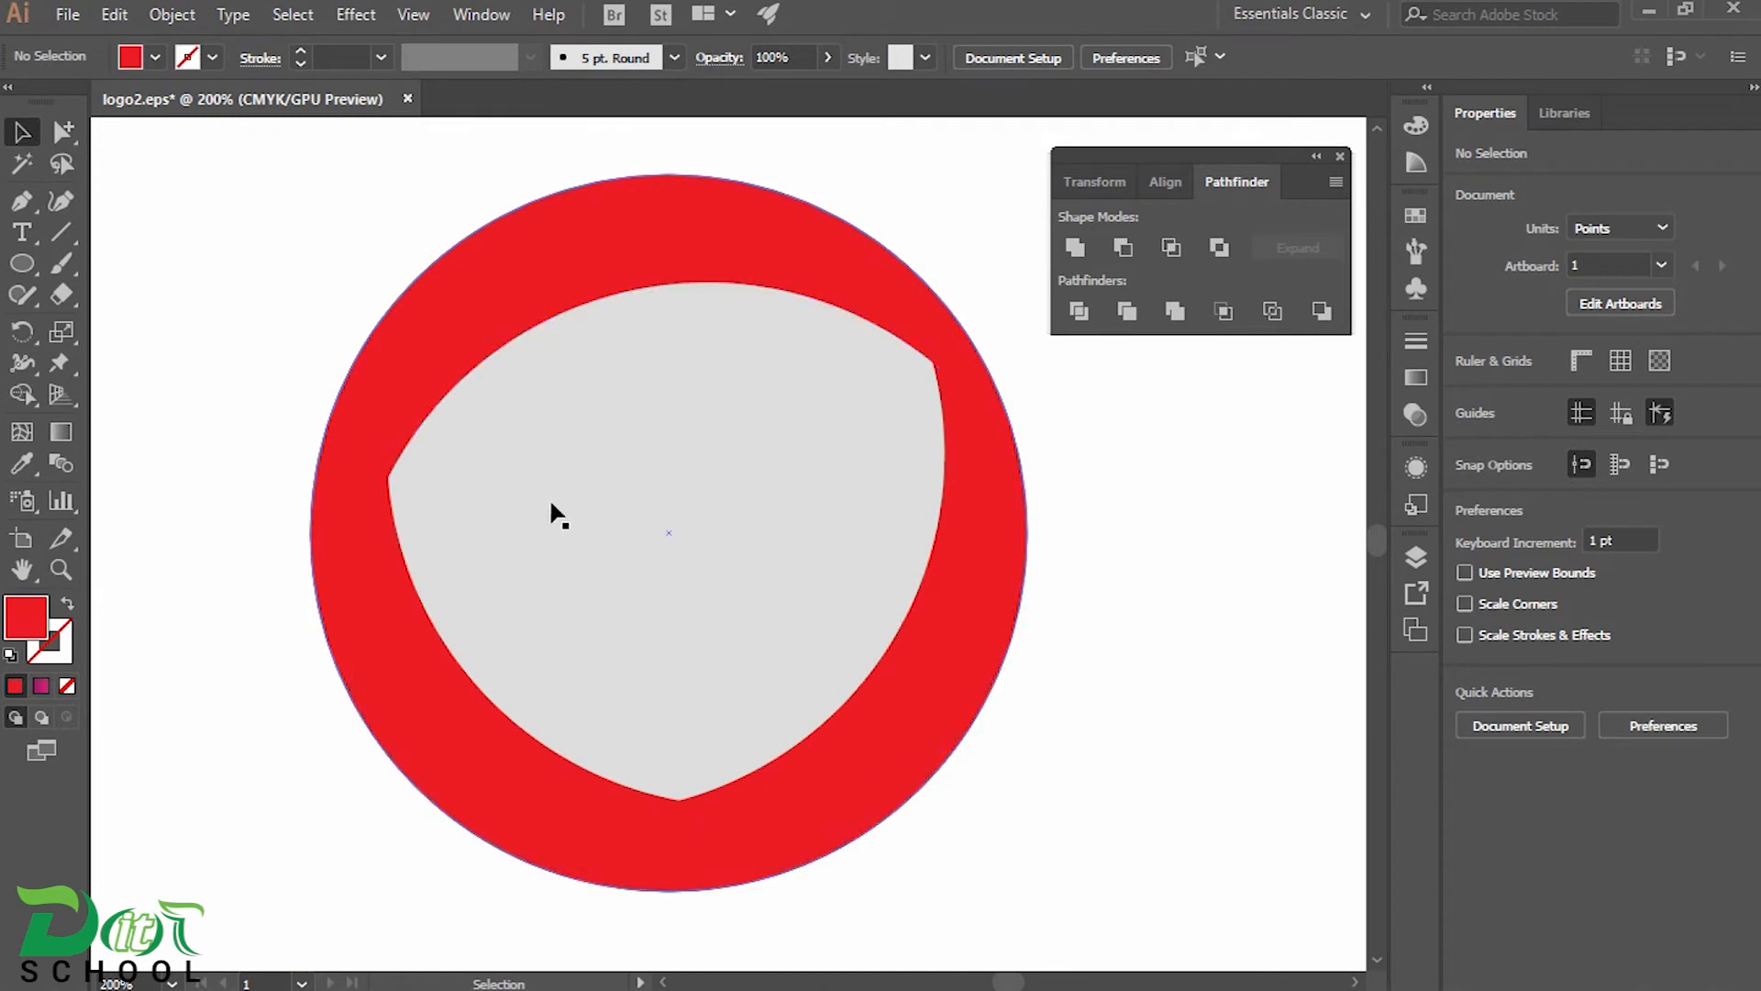
click(633, 464)
key(Delete)
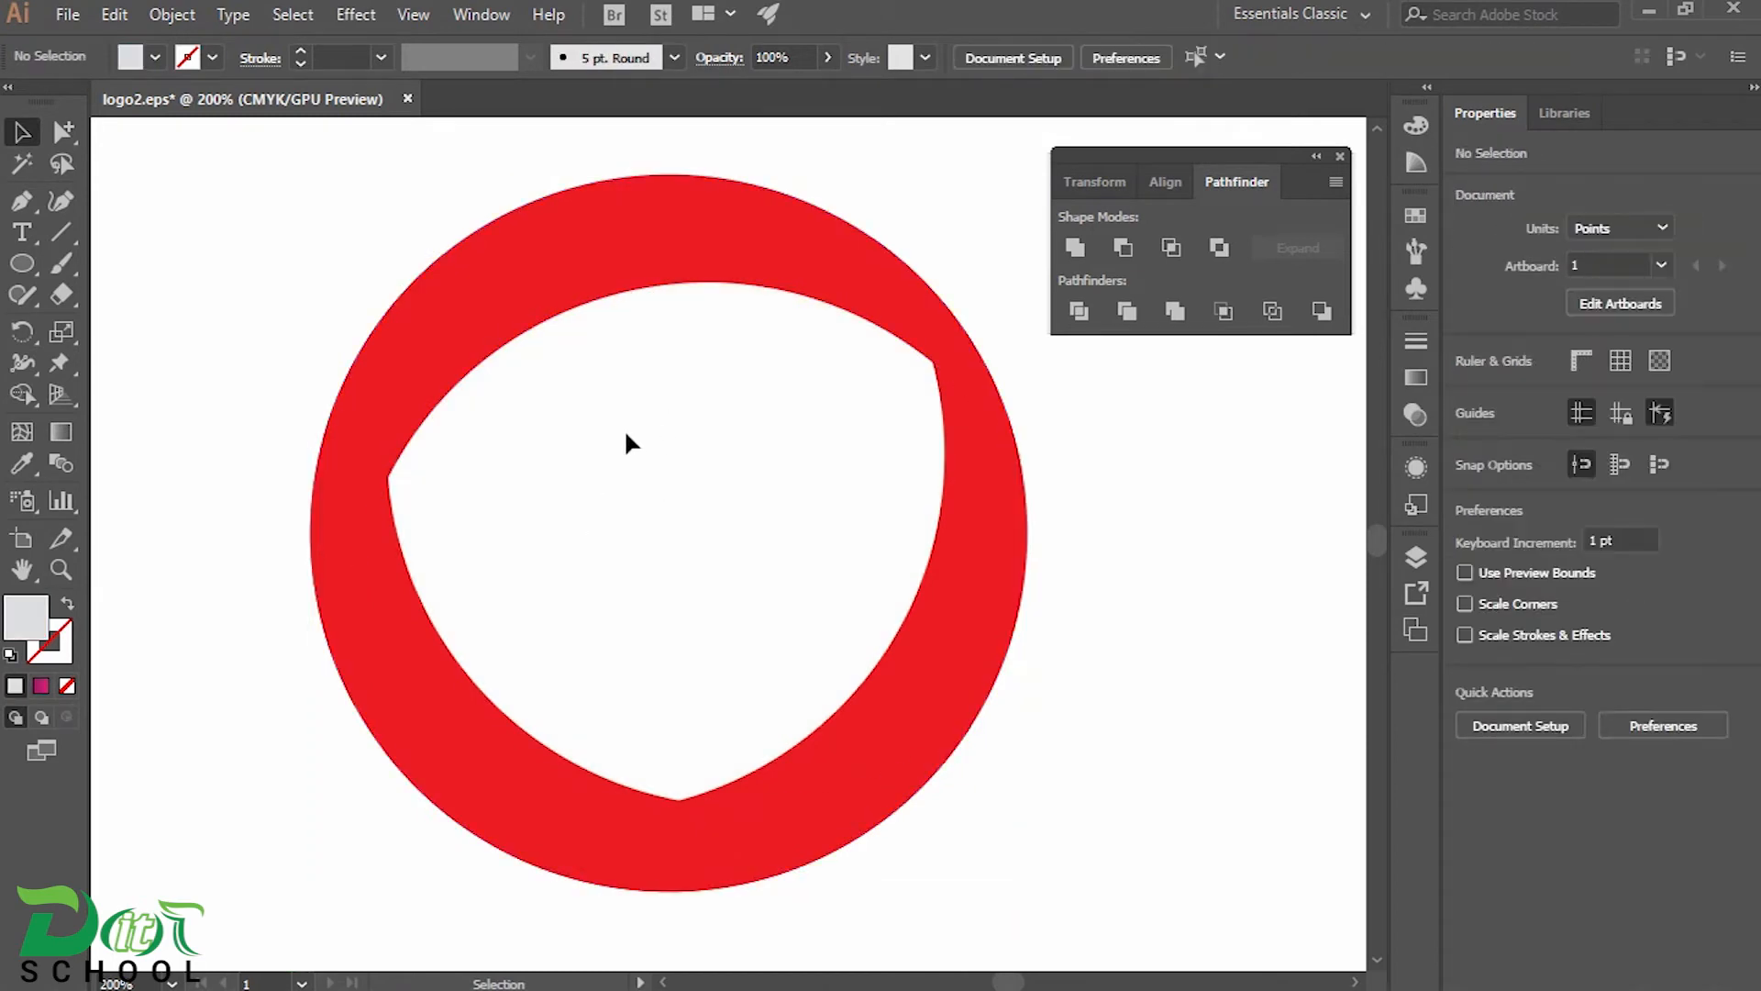
Fill the upper crescent with the orange-yellow gradient sampled from the first colour square
click(672, 263)
scroll(670, 353, down, 1)
drag(668, 350, 822, 508)
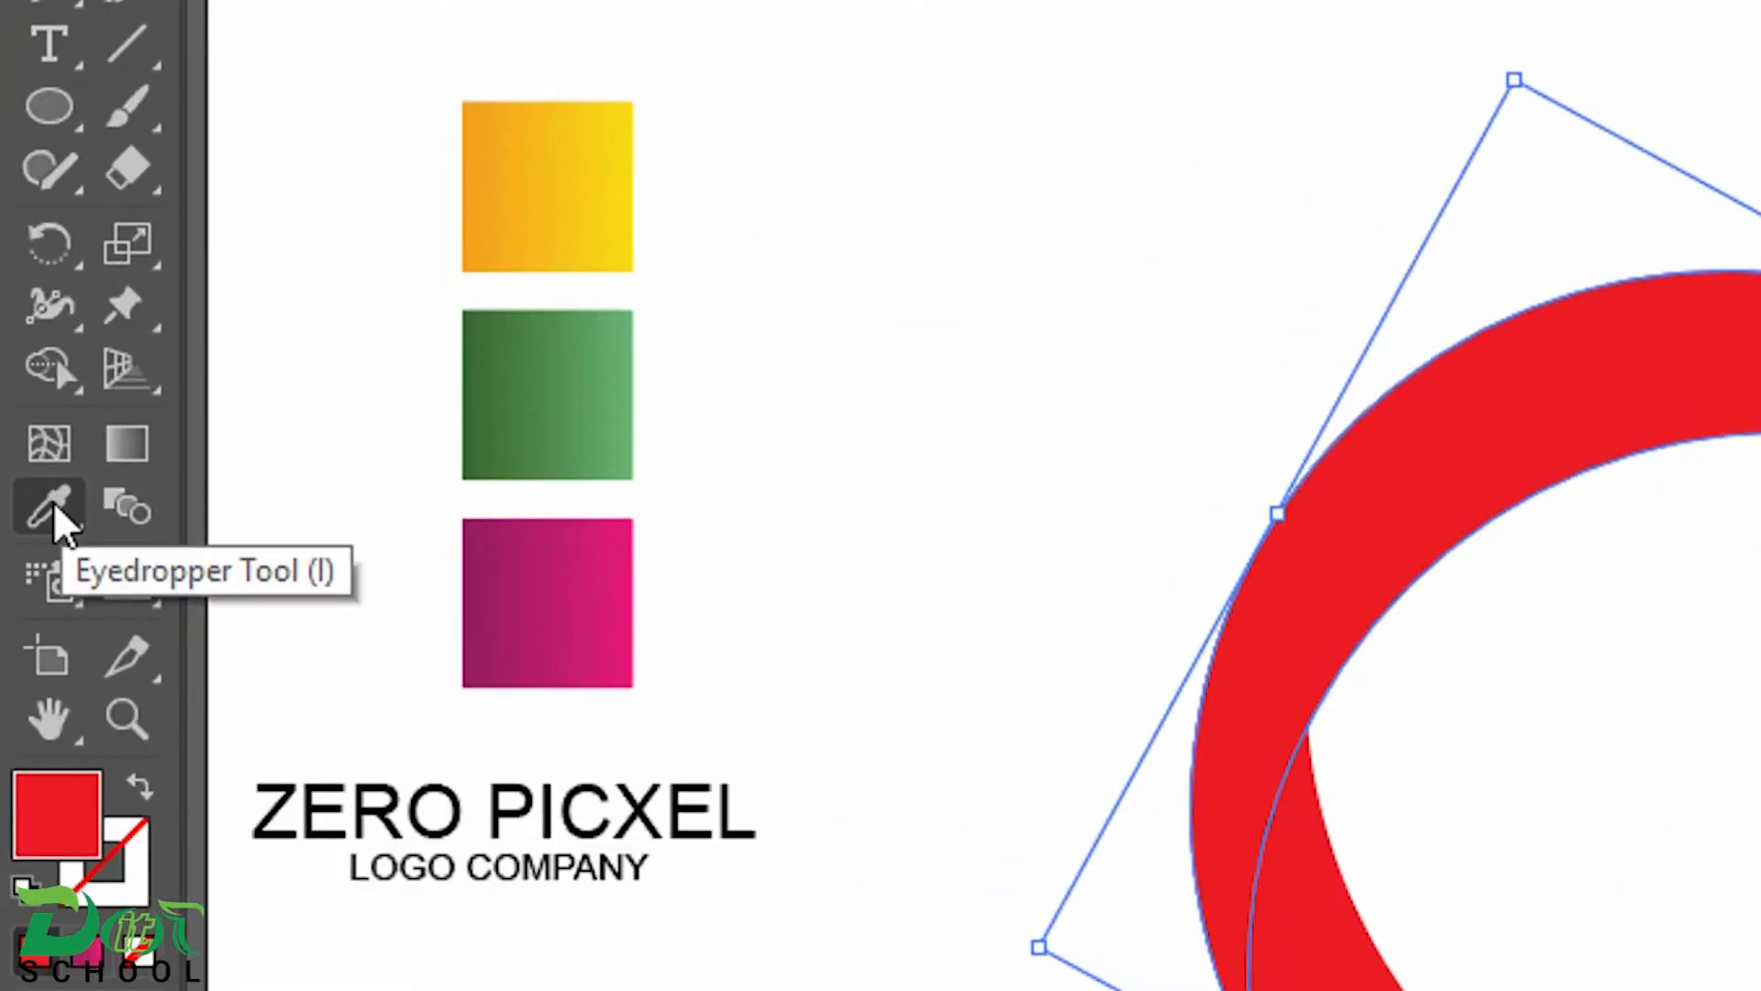
click(53, 514)
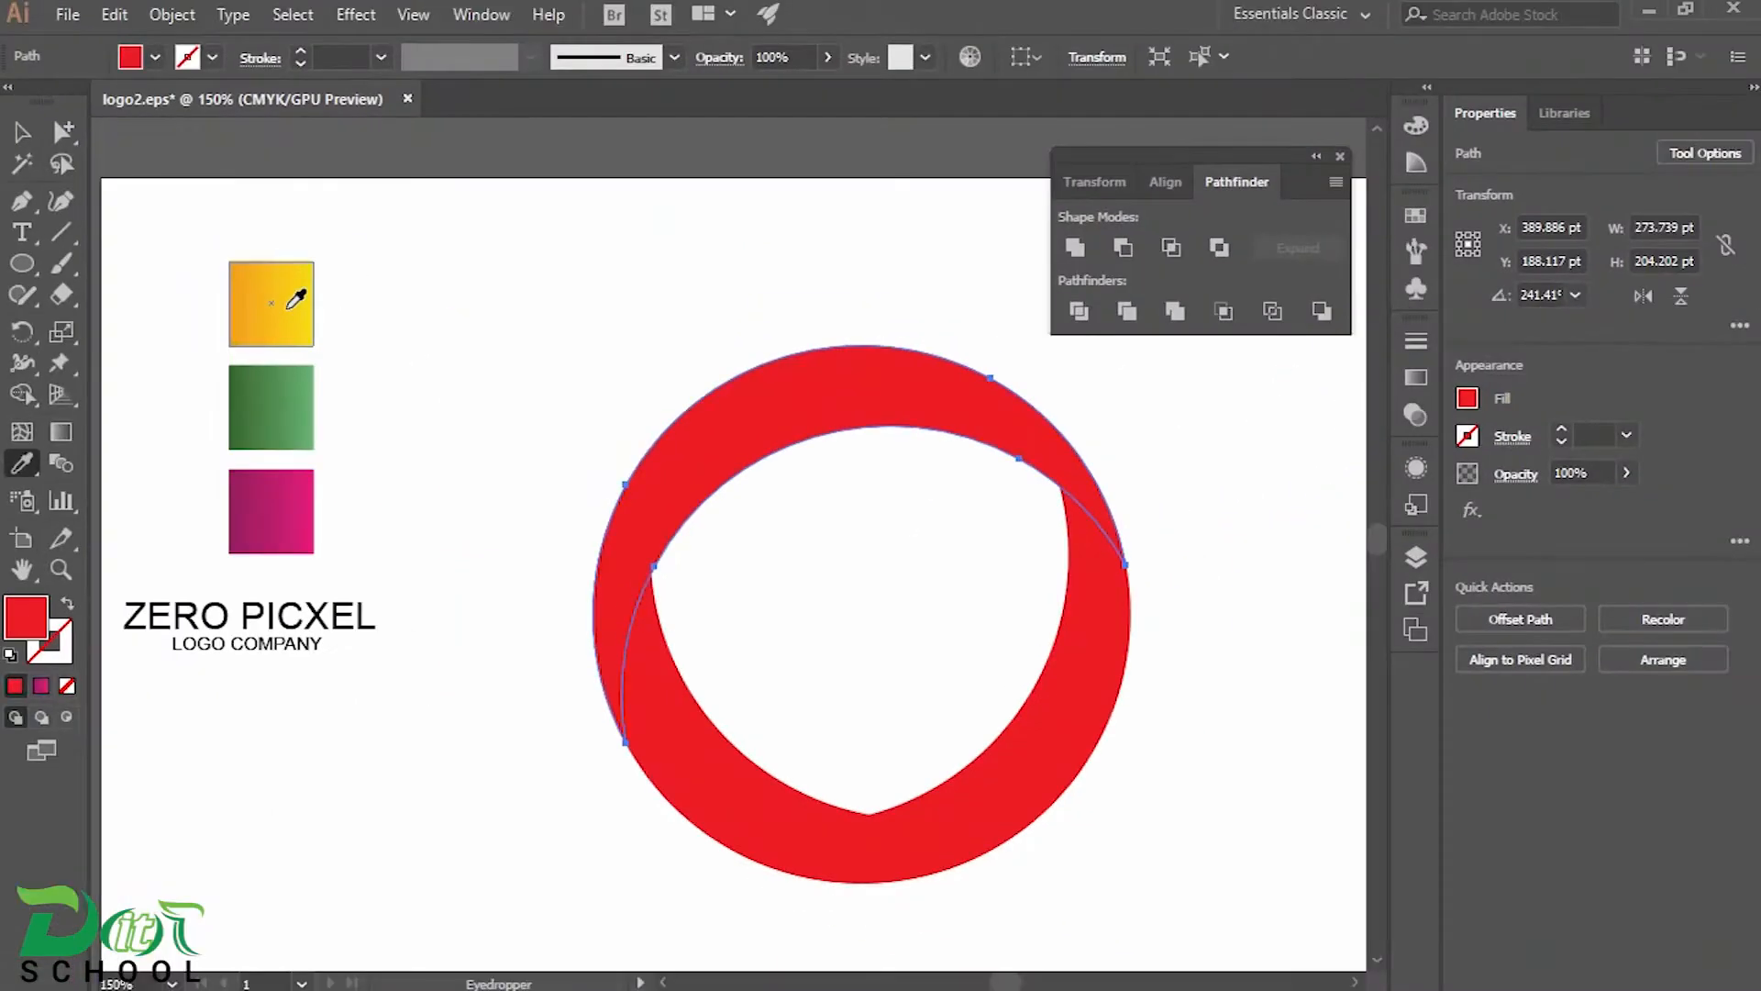
click(585, 189)
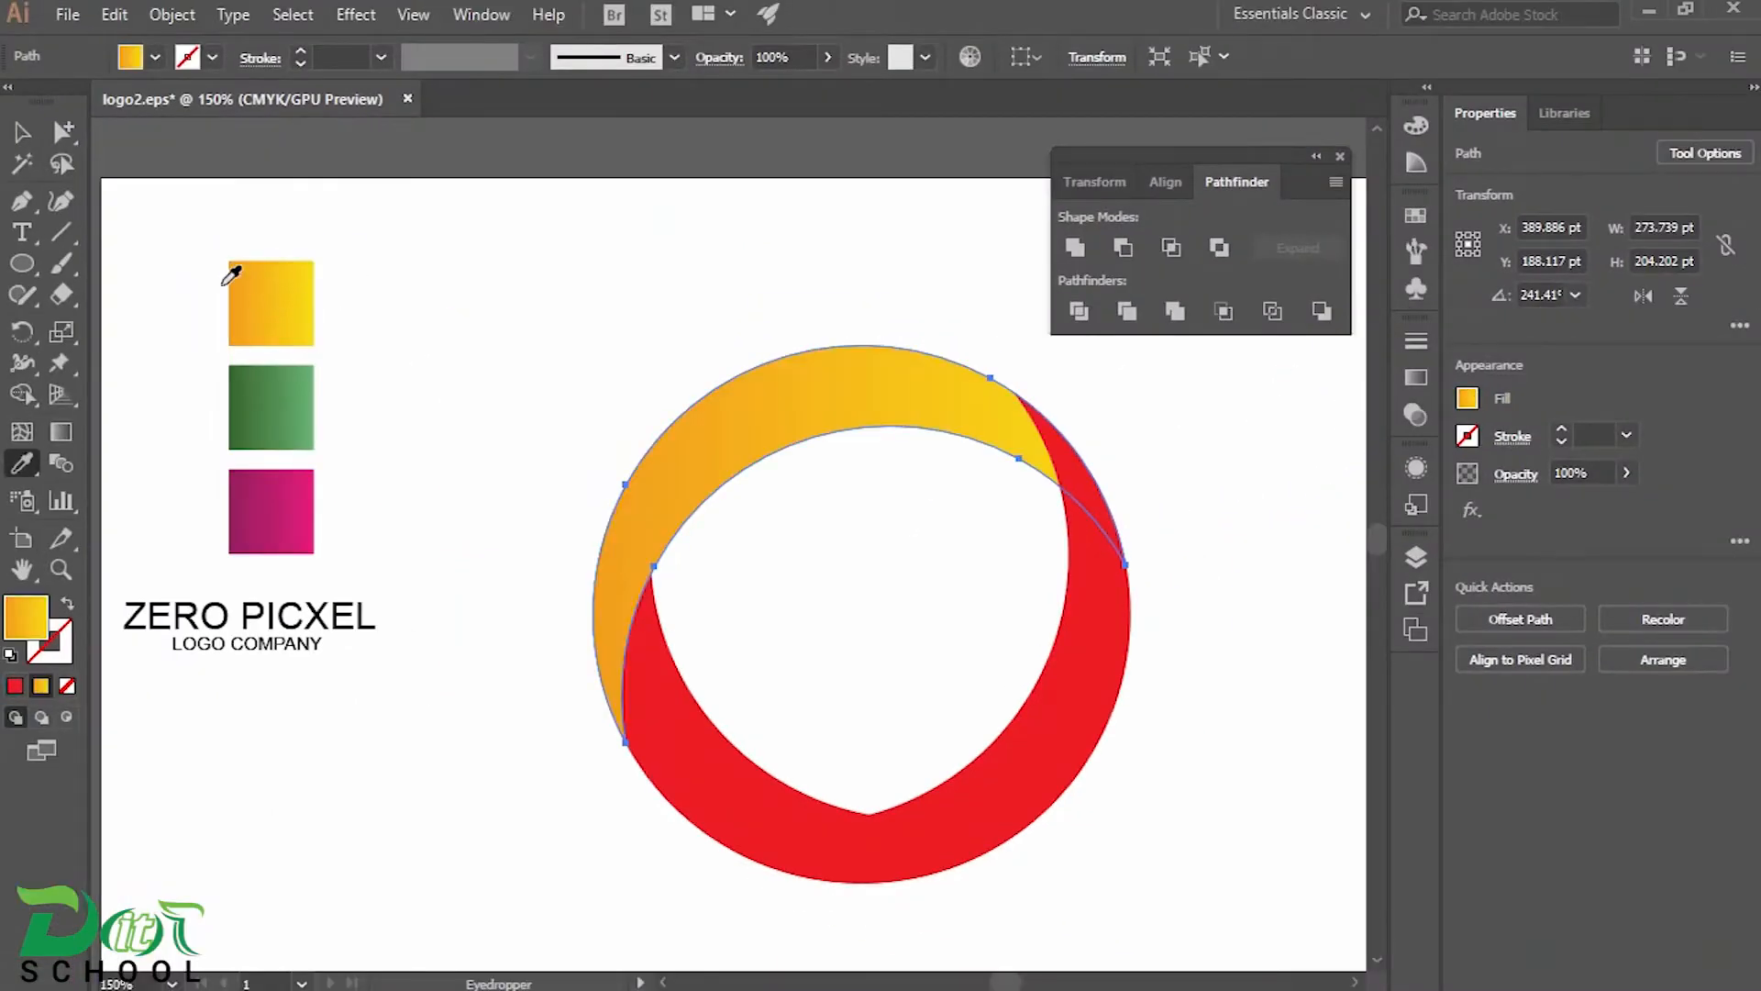
Fill the lower-right crescent with the green gradient sampled from the second colour square
click(22, 133)
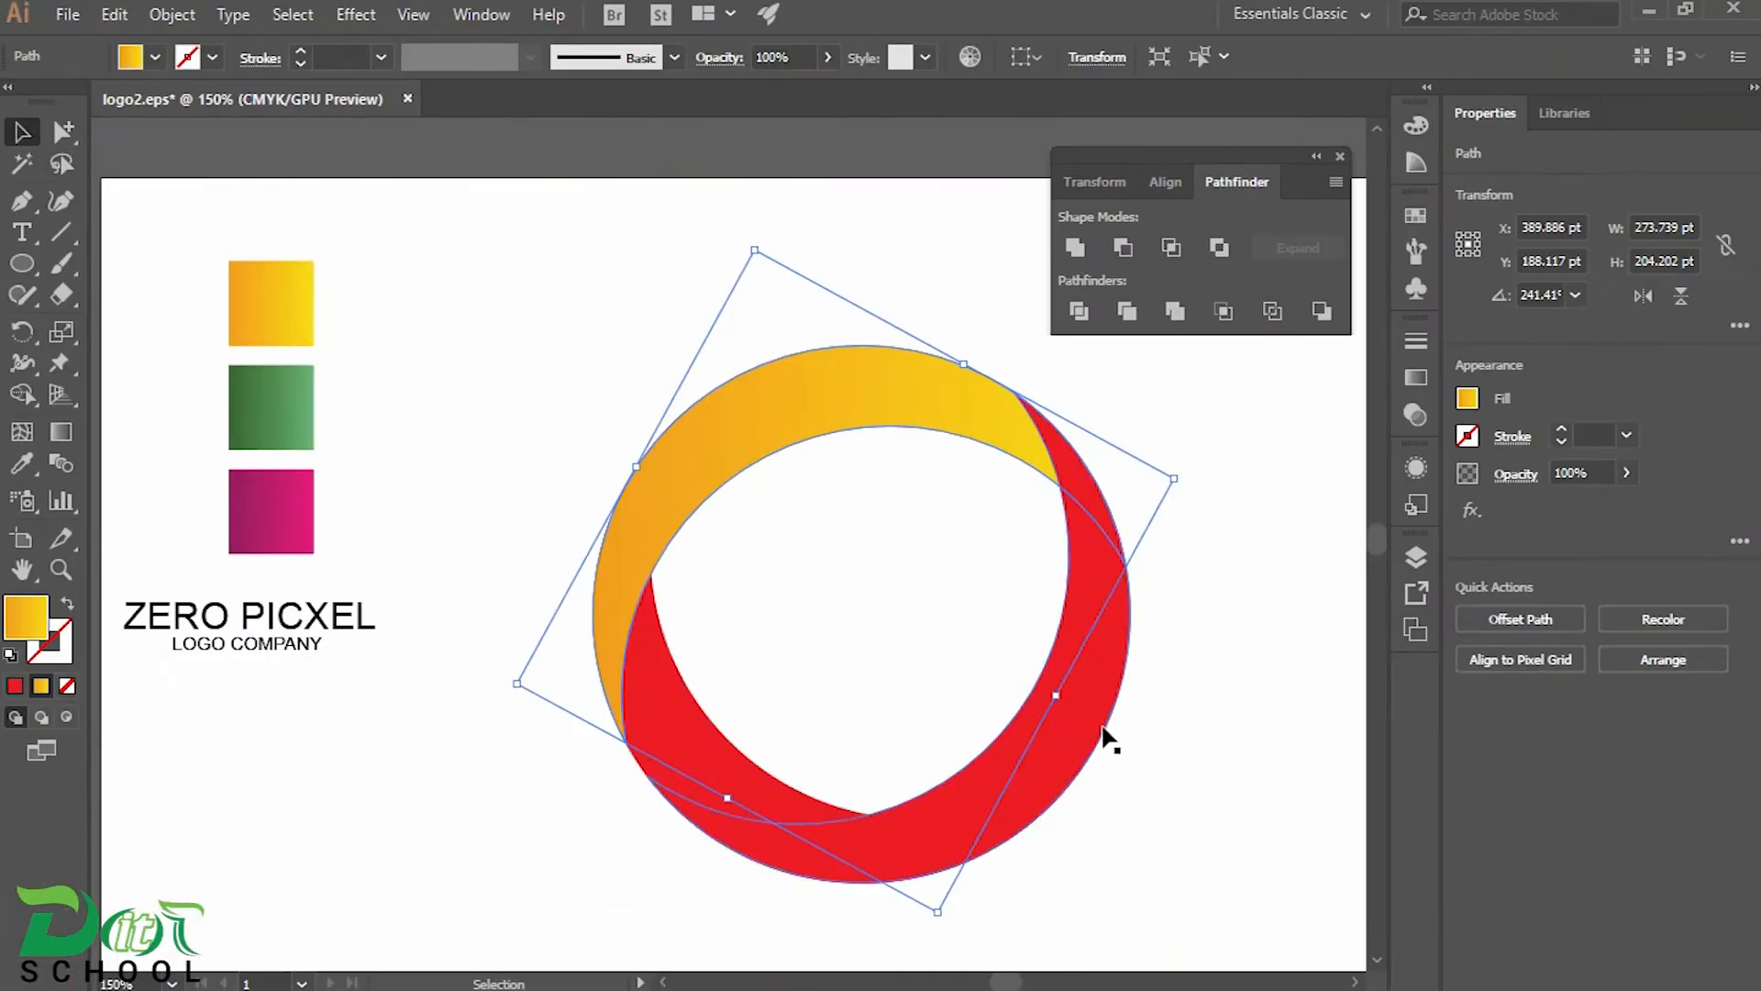
click(1104, 734)
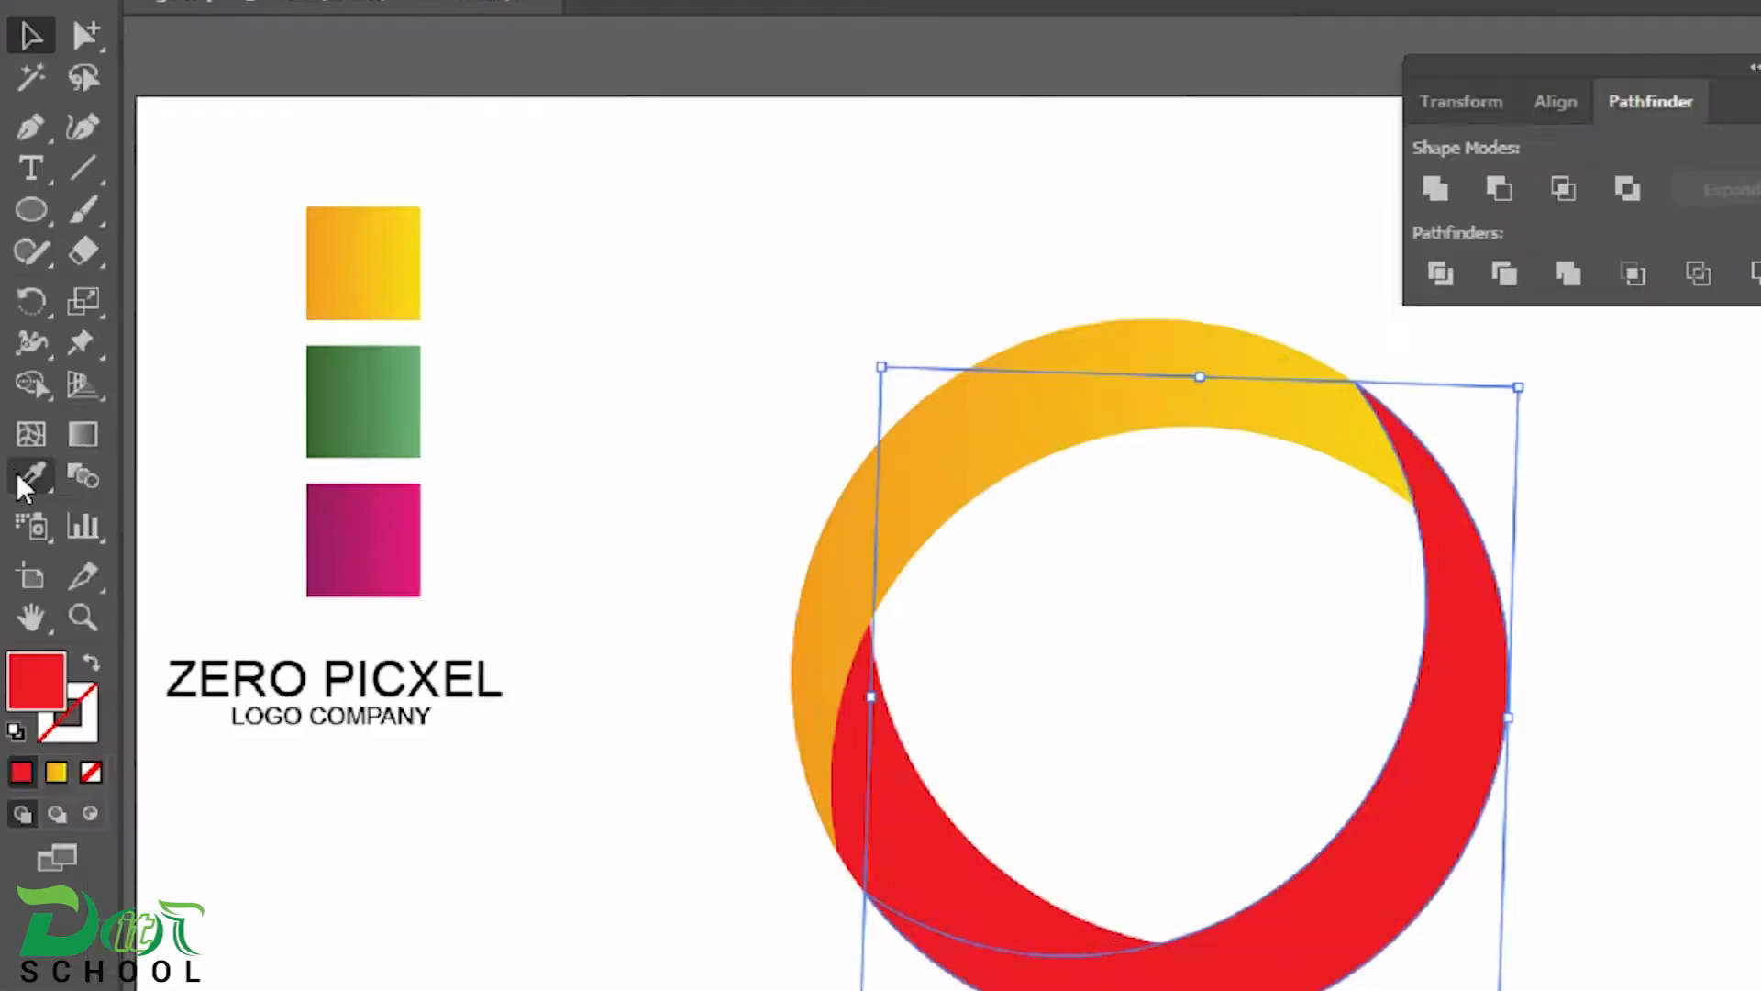
click(22, 463)
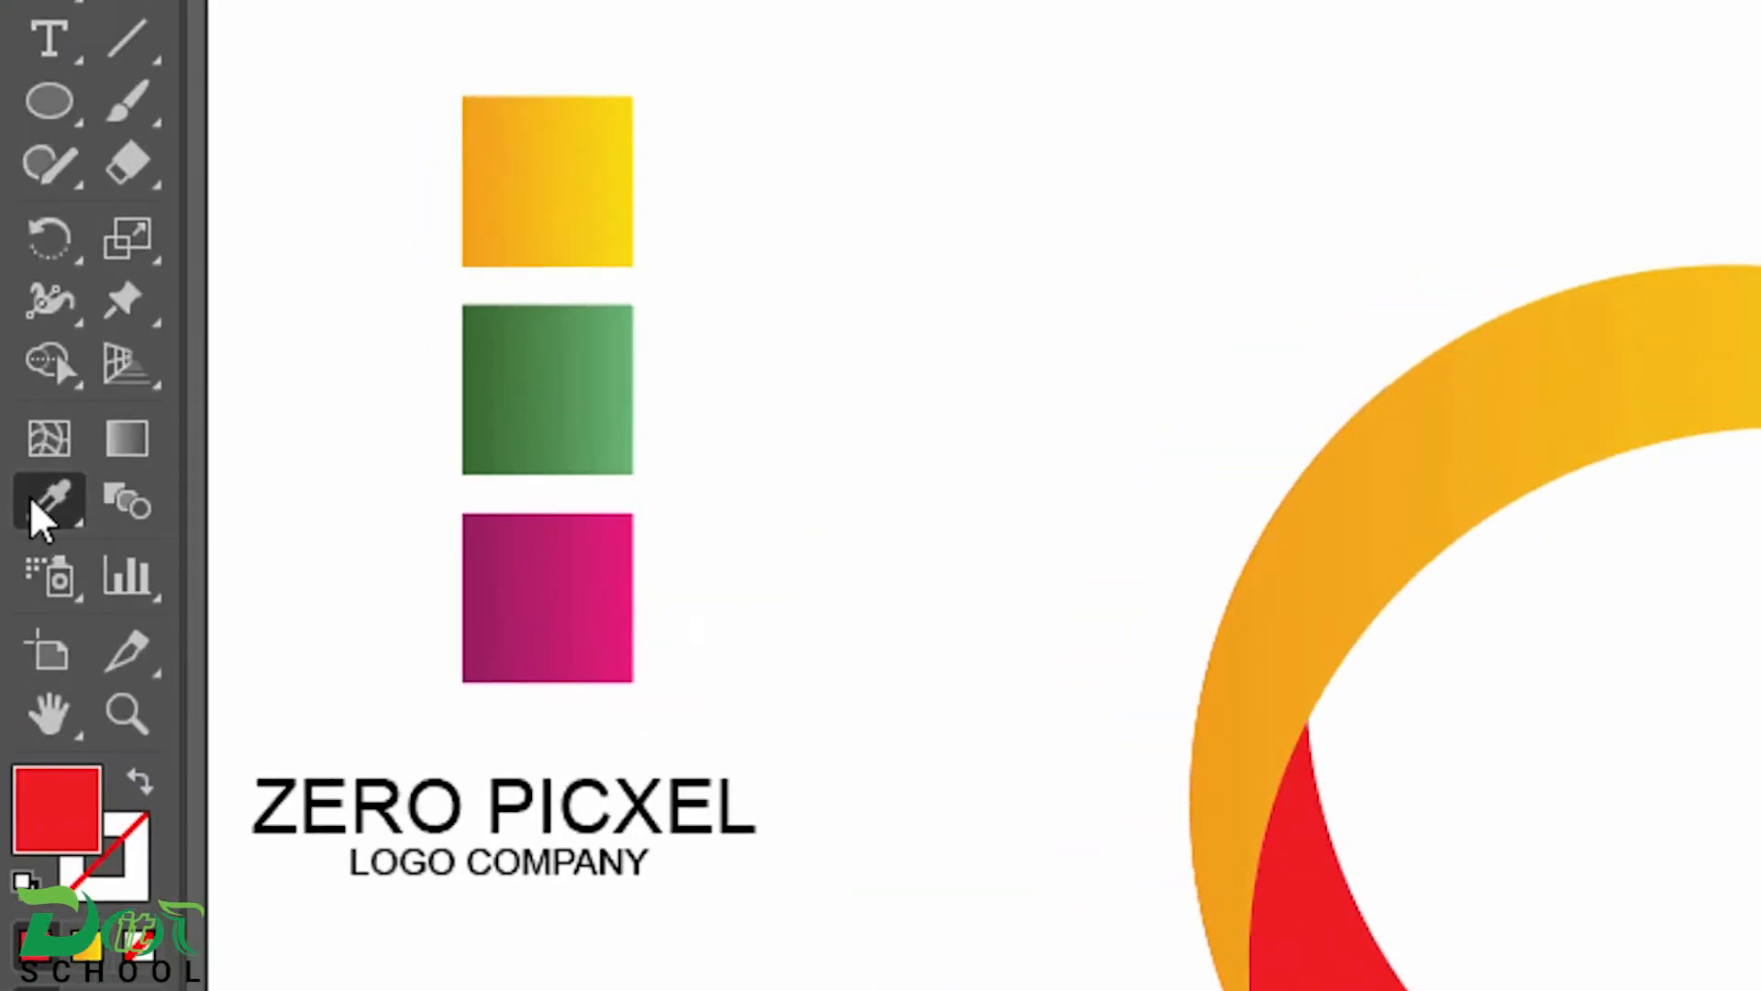
click(272, 415)
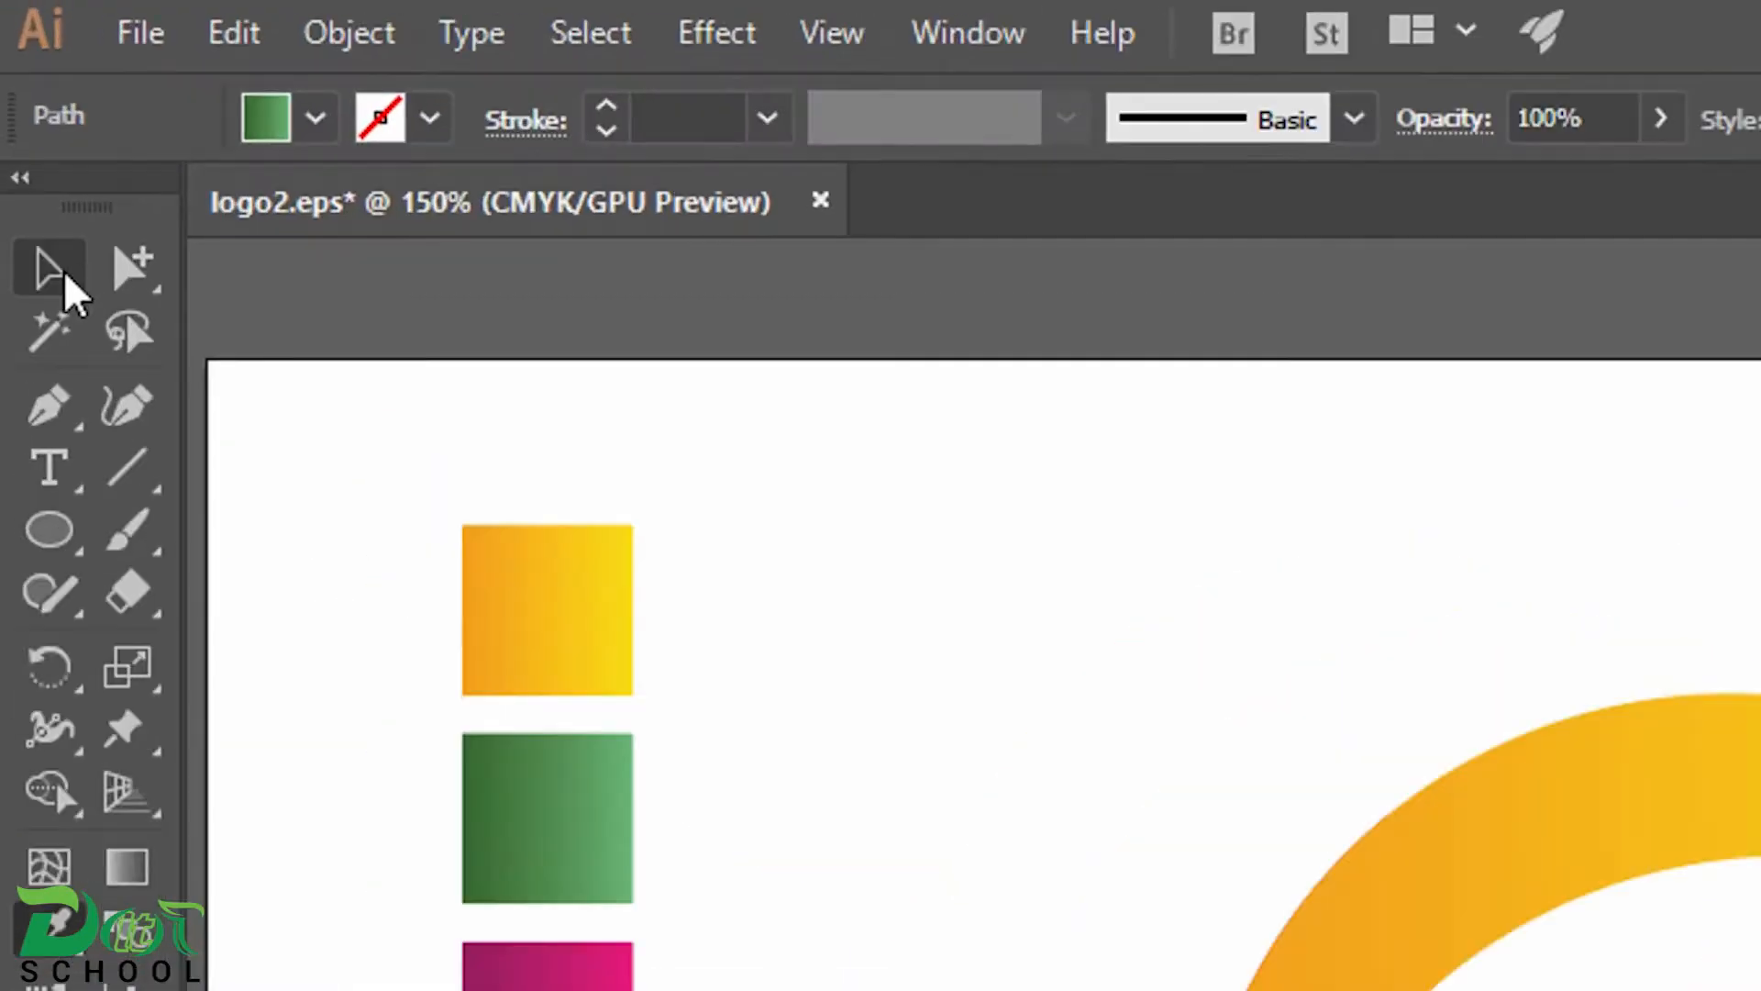
Fill the lower-left crescent with the magenta gradient sampled from the third colour square
click(22, 133)
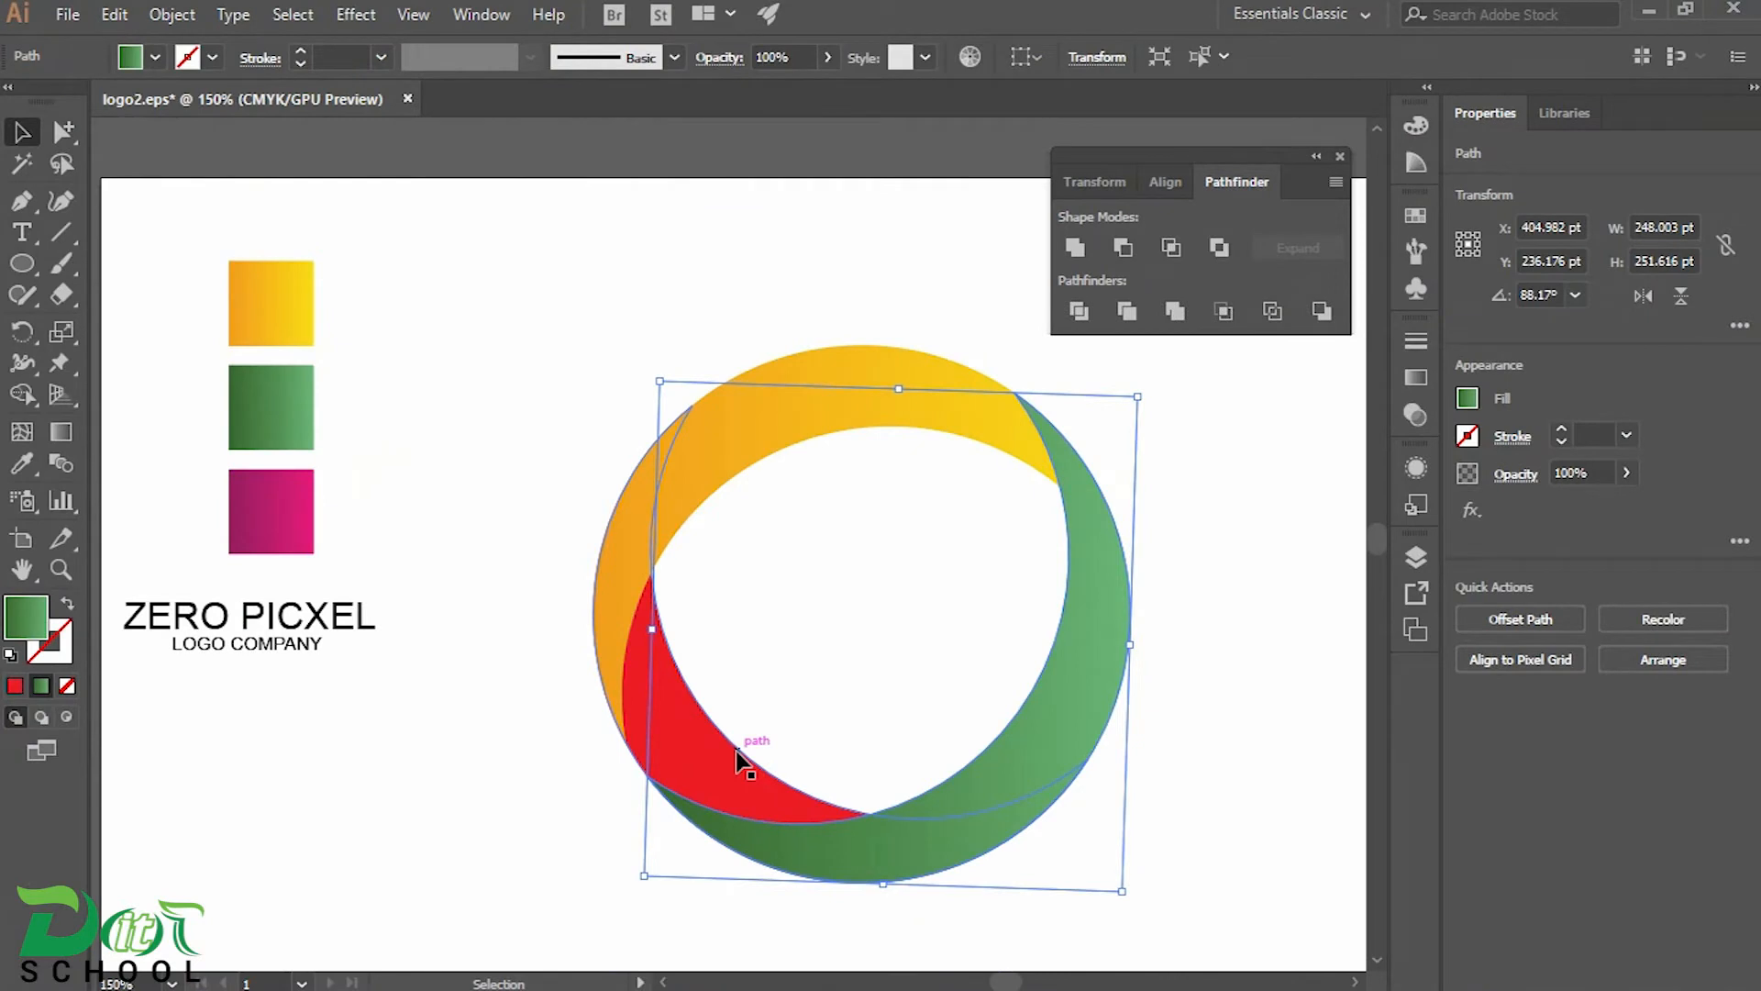
click(736, 750)
click(22, 464)
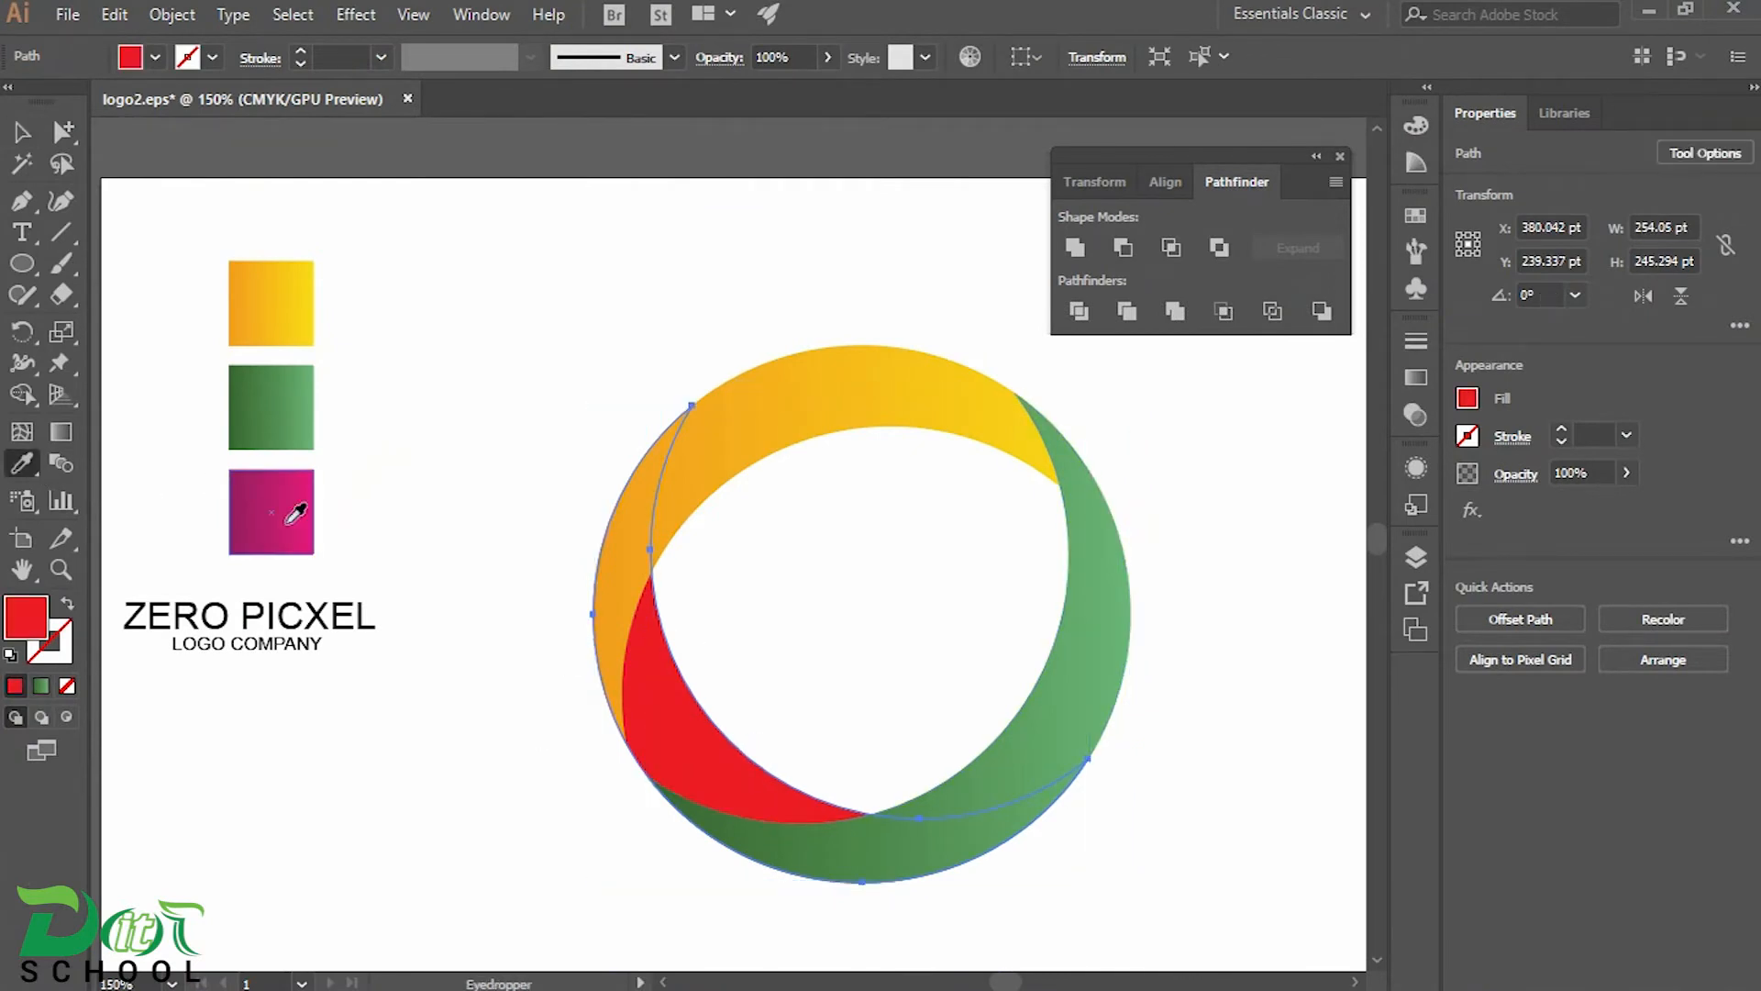
click(288, 522)
key(v)
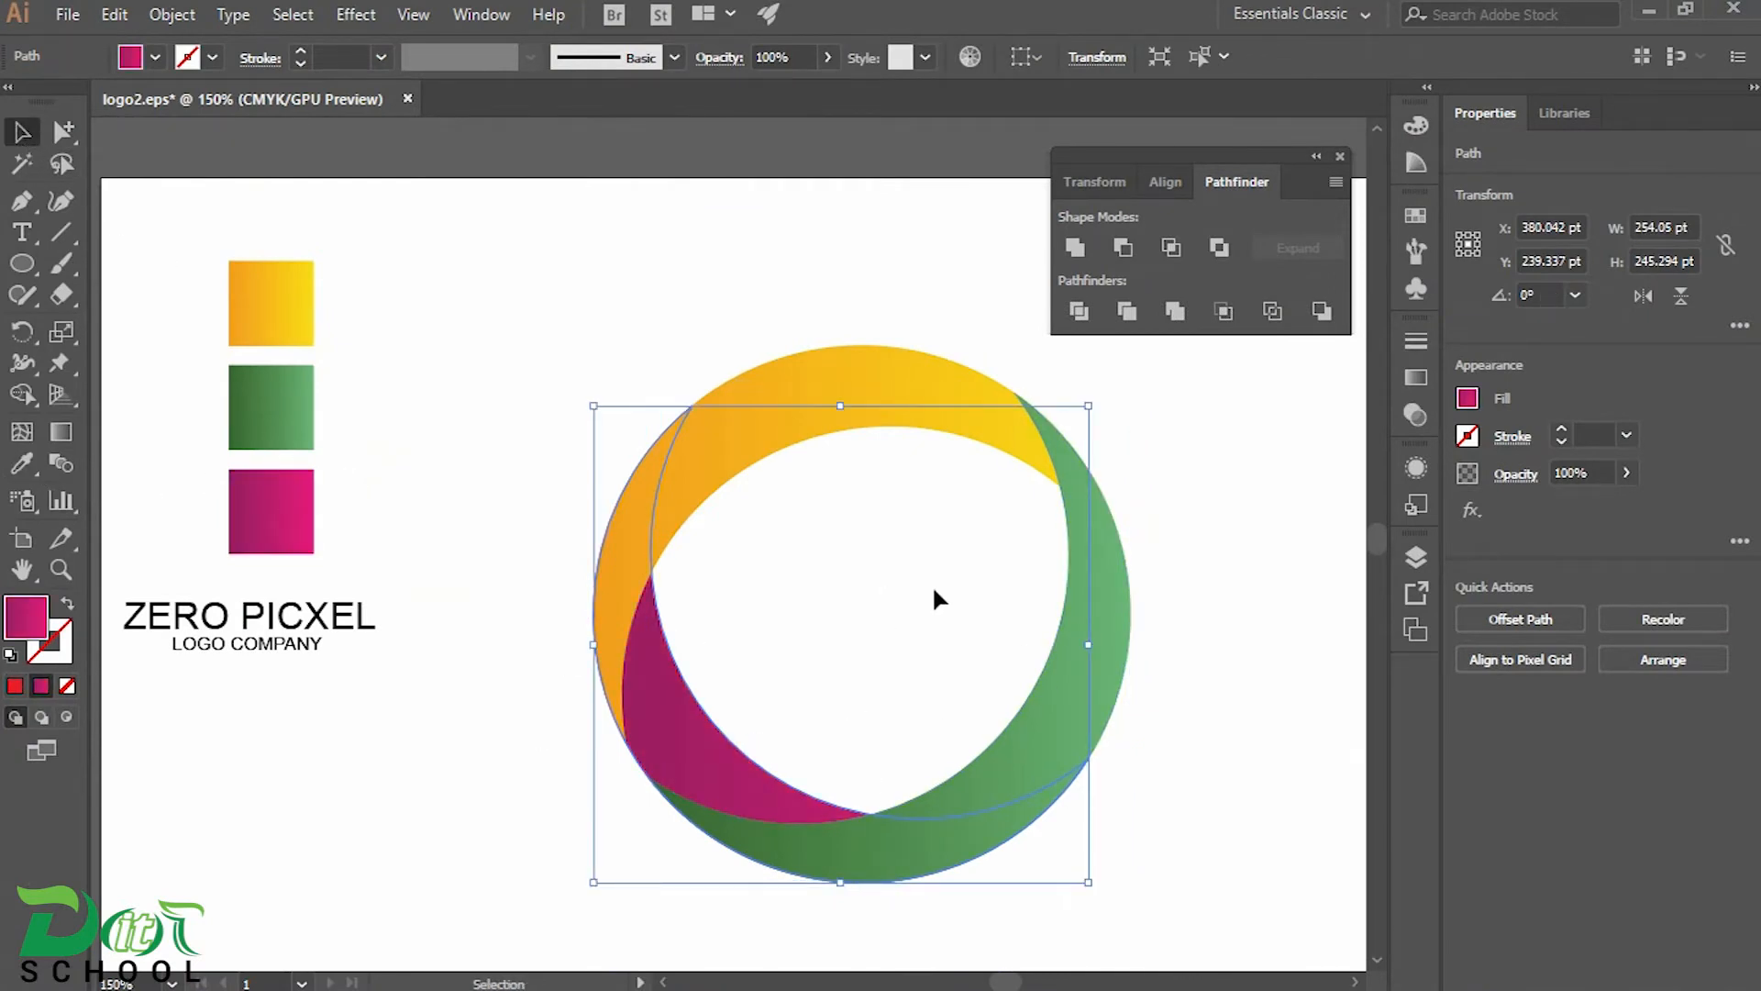
Set the blending mode of all three gradient crescents to Multiply
drag(939, 594, 838, 570)
drag(325, 264, 1042, 890)
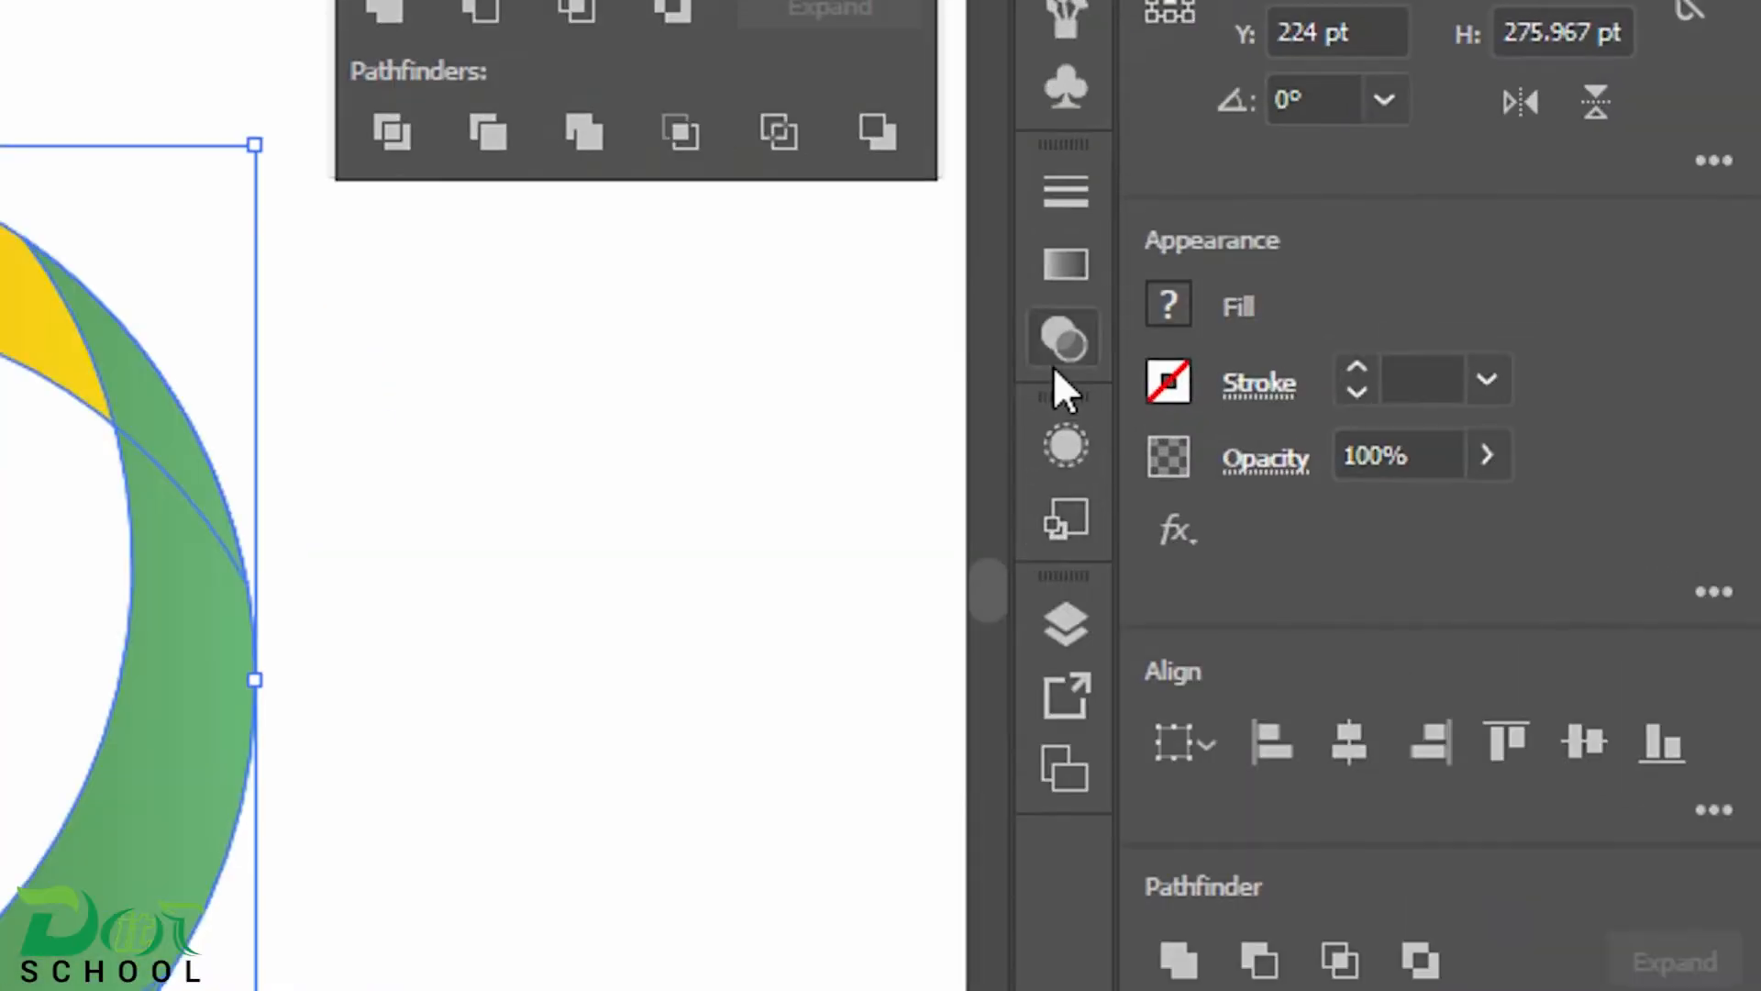
click(1064, 286)
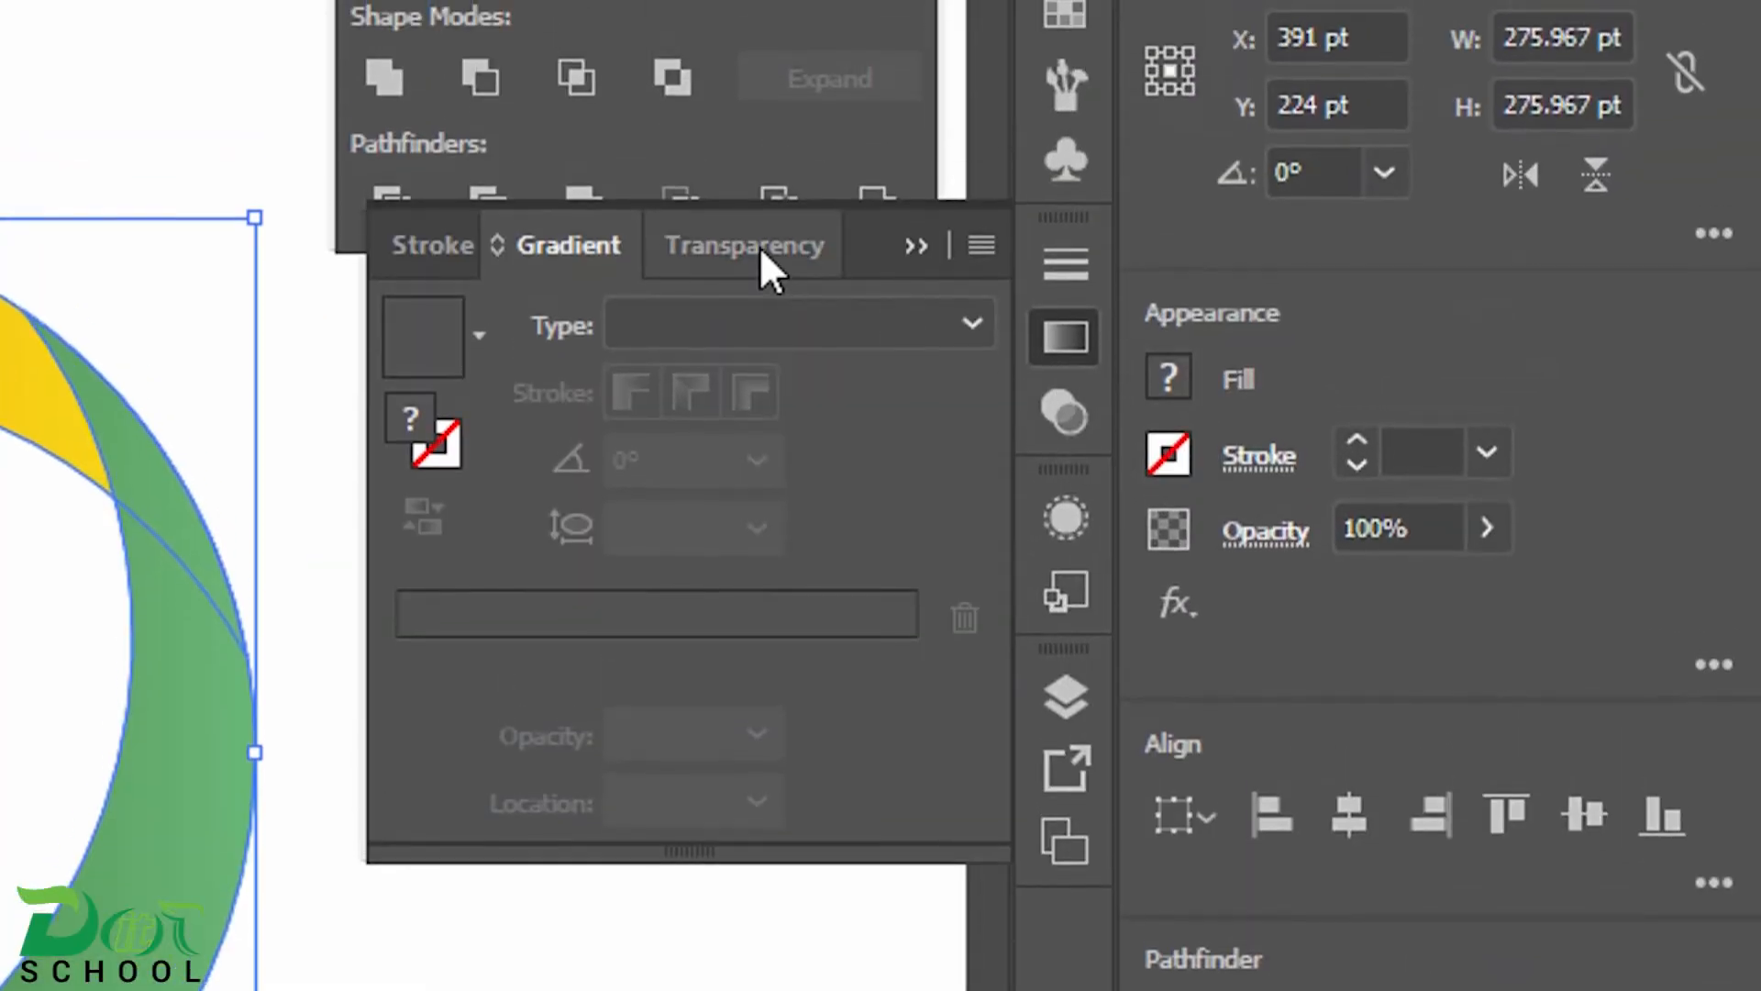
click(760, 174)
click(642, 323)
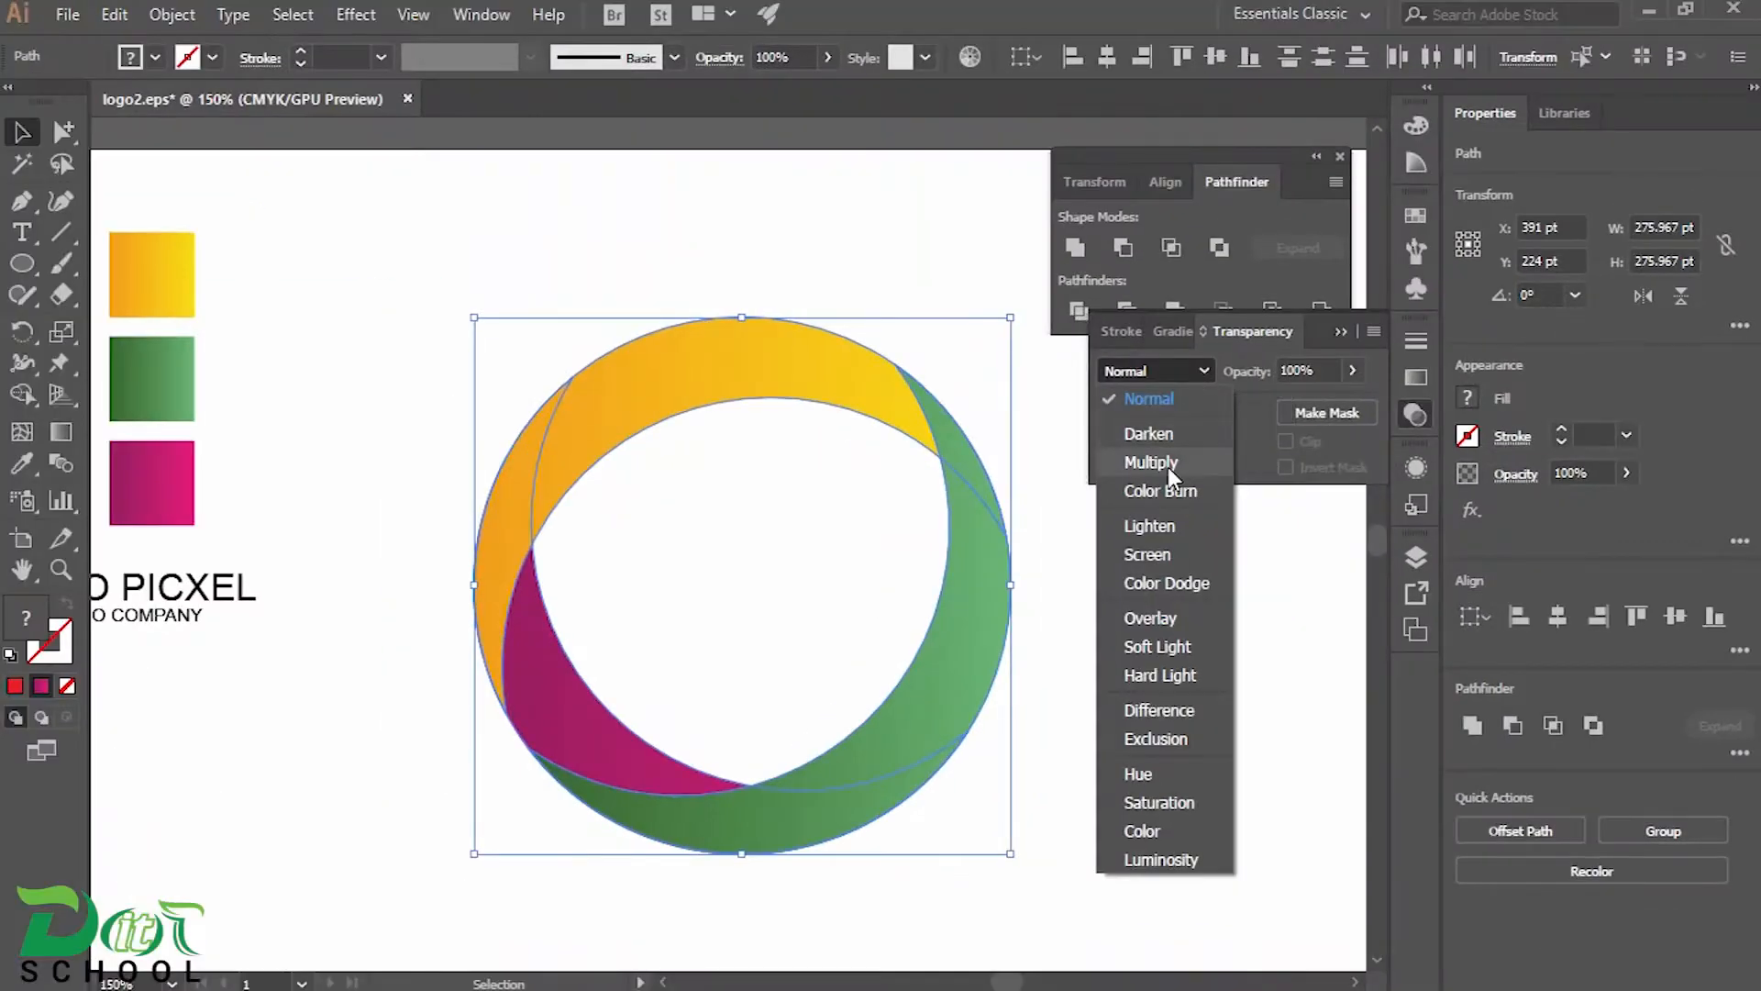
click(1152, 462)
click(1130, 583)
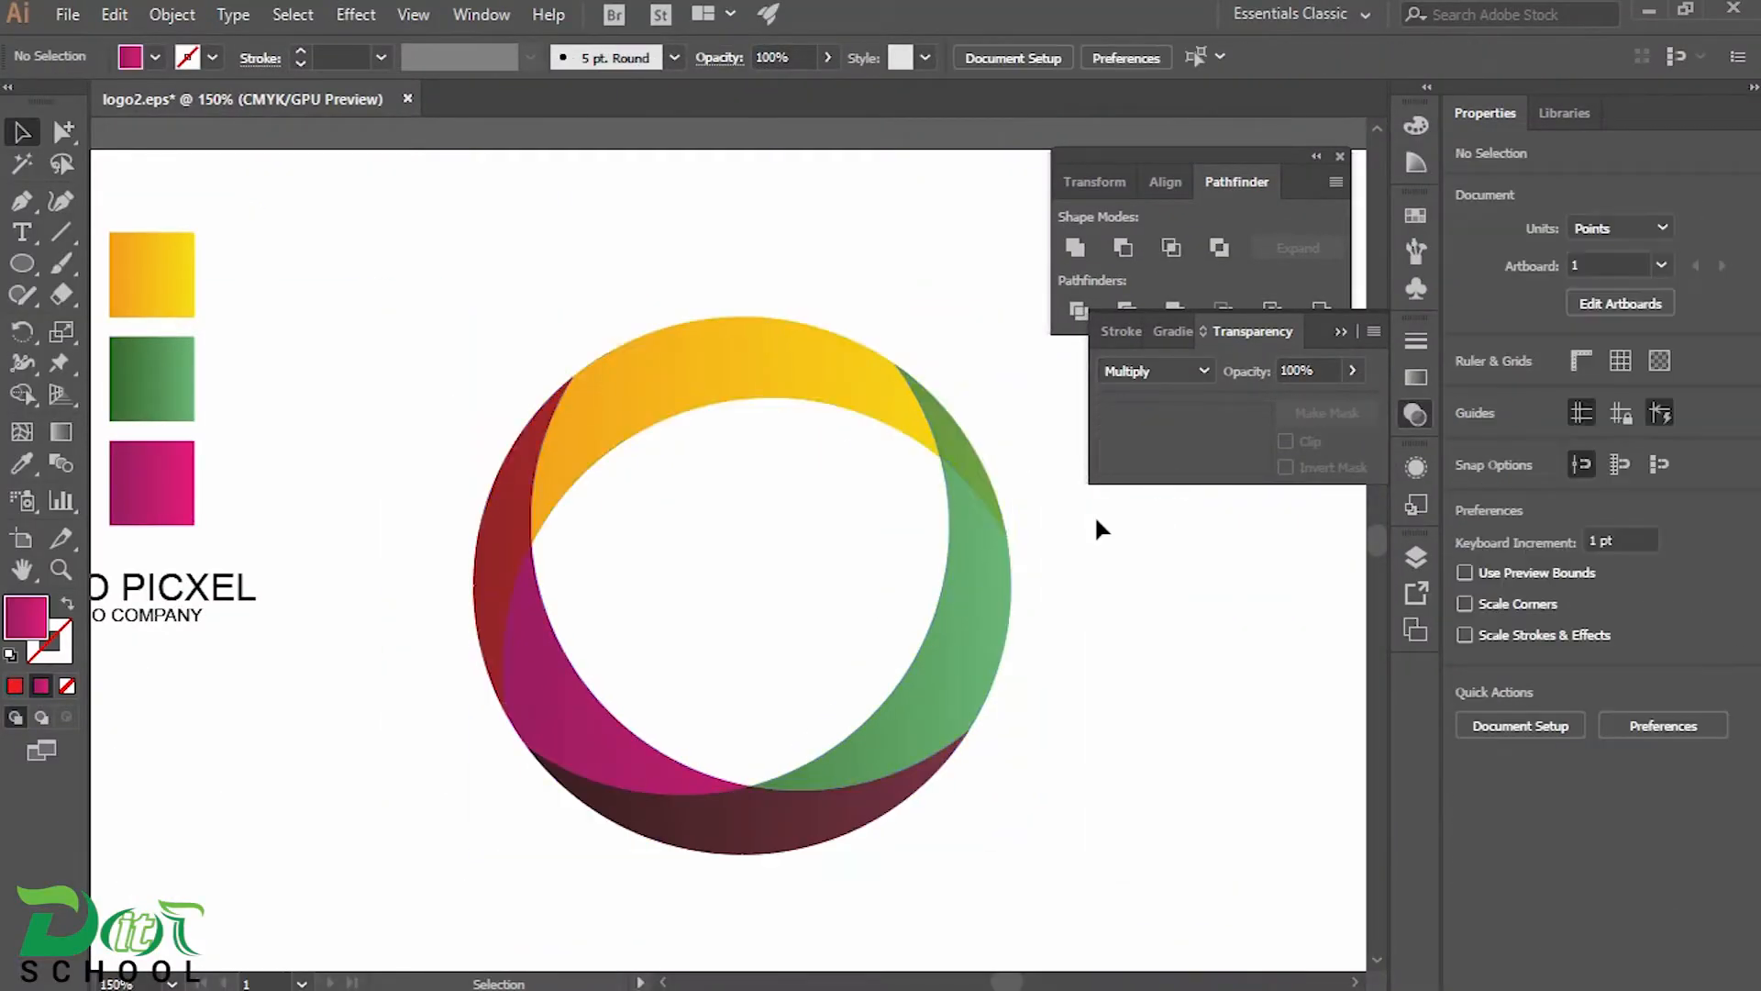
Rotate the three crescents together until the orange-yellow crescent lies at the bottom of the ring
drag(335, 369, 1040, 729)
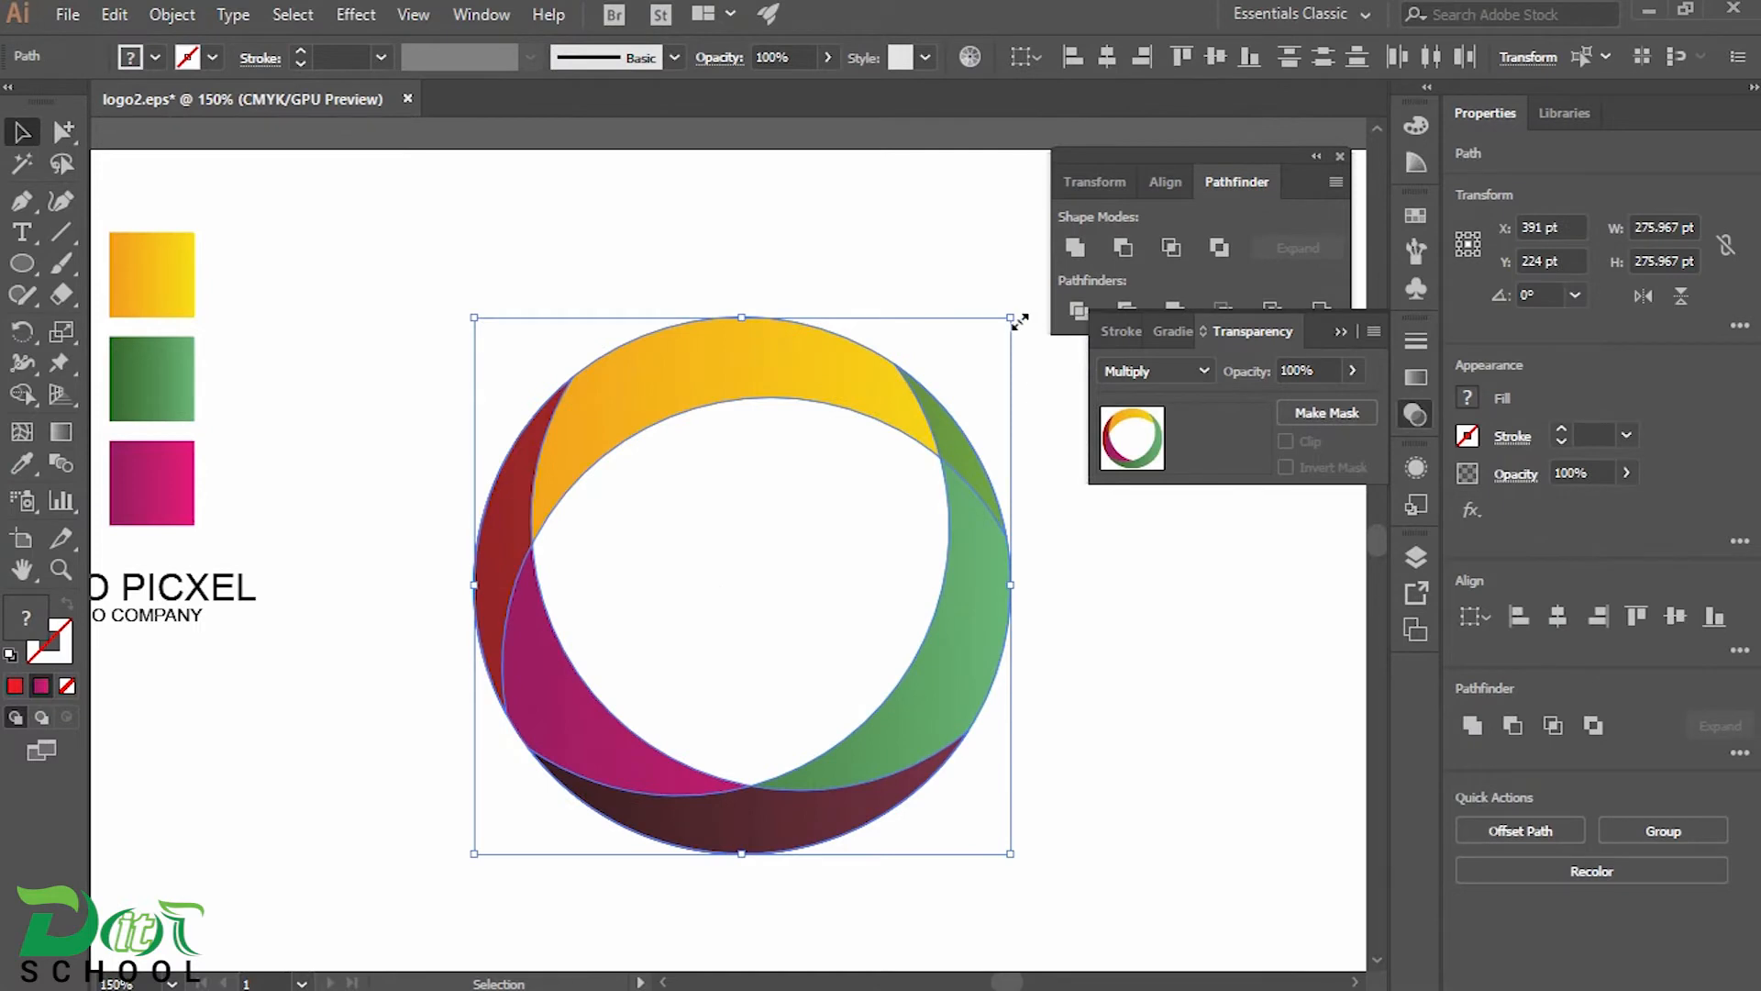
drag(1025, 312, 1101, 666)
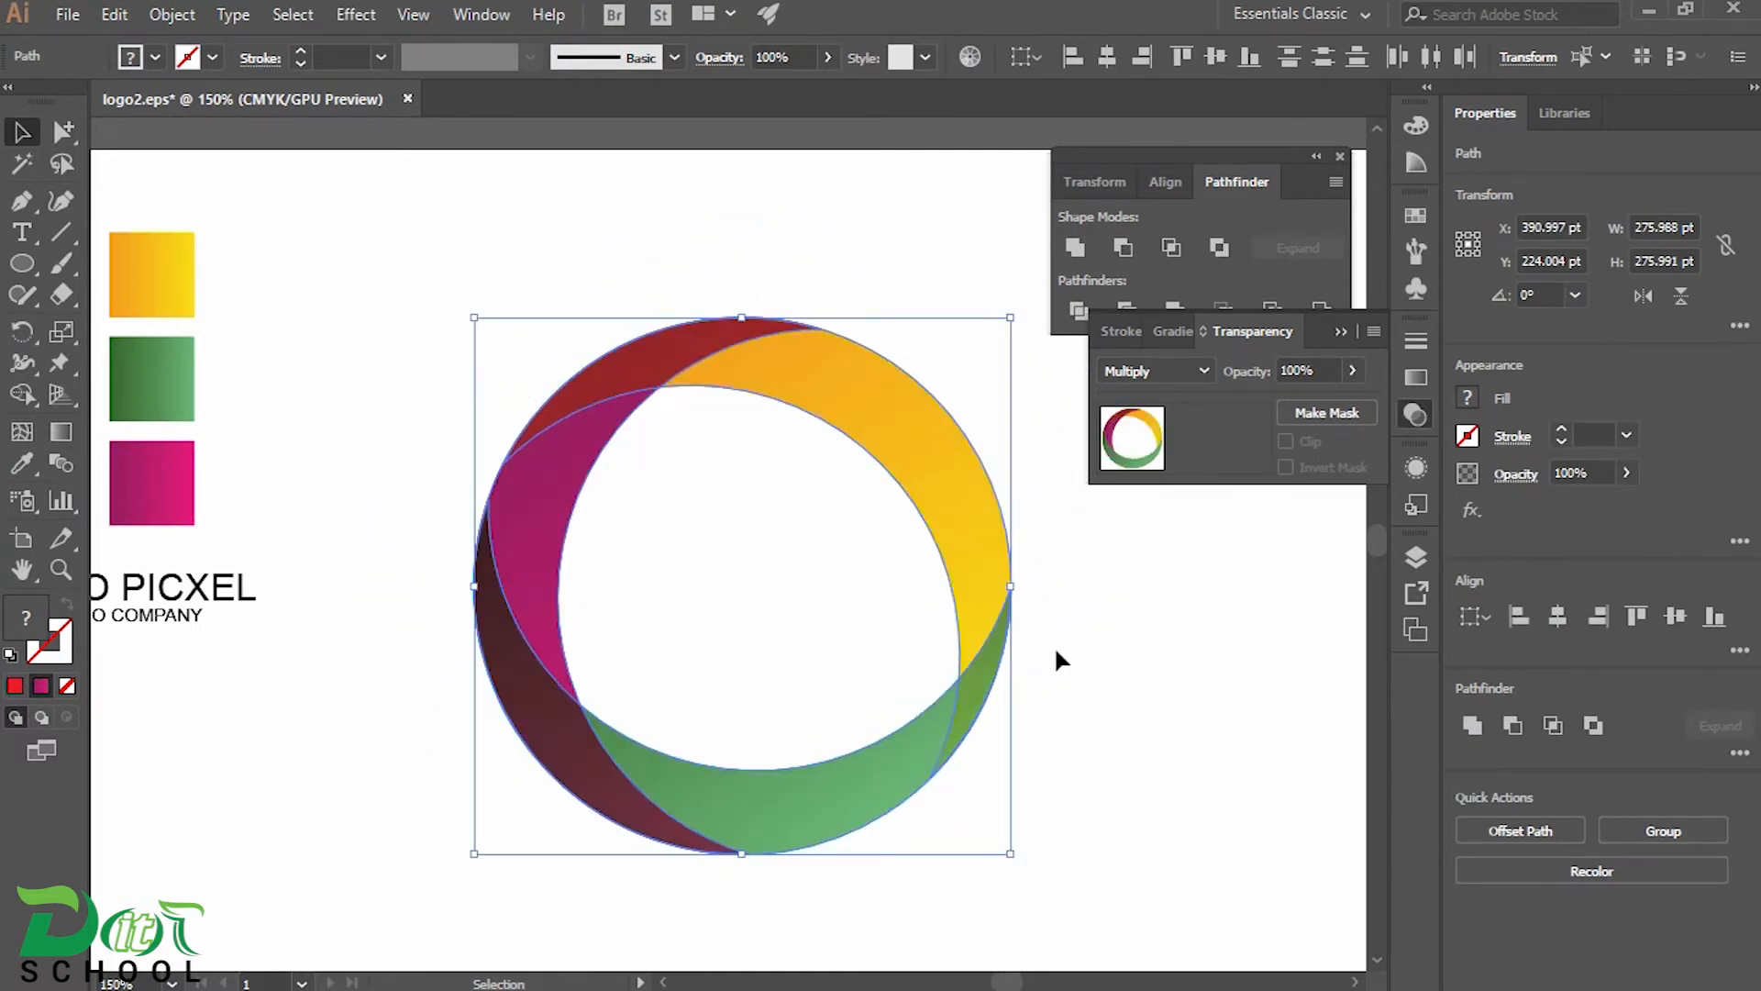
drag(1022, 323, 1062, 745)
drag(1024, 864, 1029, 841)
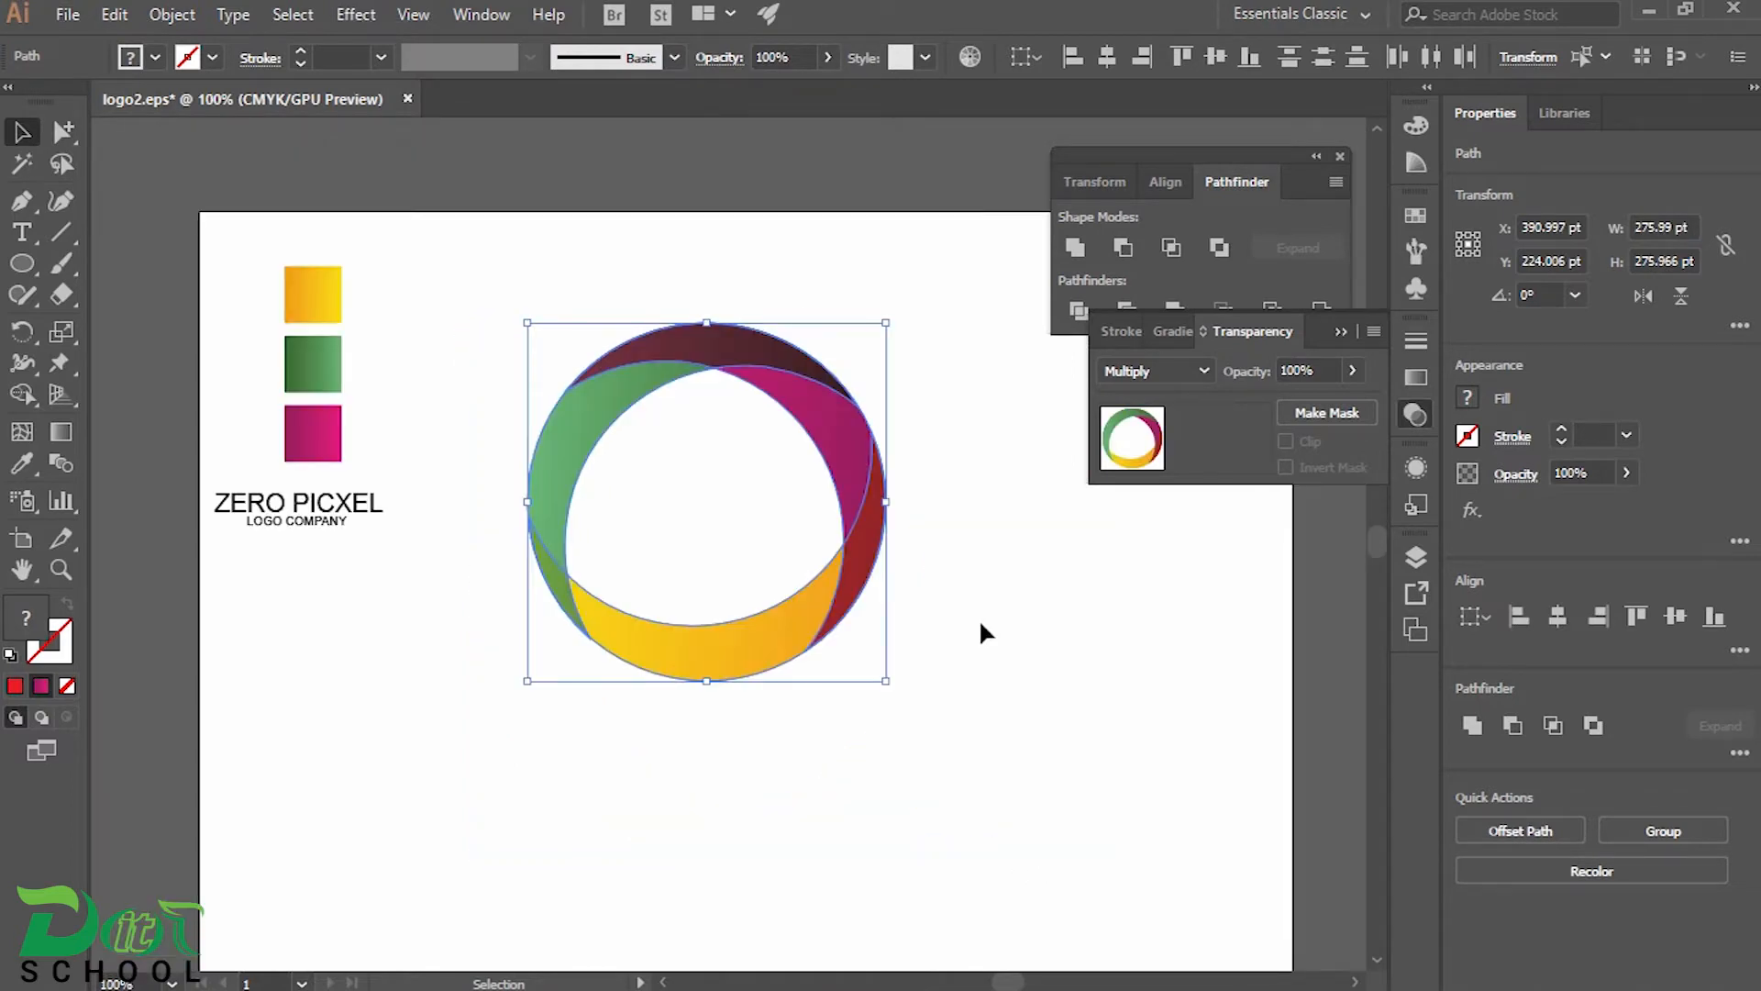
click(1016, 426)
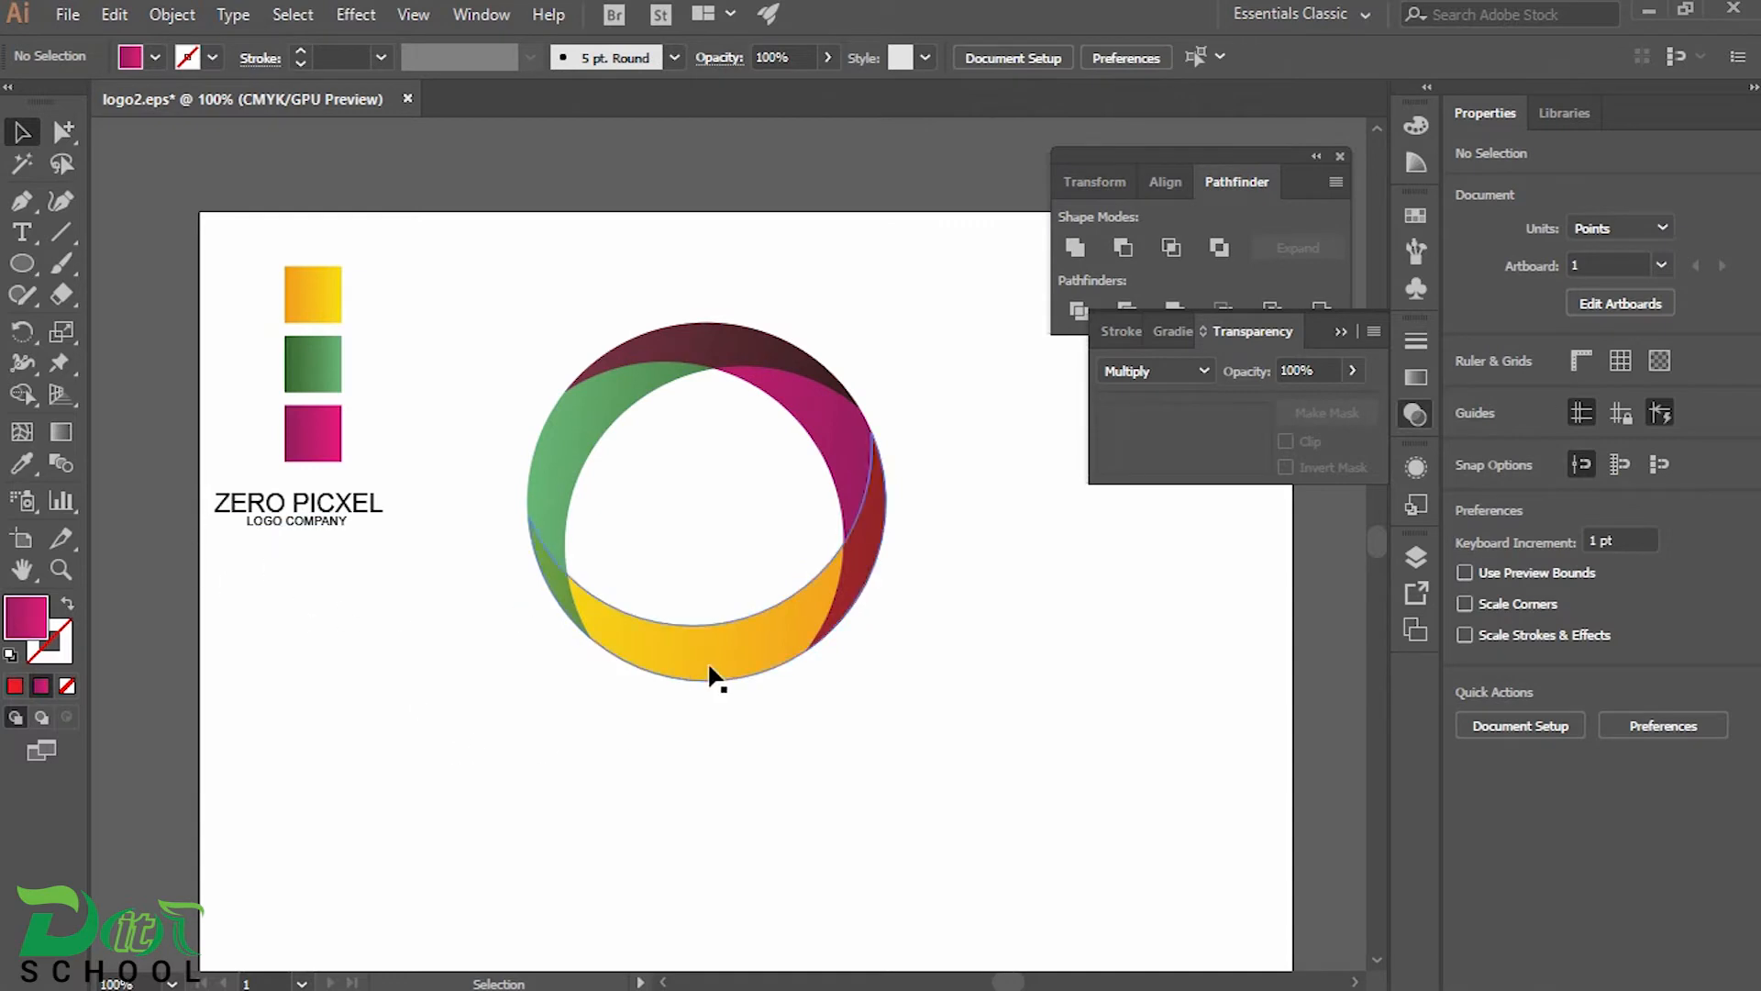
Rotate the orange-yellow crescent slightly and move it back onto the outer edge of the ring
click(734, 647)
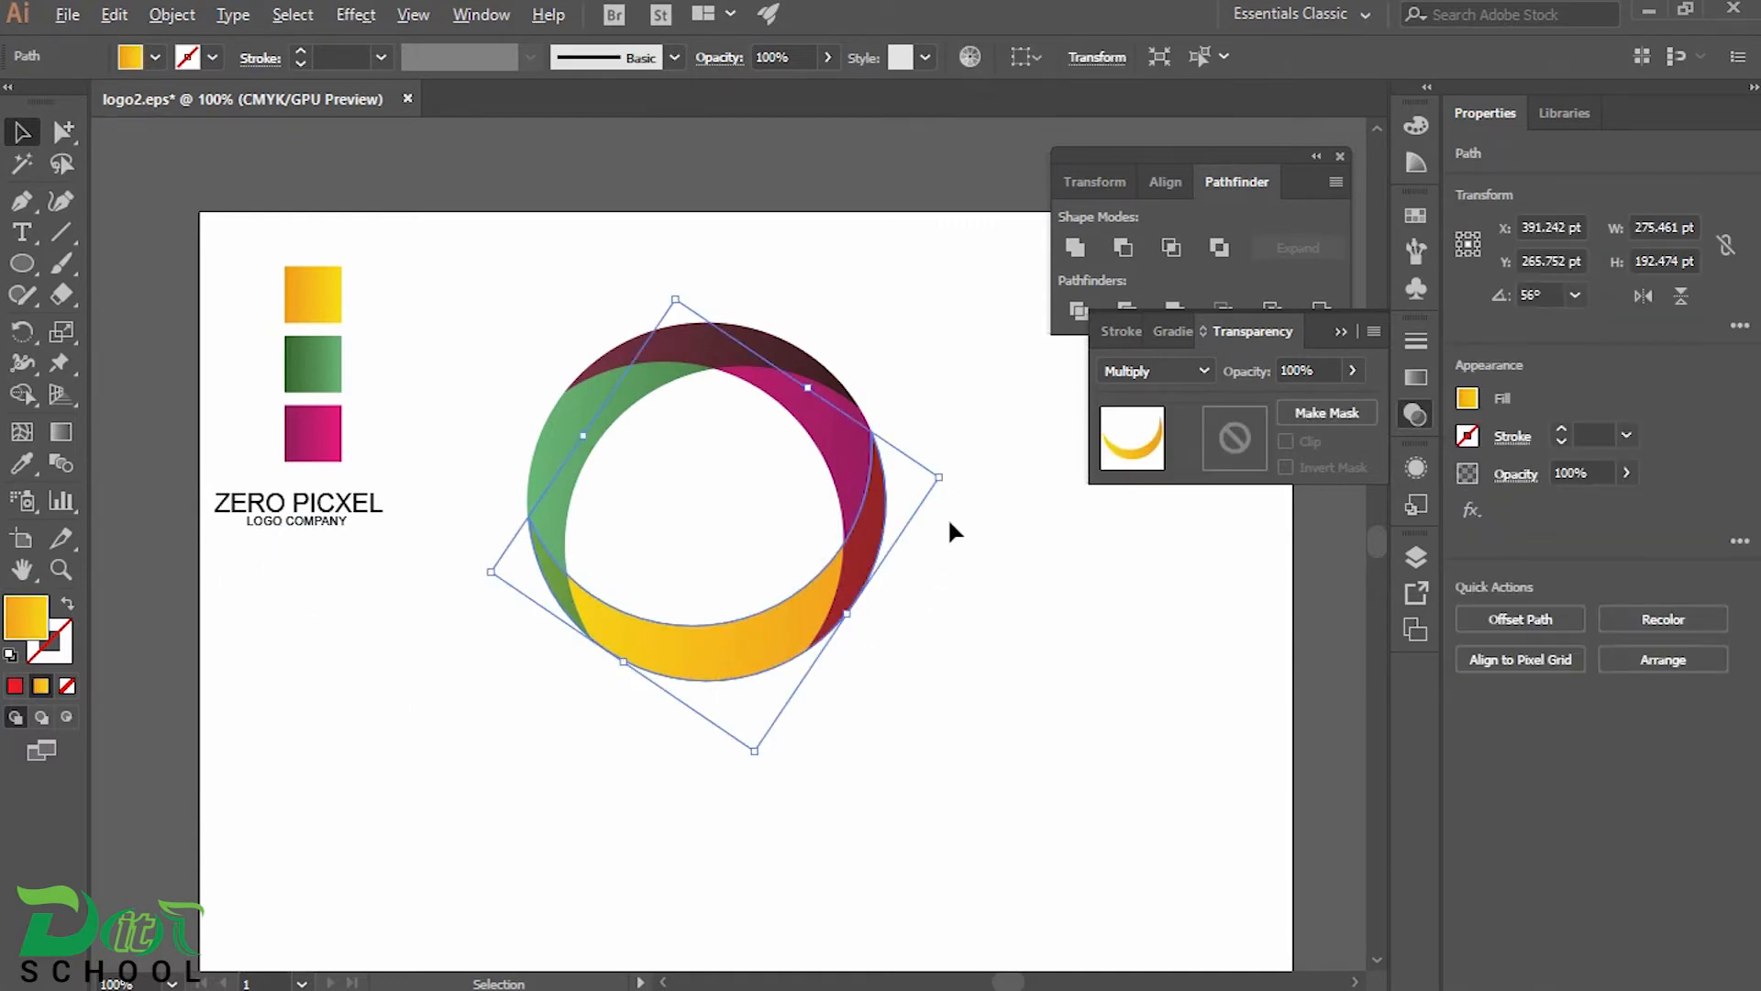
scroll(951, 523, up, 2)
drag(783, 554, 906, 523)
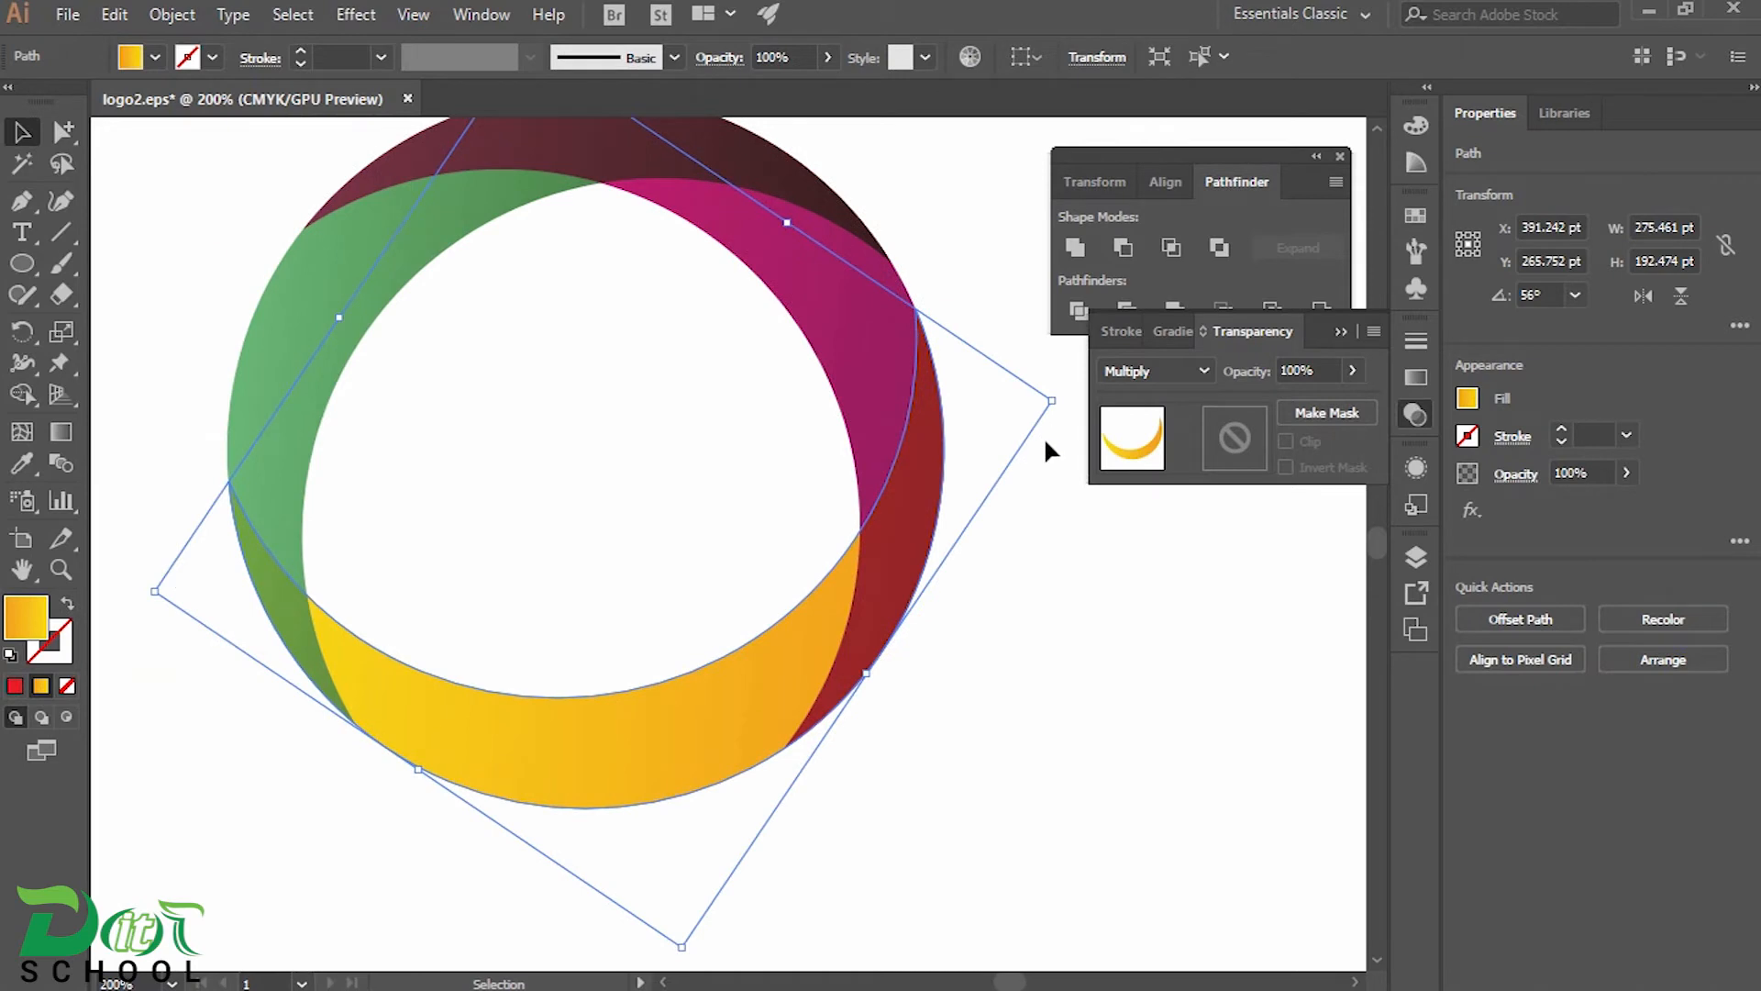
drag(1069, 400, 1041, 504)
drag(705, 675, 680, 701)
click(776, 452)
drag(566, 415, 665, 479)
drag(314, 437, 347, 454)
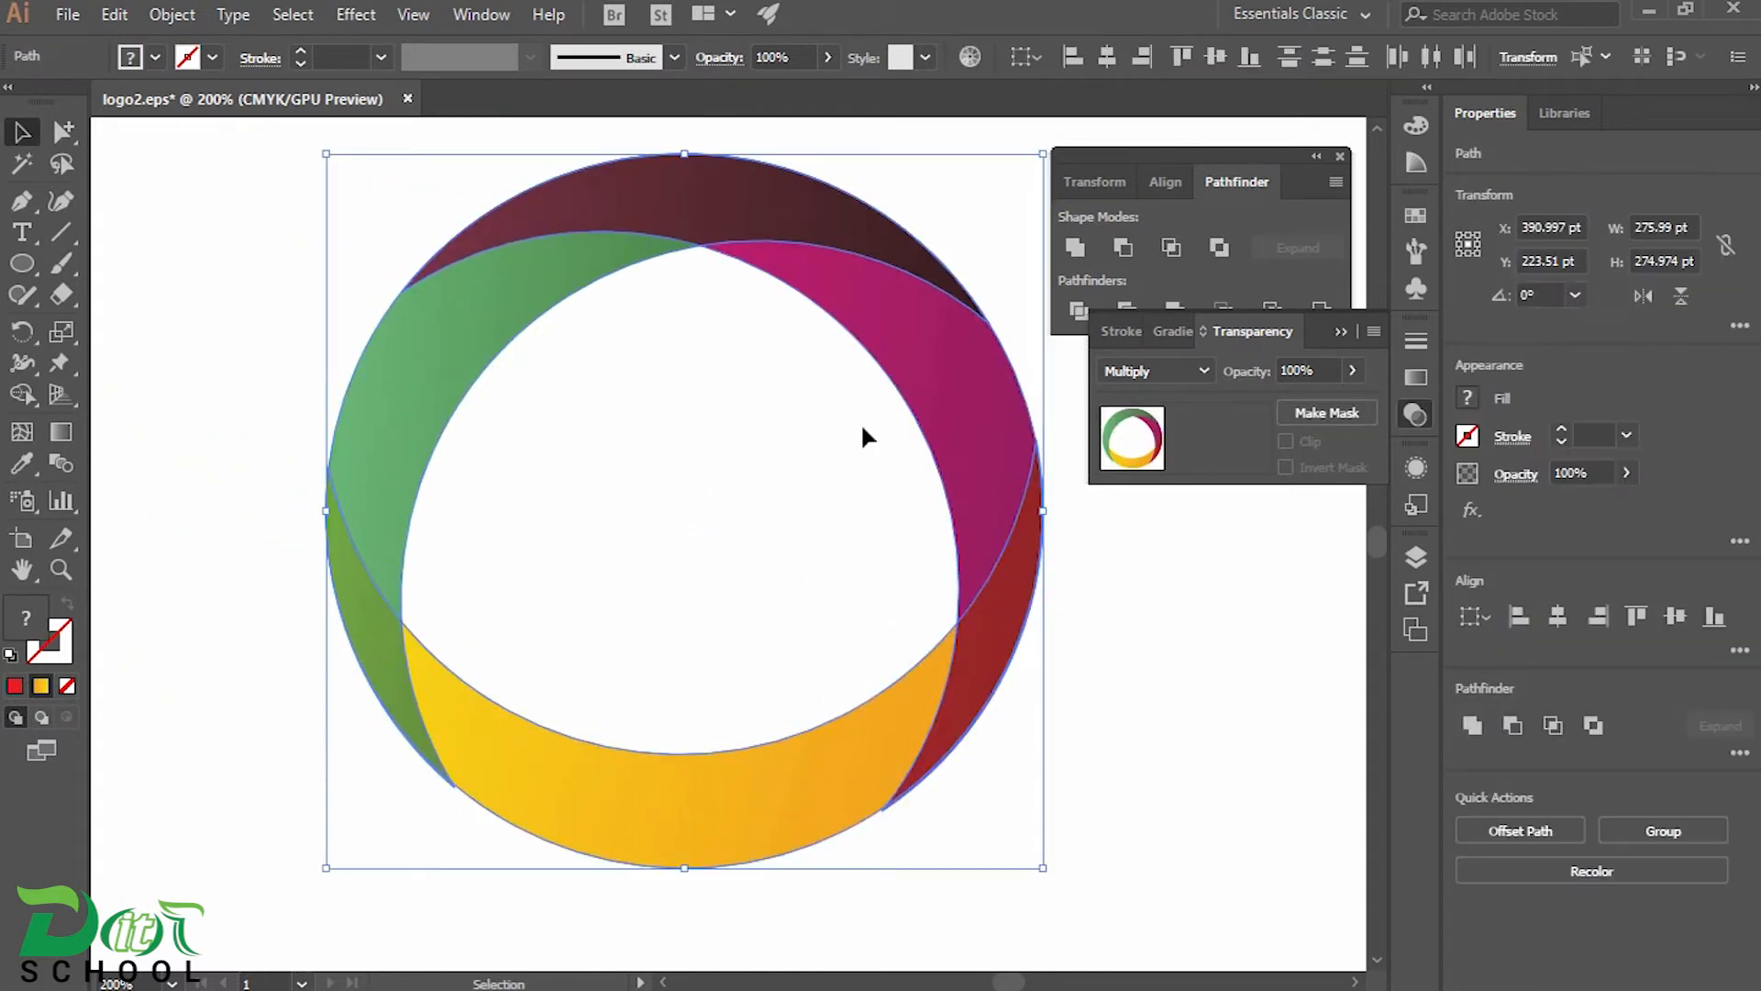
Show the rulers and place a horizontal guide across the ring at the tips of the orange-yellow crescent
key(ctrl+r)
drag(797, 128, 796, 468)
click(1229, 768)
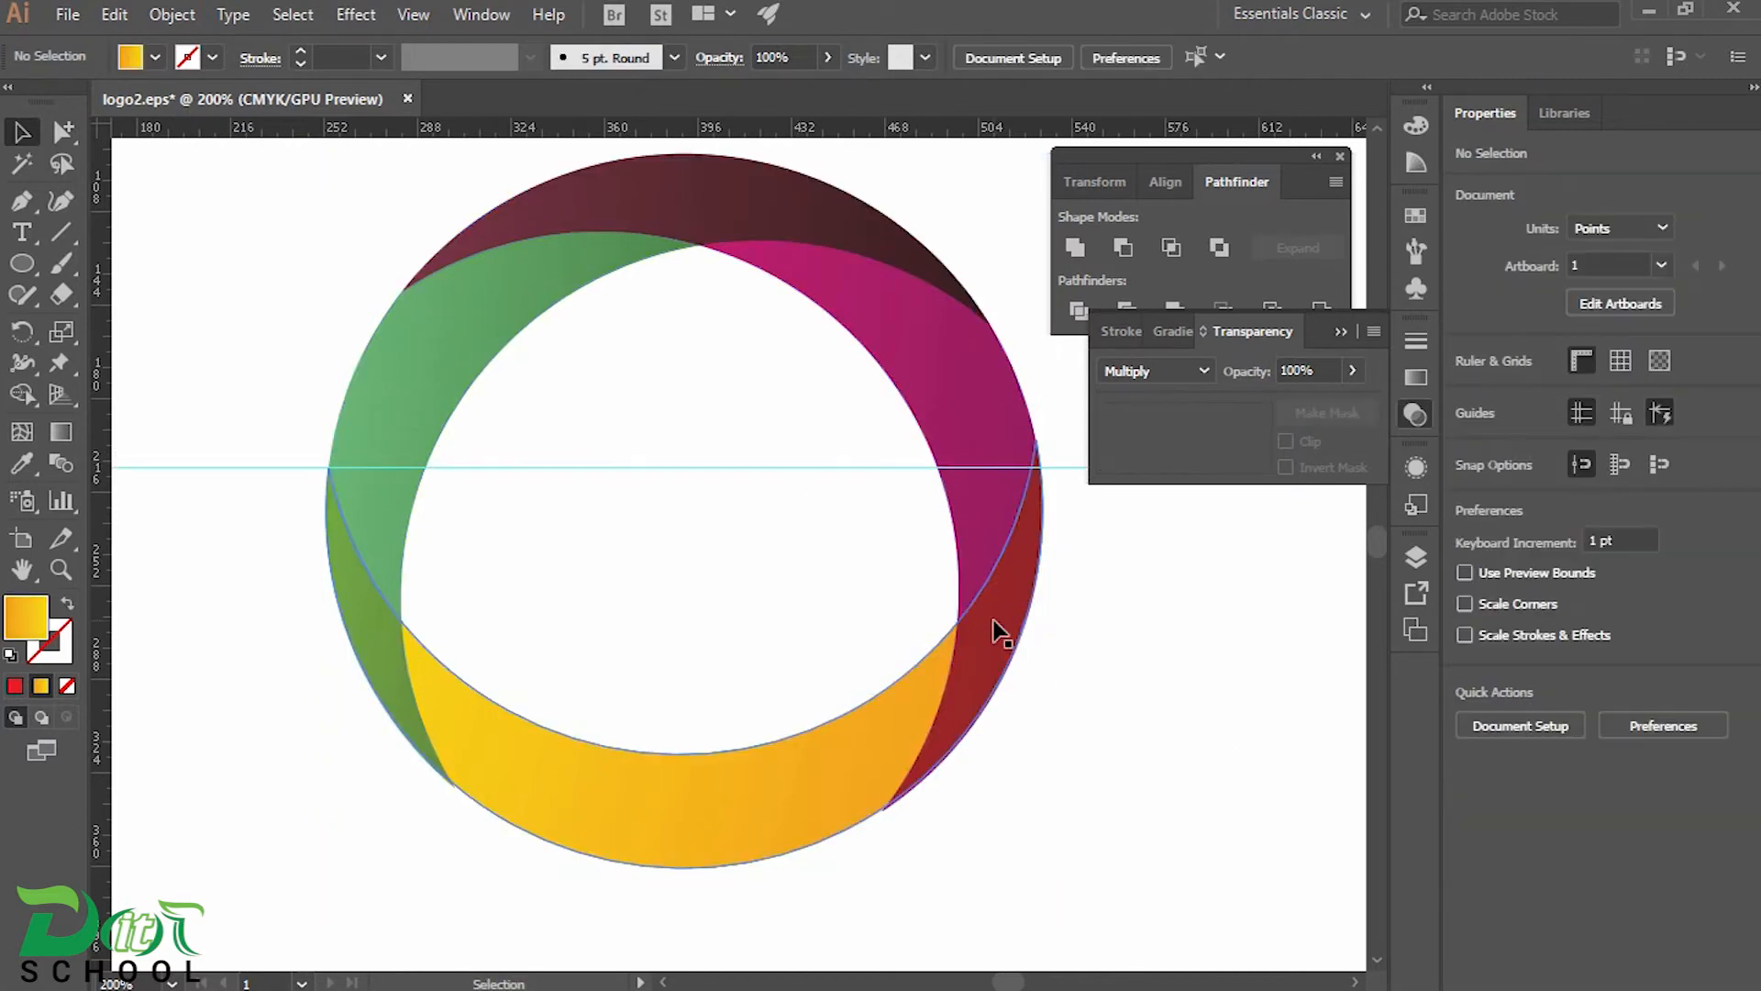
Rotate and shift the orange-yellow crescent until both its tips are level with the horizontal guide
click(994, 626)
drag(1167, 560, 1163, 582)
drag(754, 771, 759, 771)
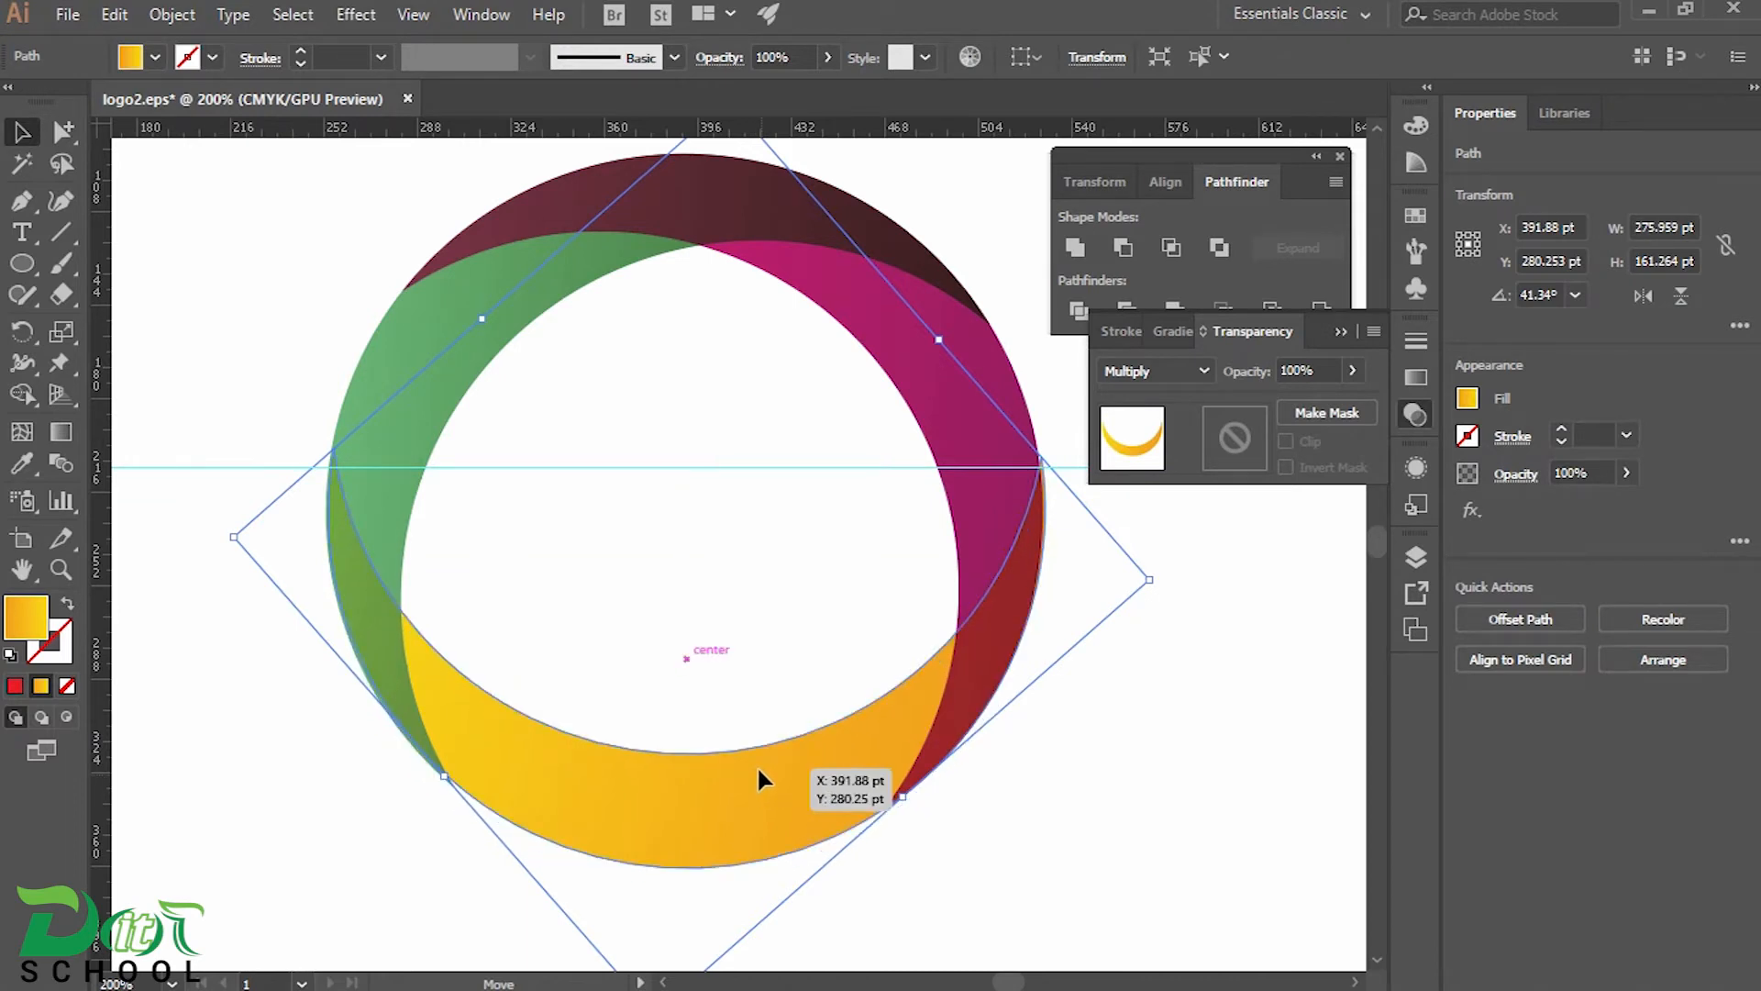
click(1143, 784)
scroll(1027, 714, up, 1)
drag(991, 628, 940, 744)
click(963, 724)
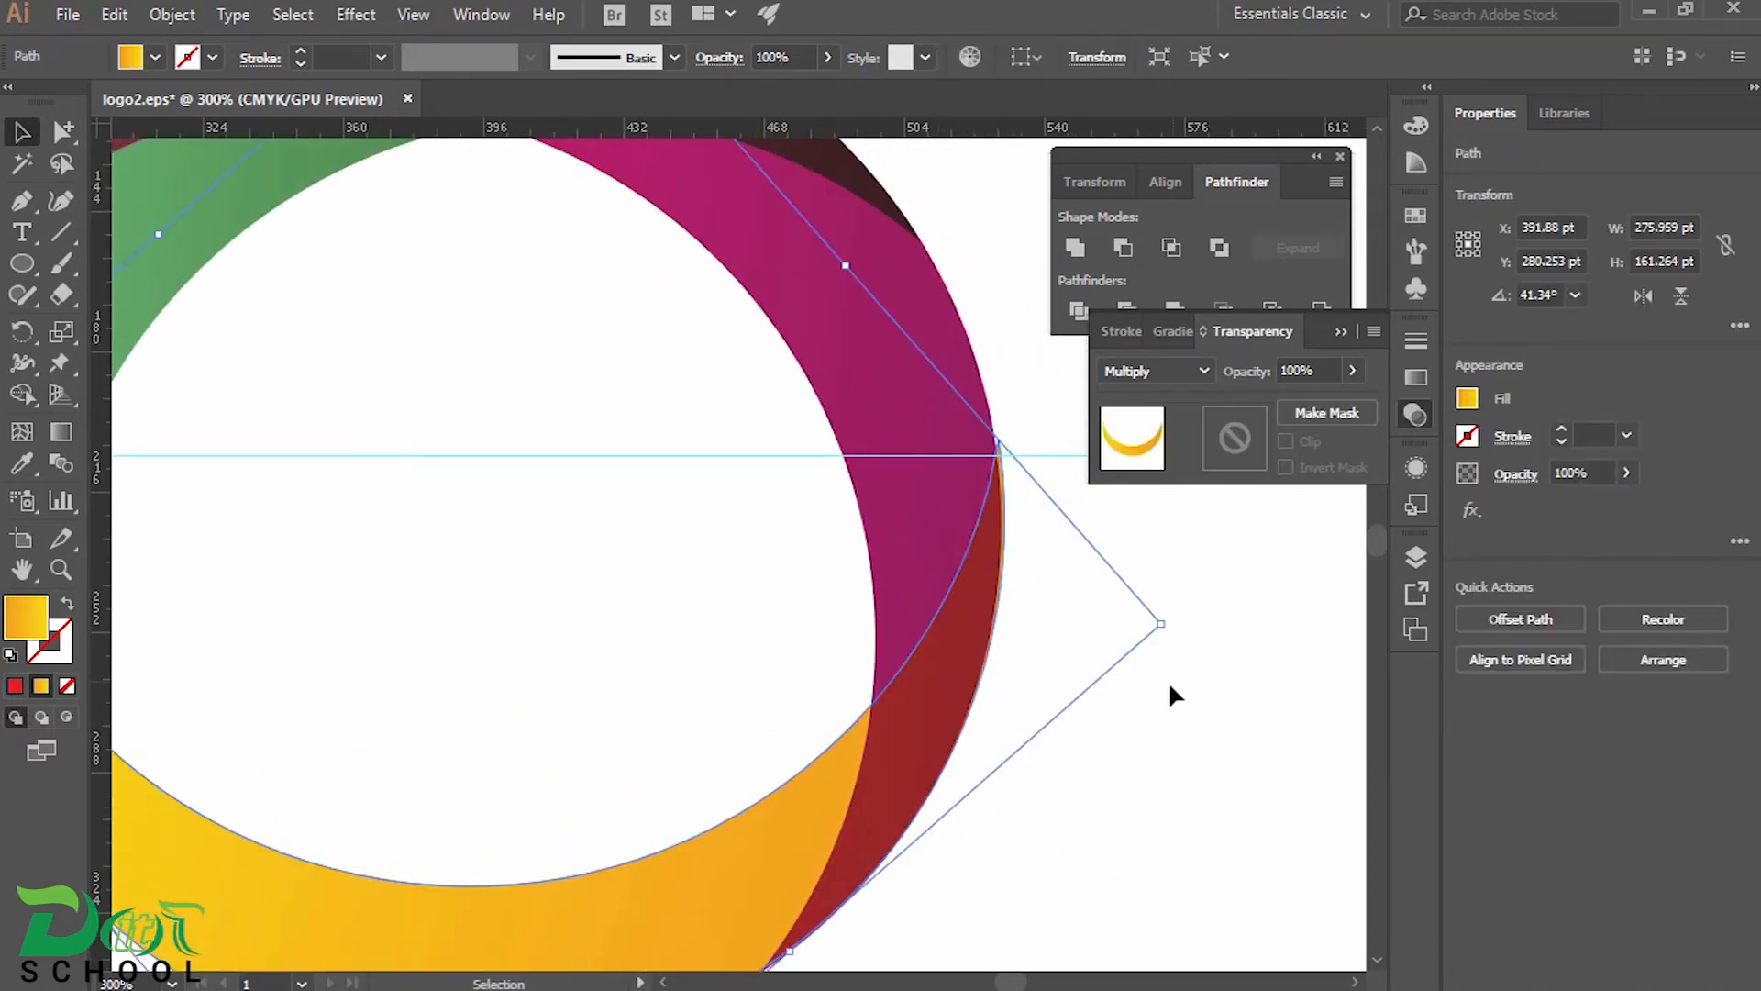
drag(1175, 636, 1181, 601)
drag(804, 725, 1062, 621)
scroll(796, 684, down, 1)
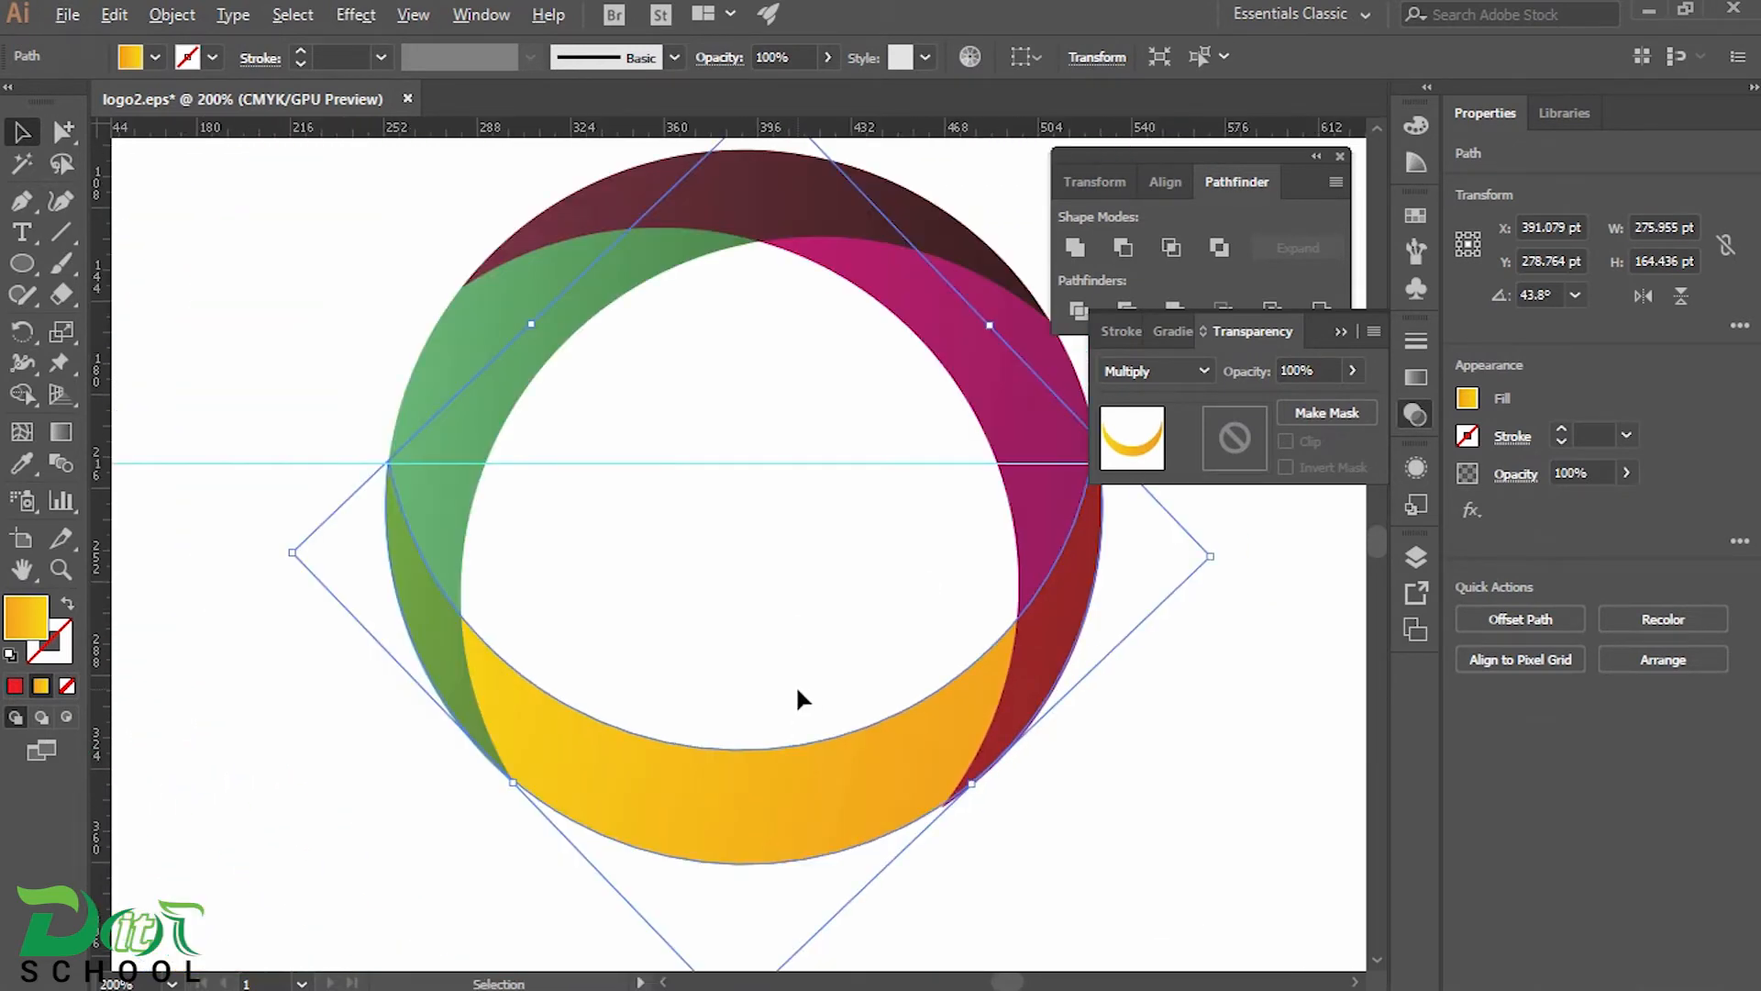
drag(908, 654, 822, 676)
click(846, 516)
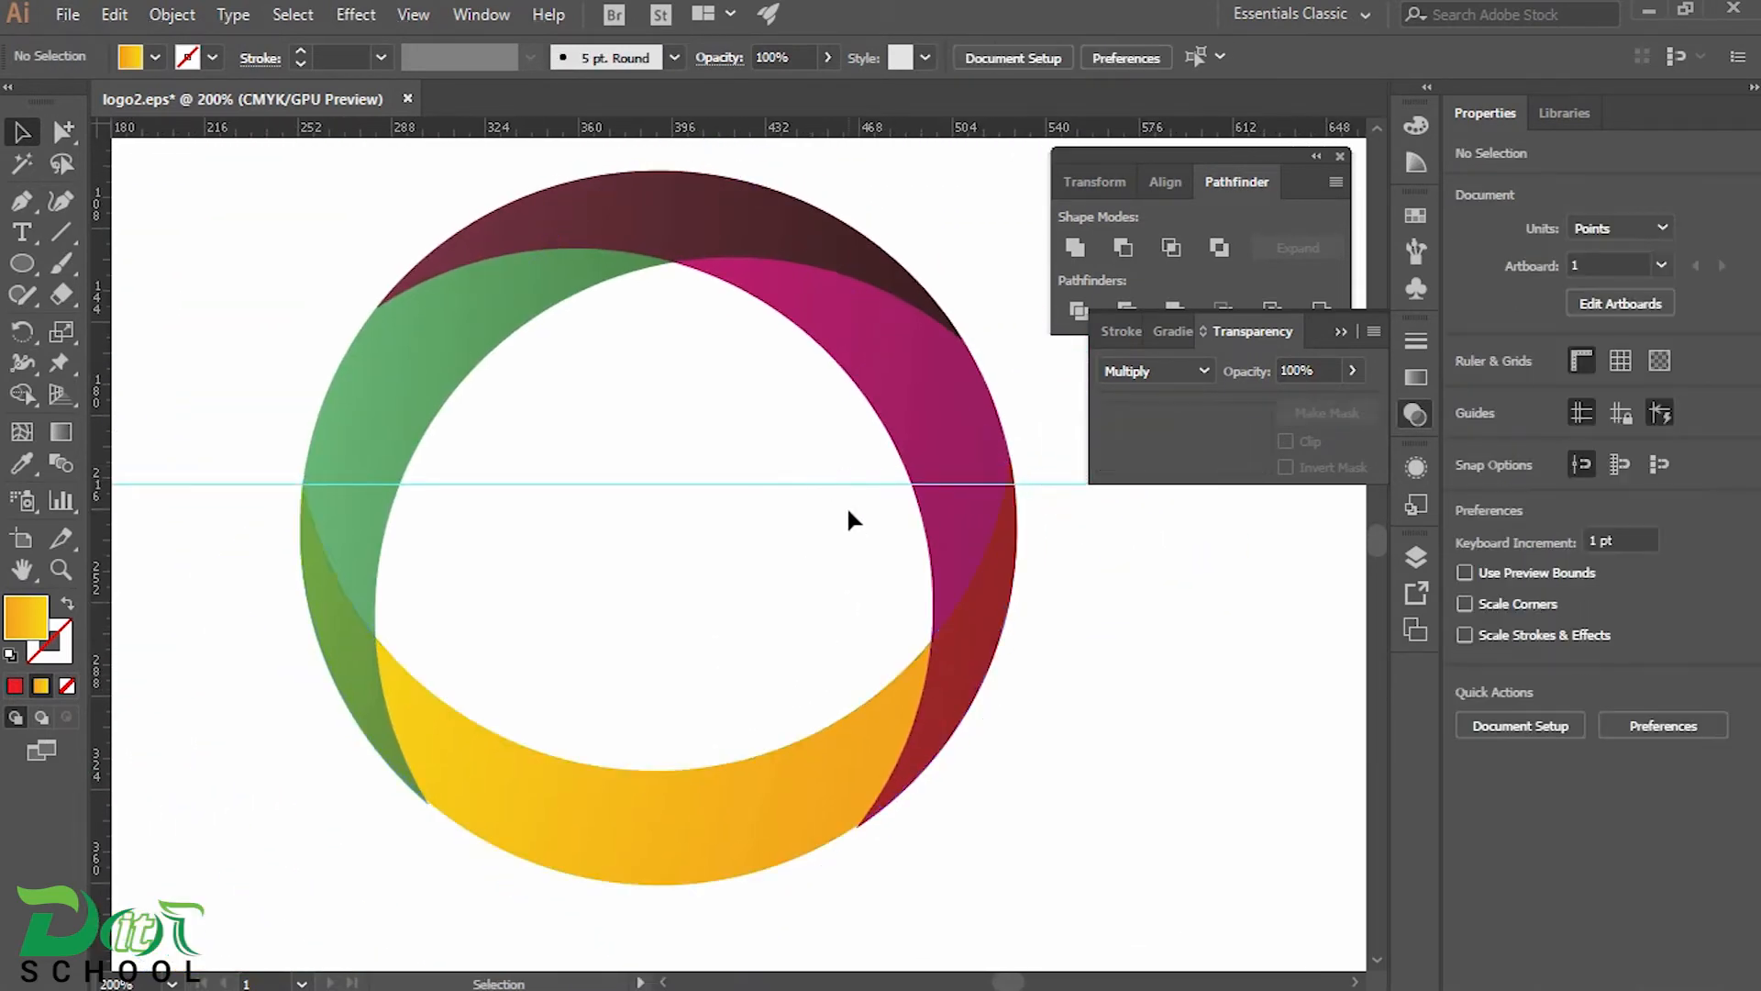
Unlock the guides and delete the horizontal guide across the ring
right_click(840, 481)
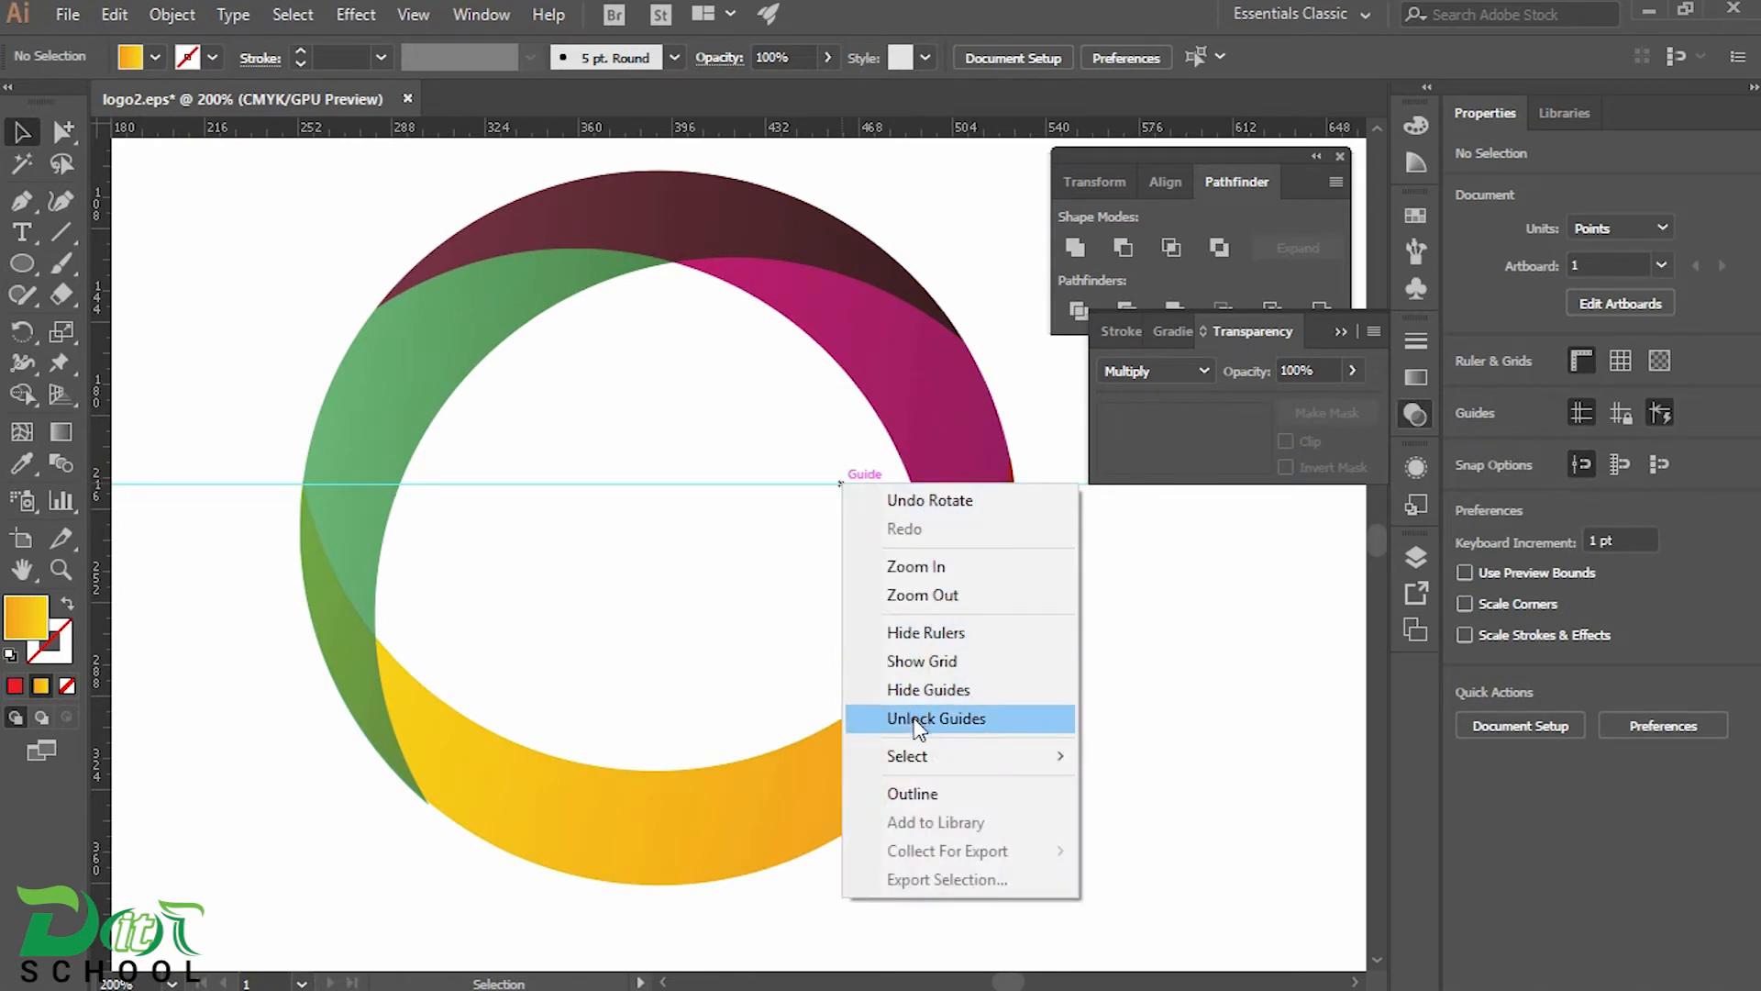
click(918, 720)
click(831, 479)
key(Delete)
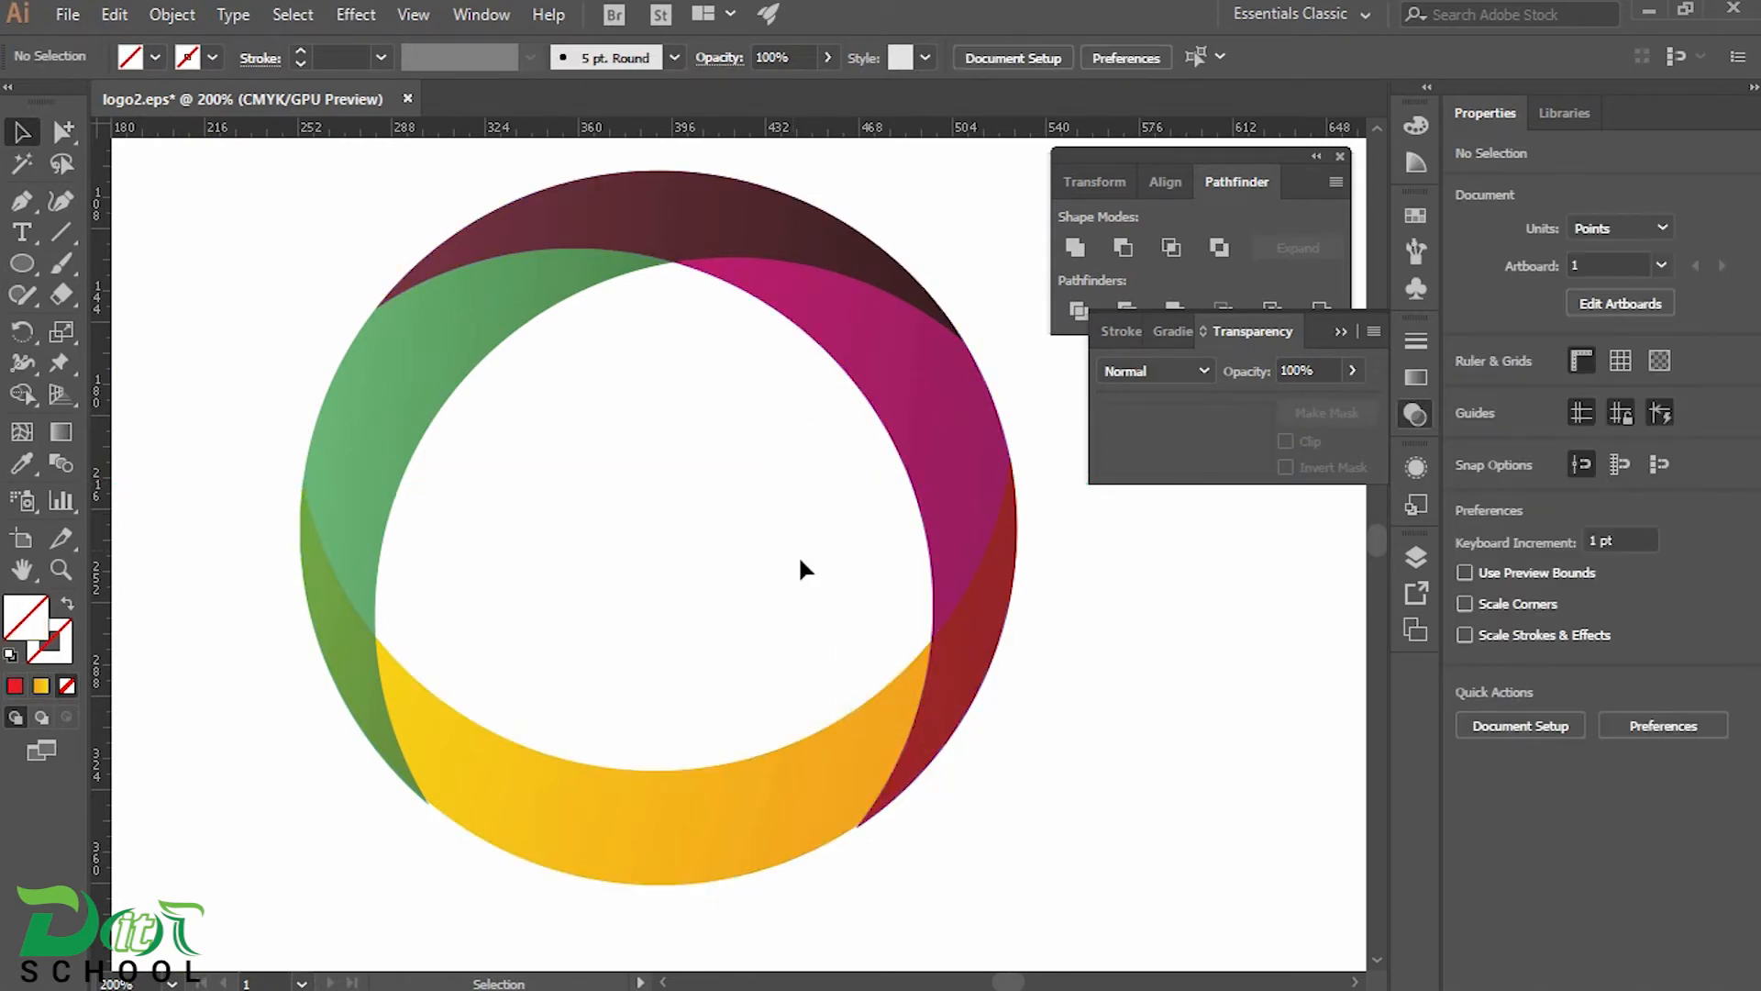
Group the three crescents into one object
drag(208, 244, 957, 804)
right_click(503, 259)
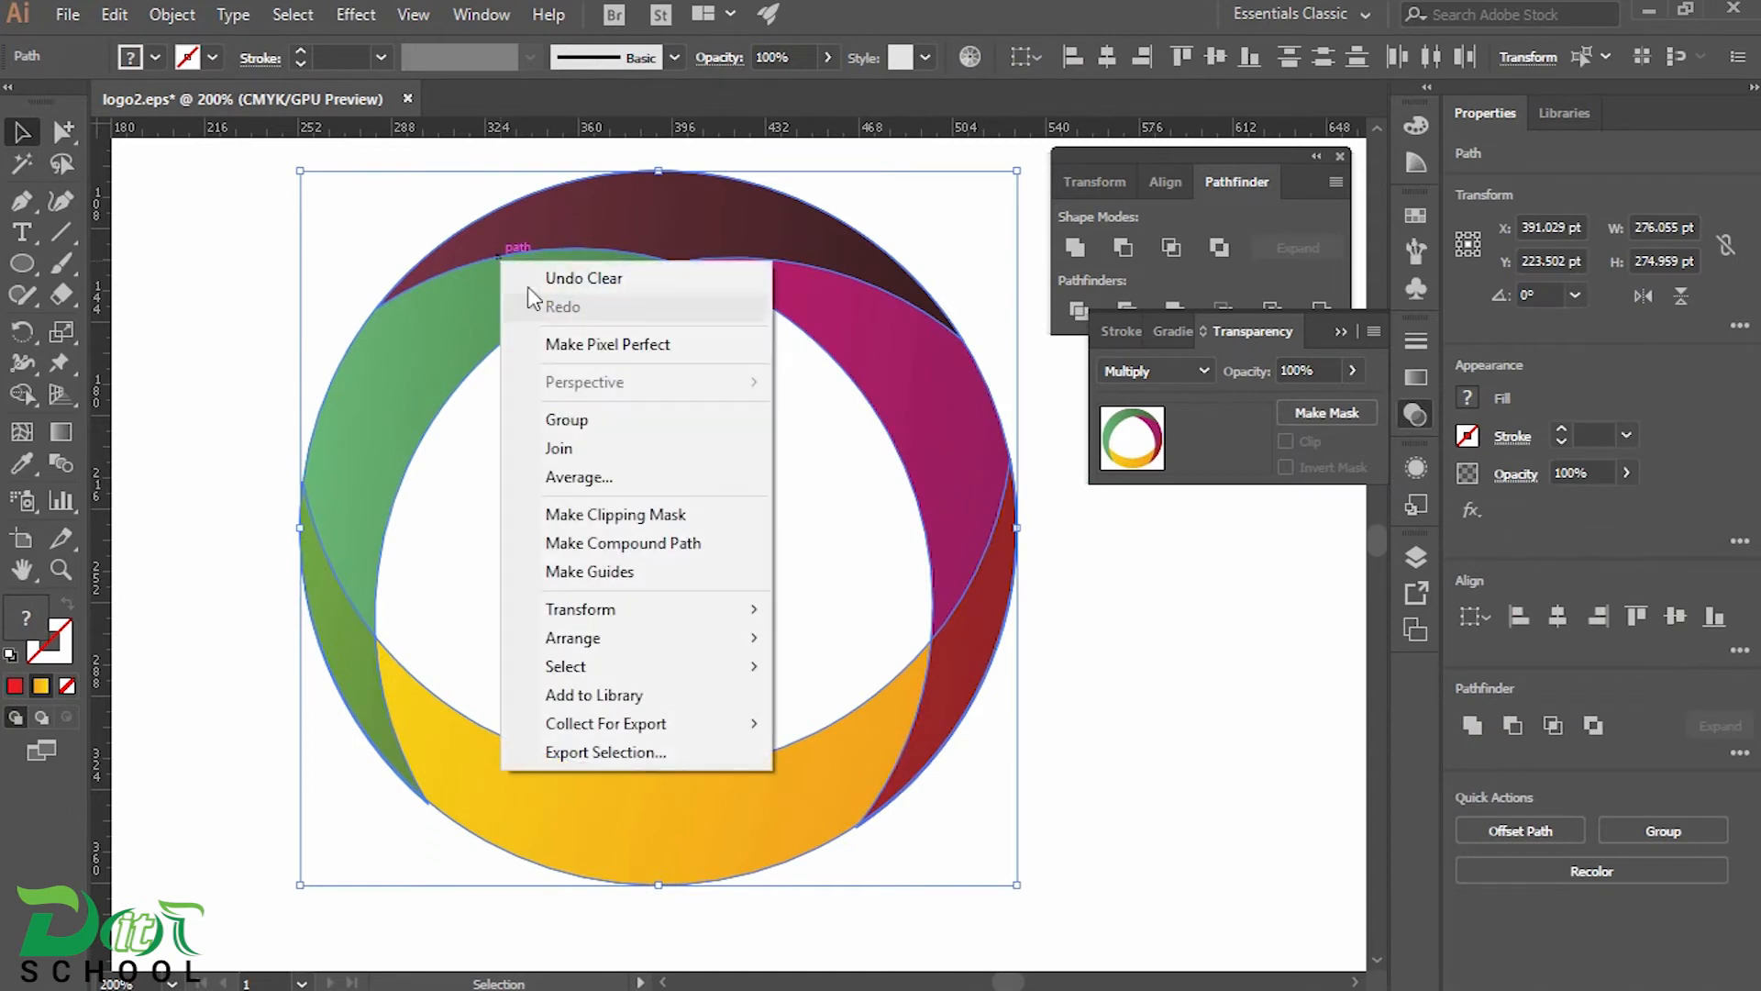
click(599, 427)
click(996, 676)
Scale the grouped ring down to about 180 pt wide and move it higher on the artboard
scroll(927, 641, down, 1)
drag(410, 291, 965, 513)
drag(994, 288, 902, 381)
drag(817, 459, 818, 355)
drag(706, 600, 733, 542)
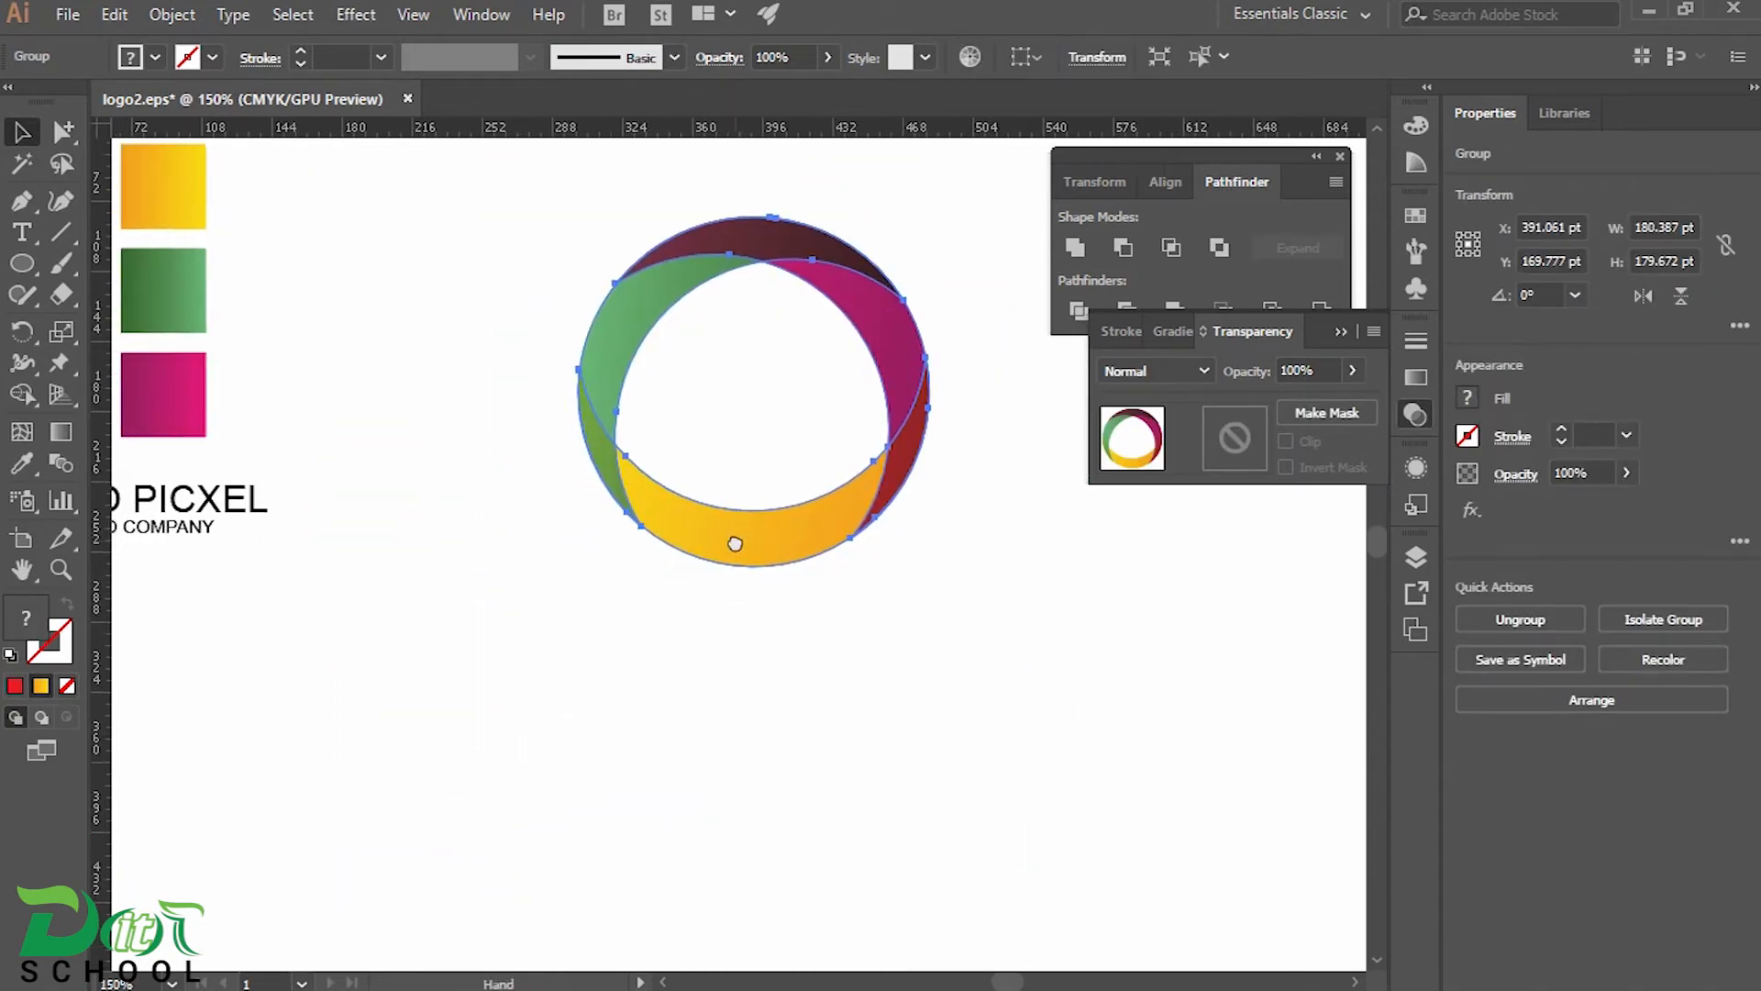
Move the ZERO PICXEL text below the ring and set its font size to 50 pt
drag(213, 503, 821, 640)
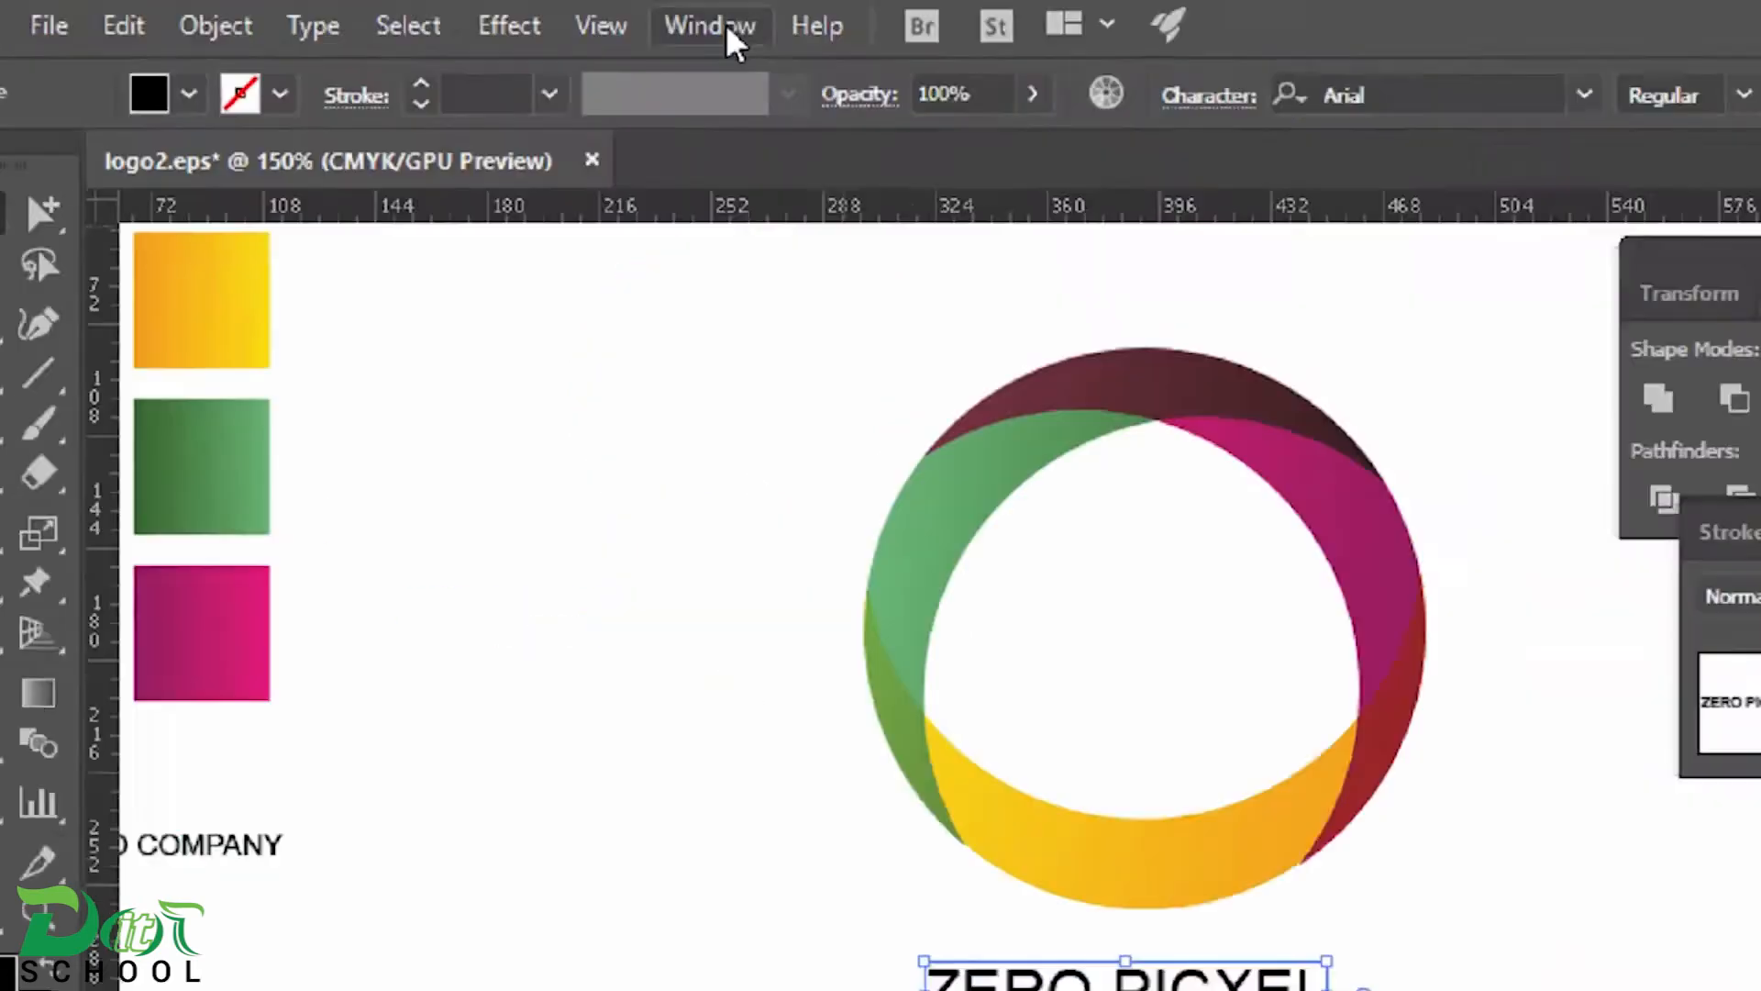
click(481, 14)
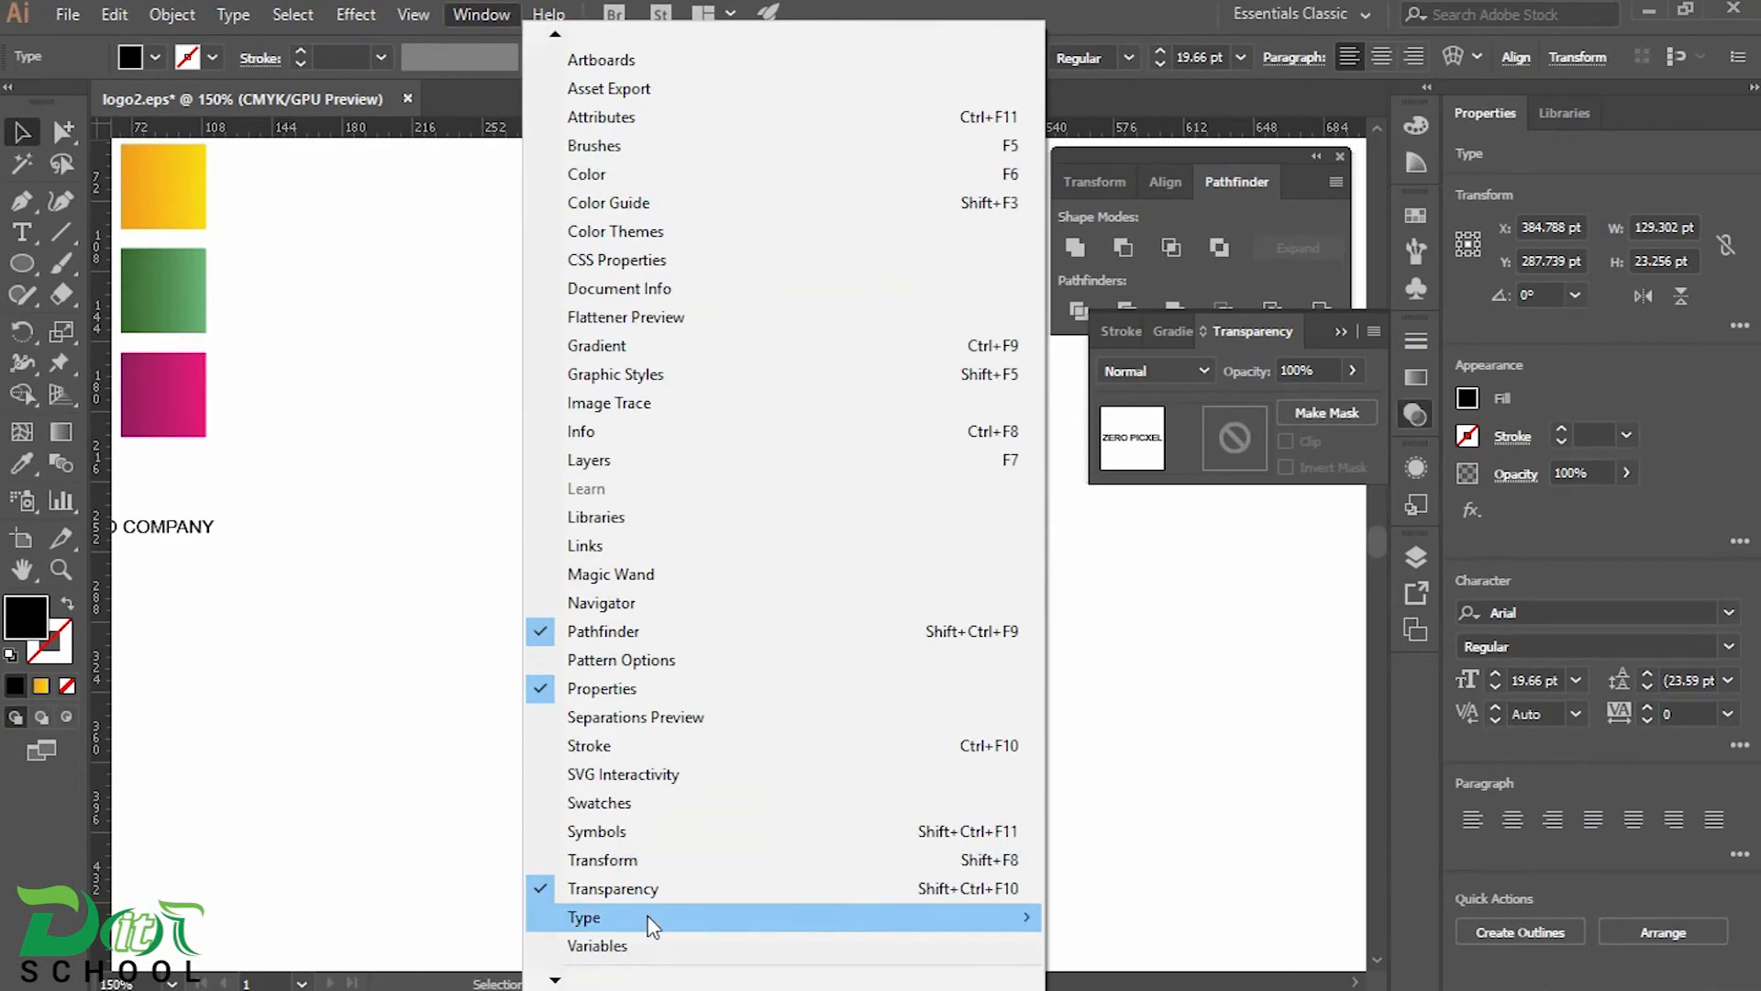
mouse_move(652, 924)
click(1158, 750)
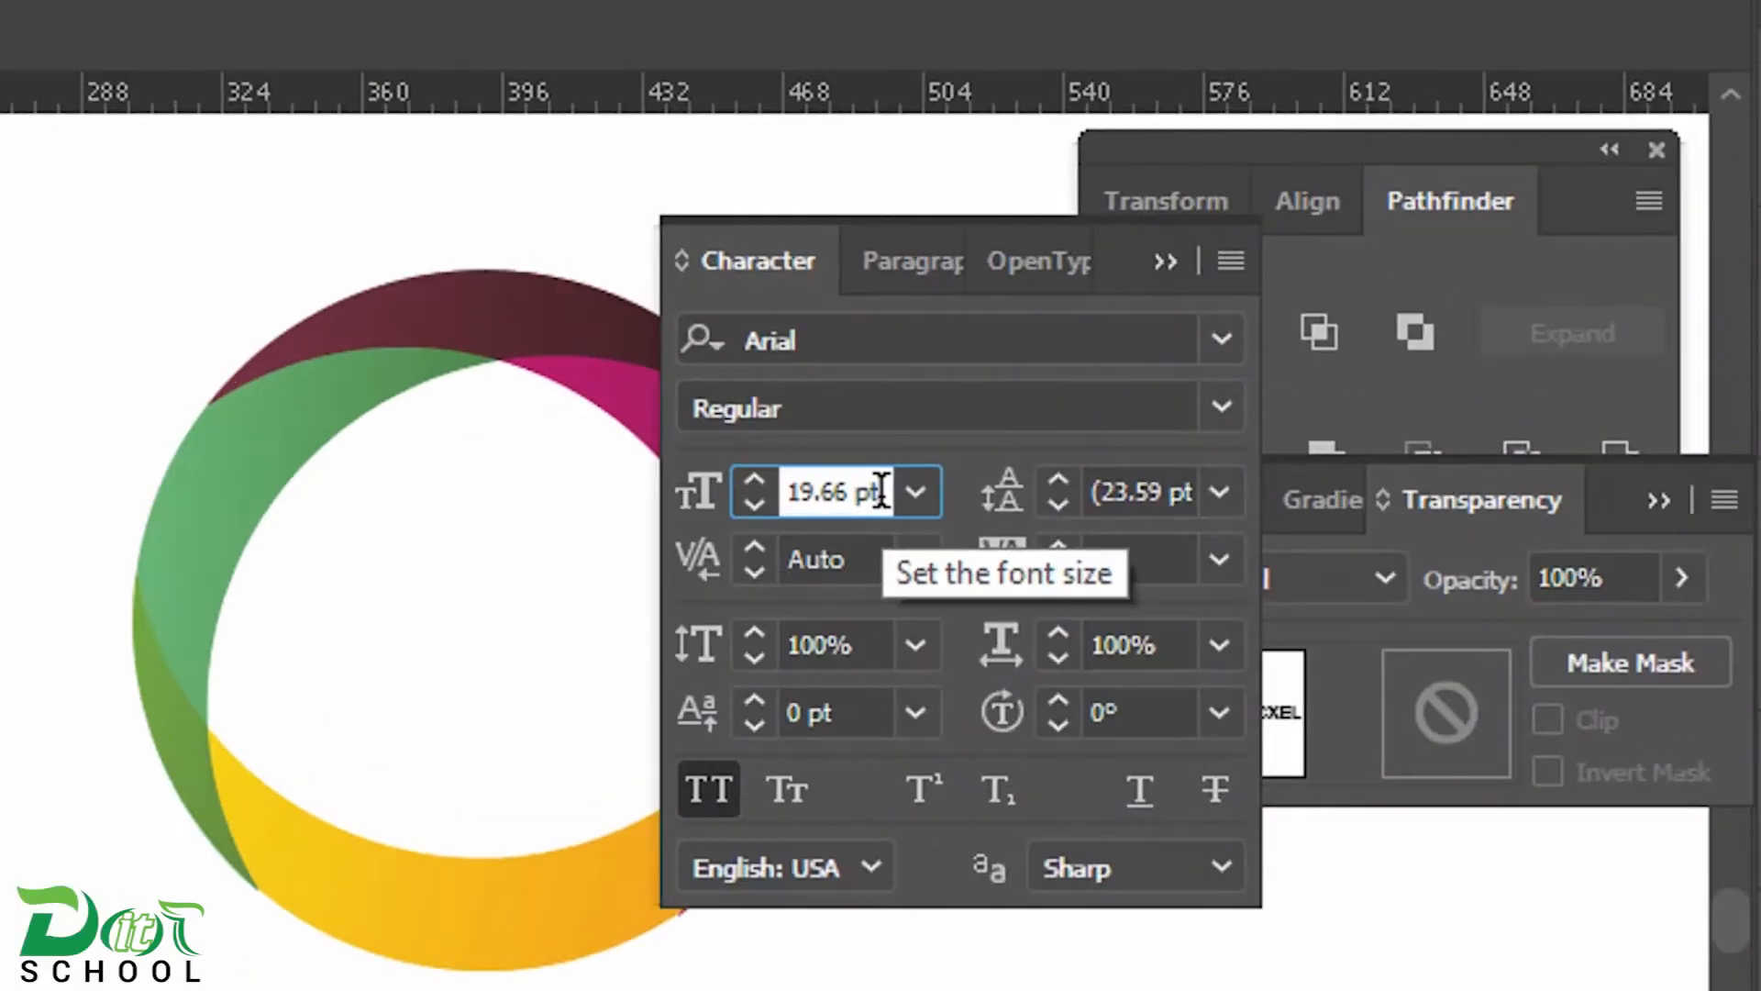
double_click(953, 326)
text(60)
key(Return)
double_click(817, 492)
text(50)
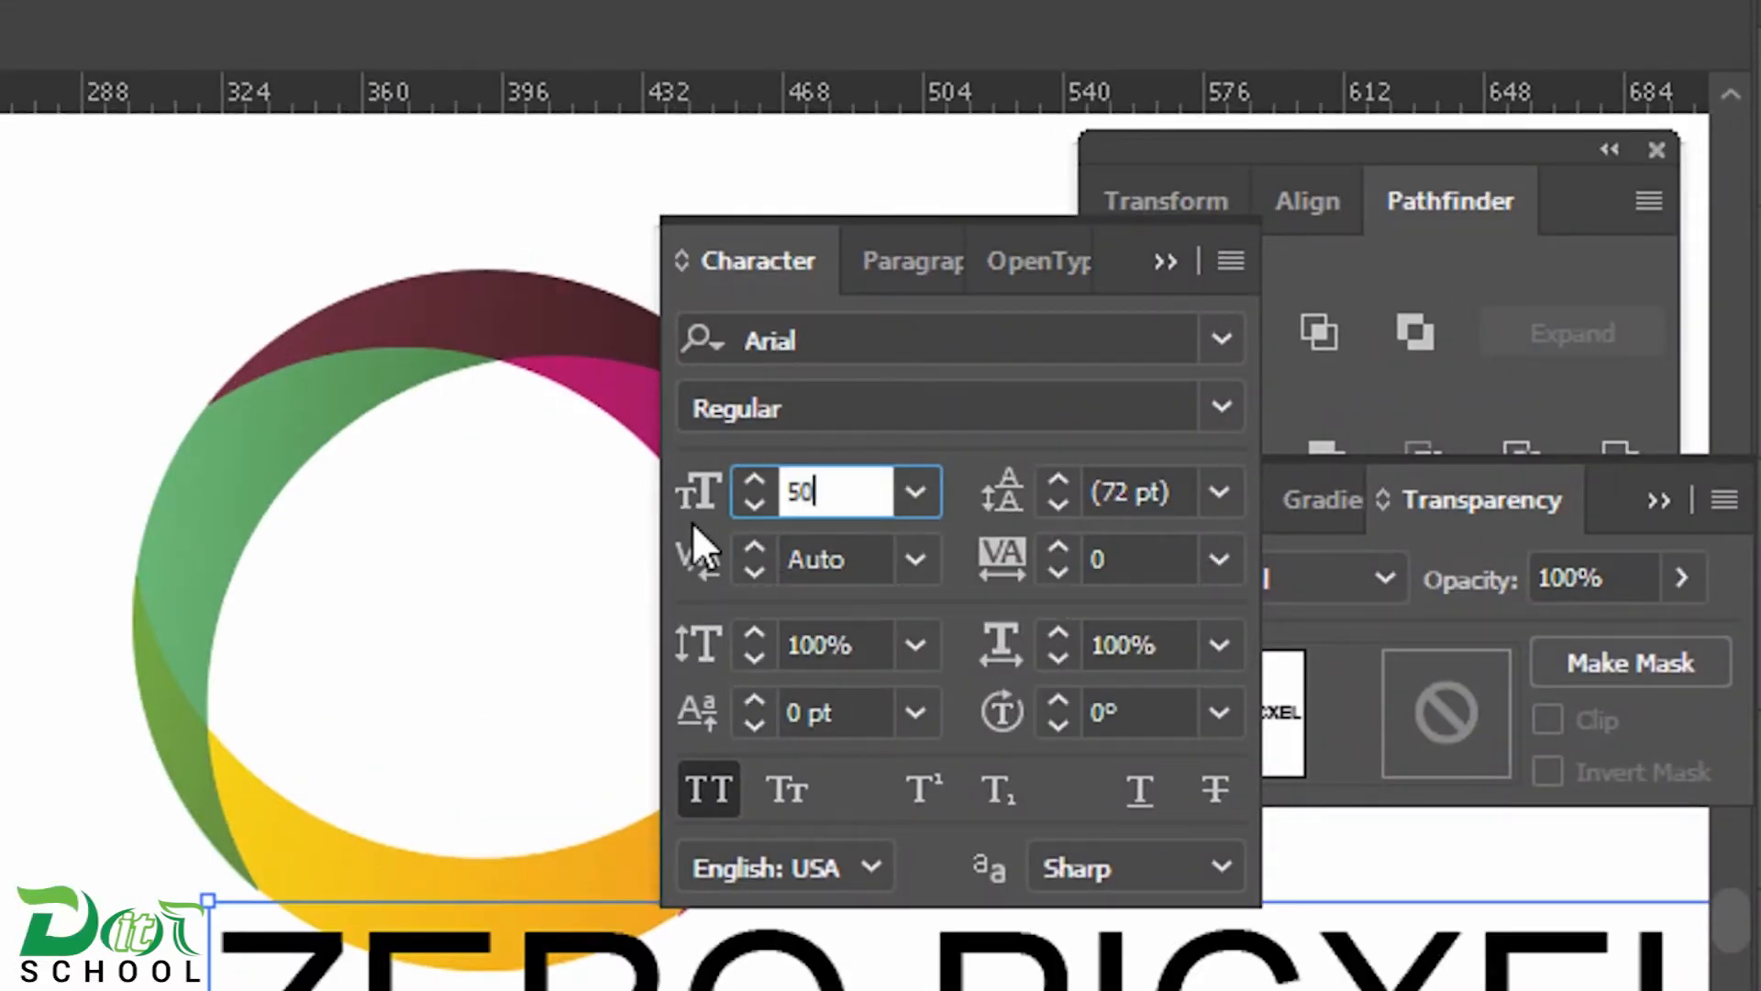
key(Return)
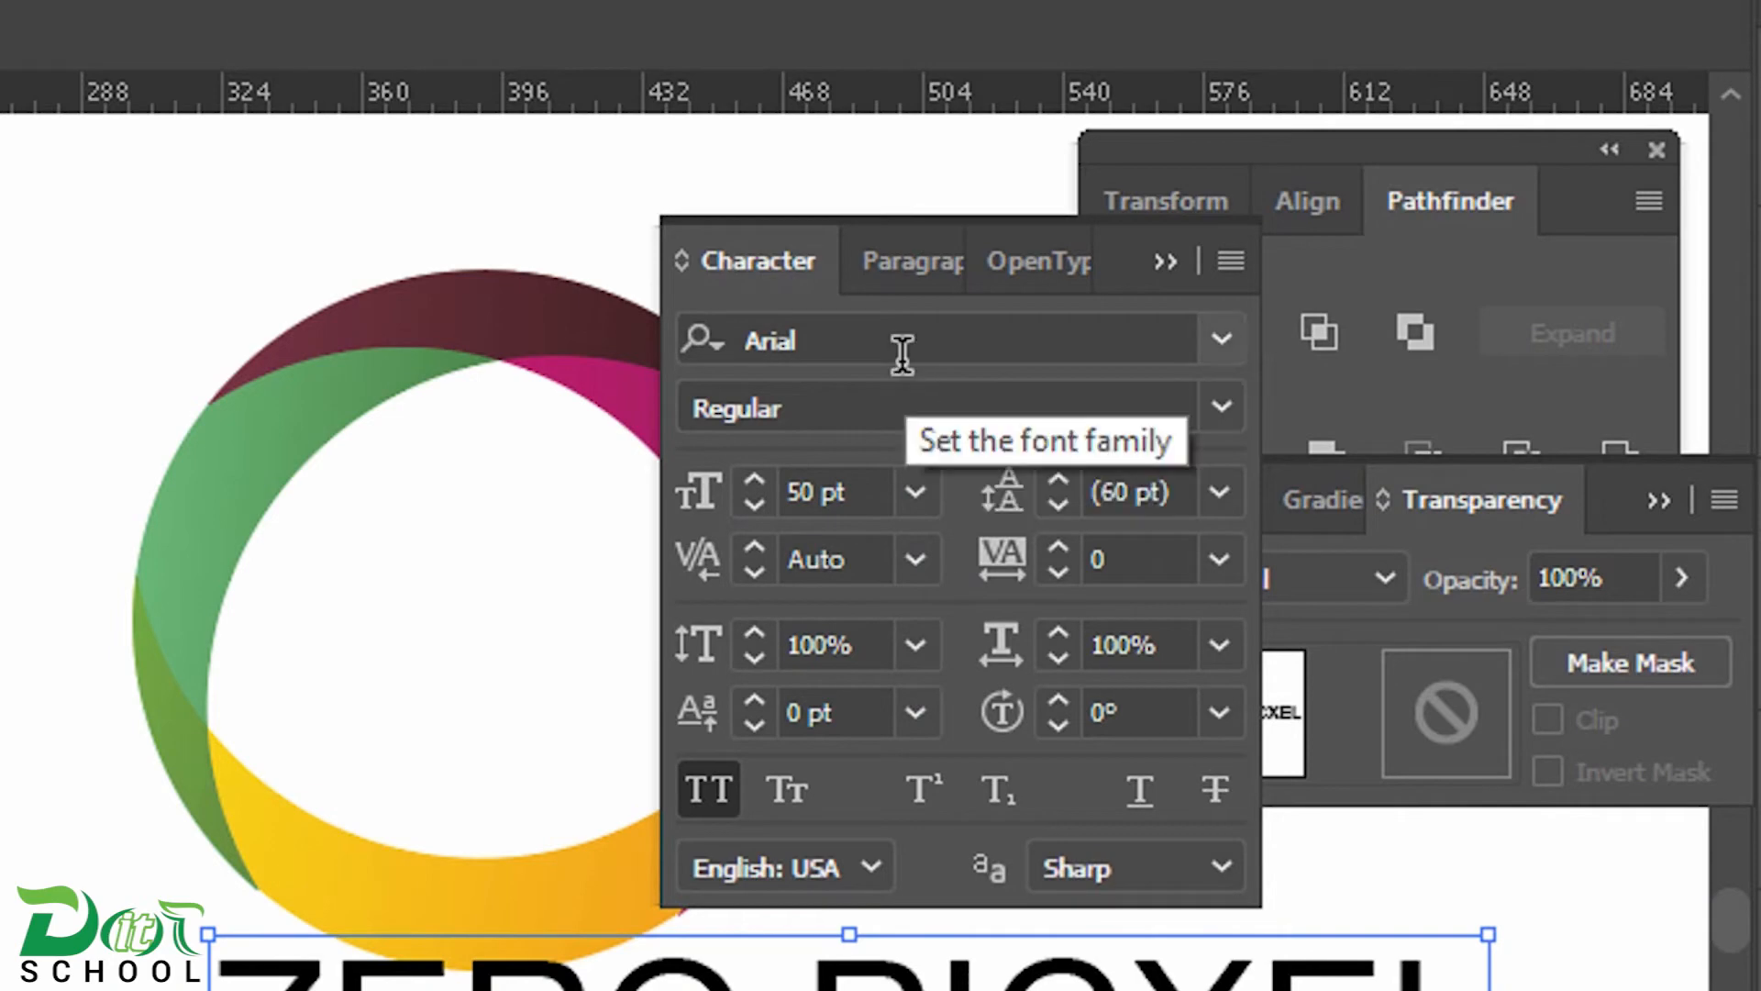
Change the ZERO PICXEL text's font to Nexa Bold and keep it in all caps
click(897, 341)
text(nex)
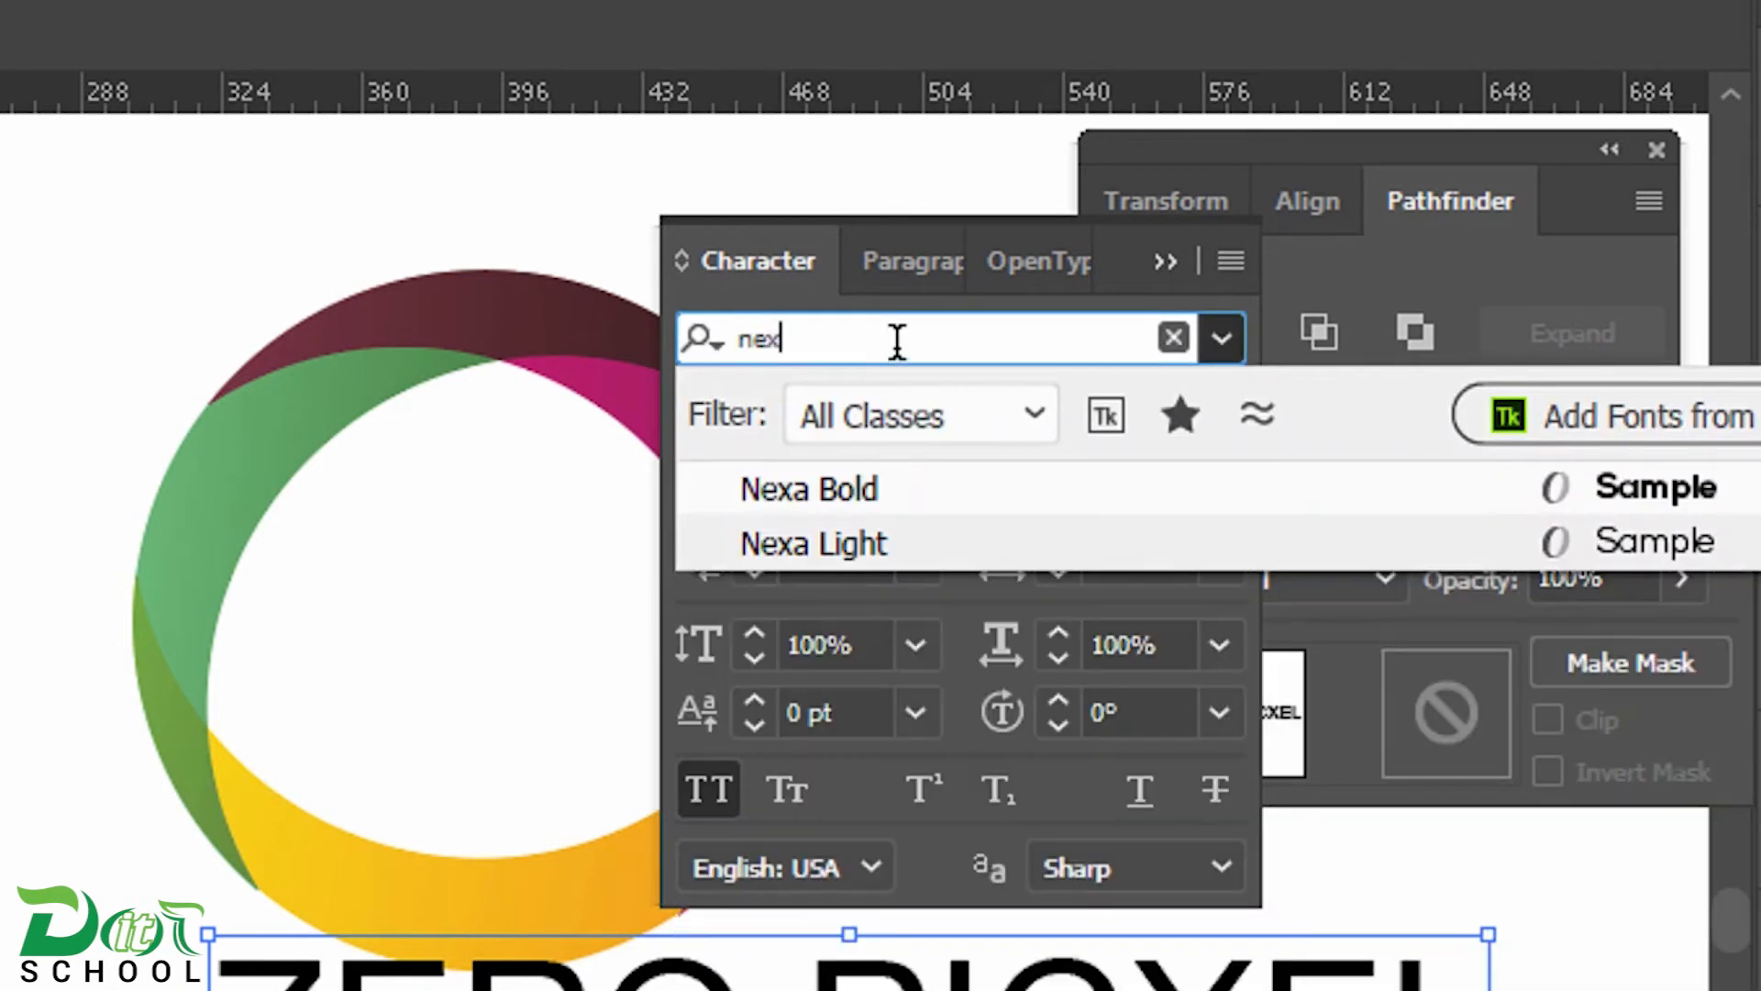
click(900, 488)
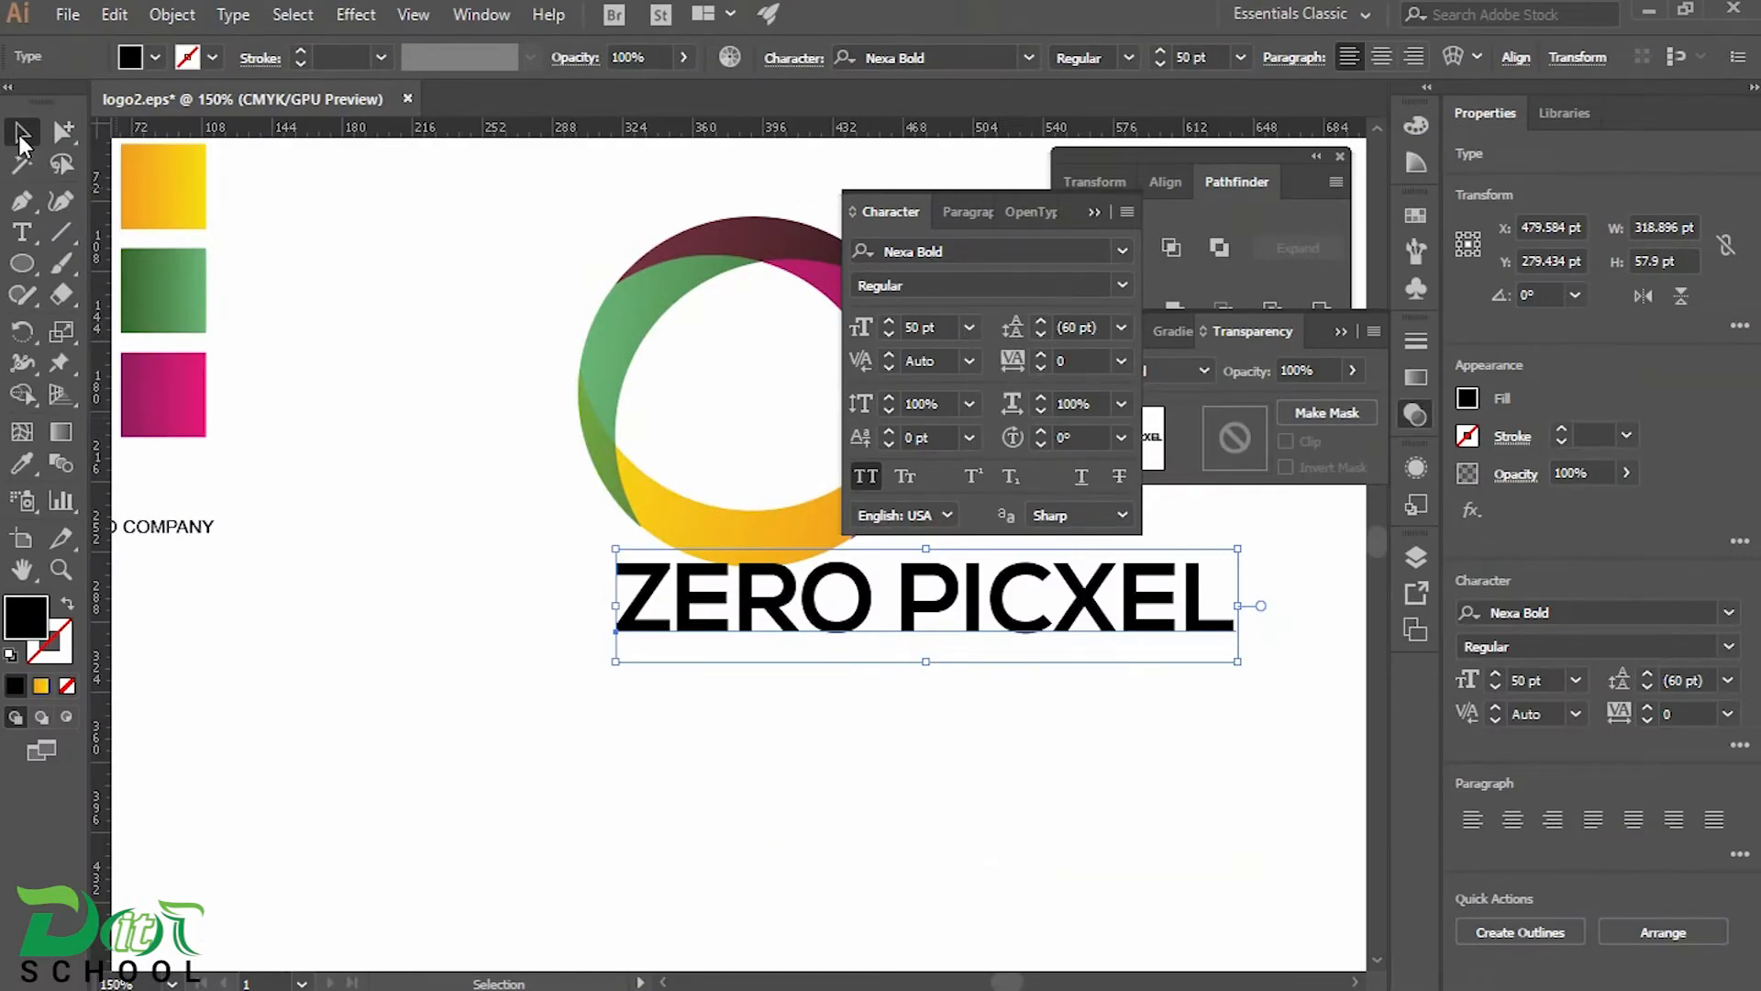
click(866, 478)
click(865, 478)
Shift the ZERO PICXEL text to centre it under the ring and set its font size to 45 pt
drag(882, 597, 744, 618)
click(864, 330)
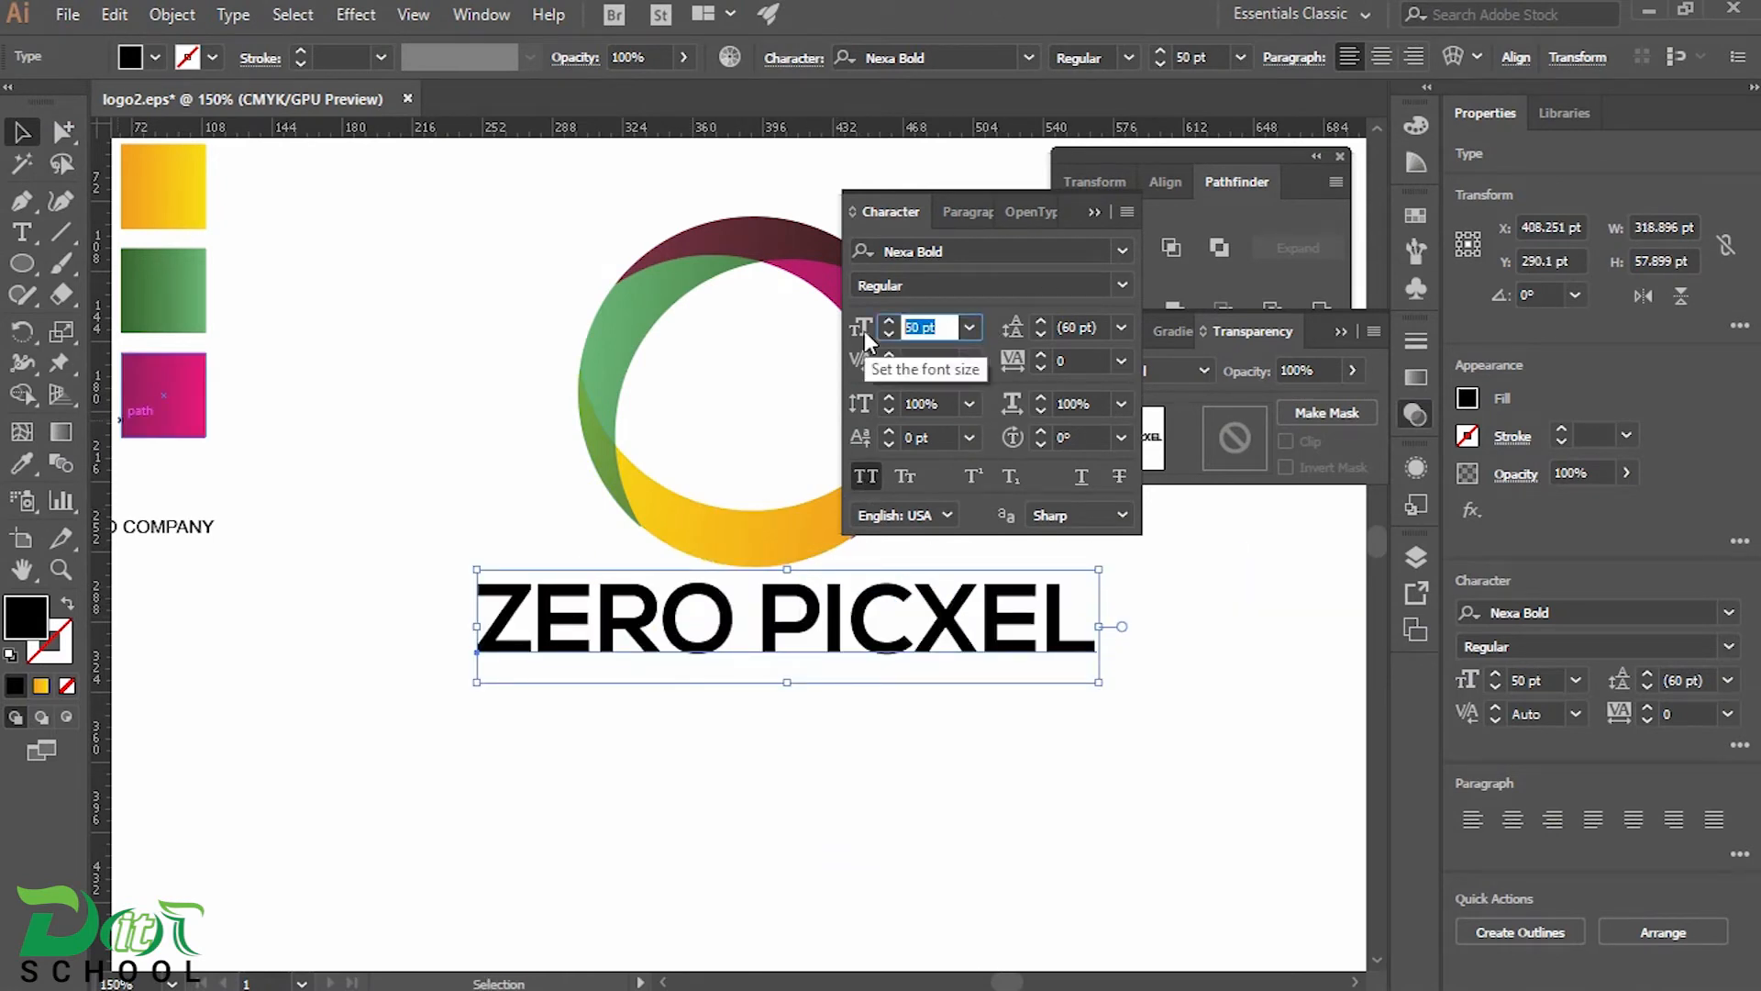
text(45)
key(Return)
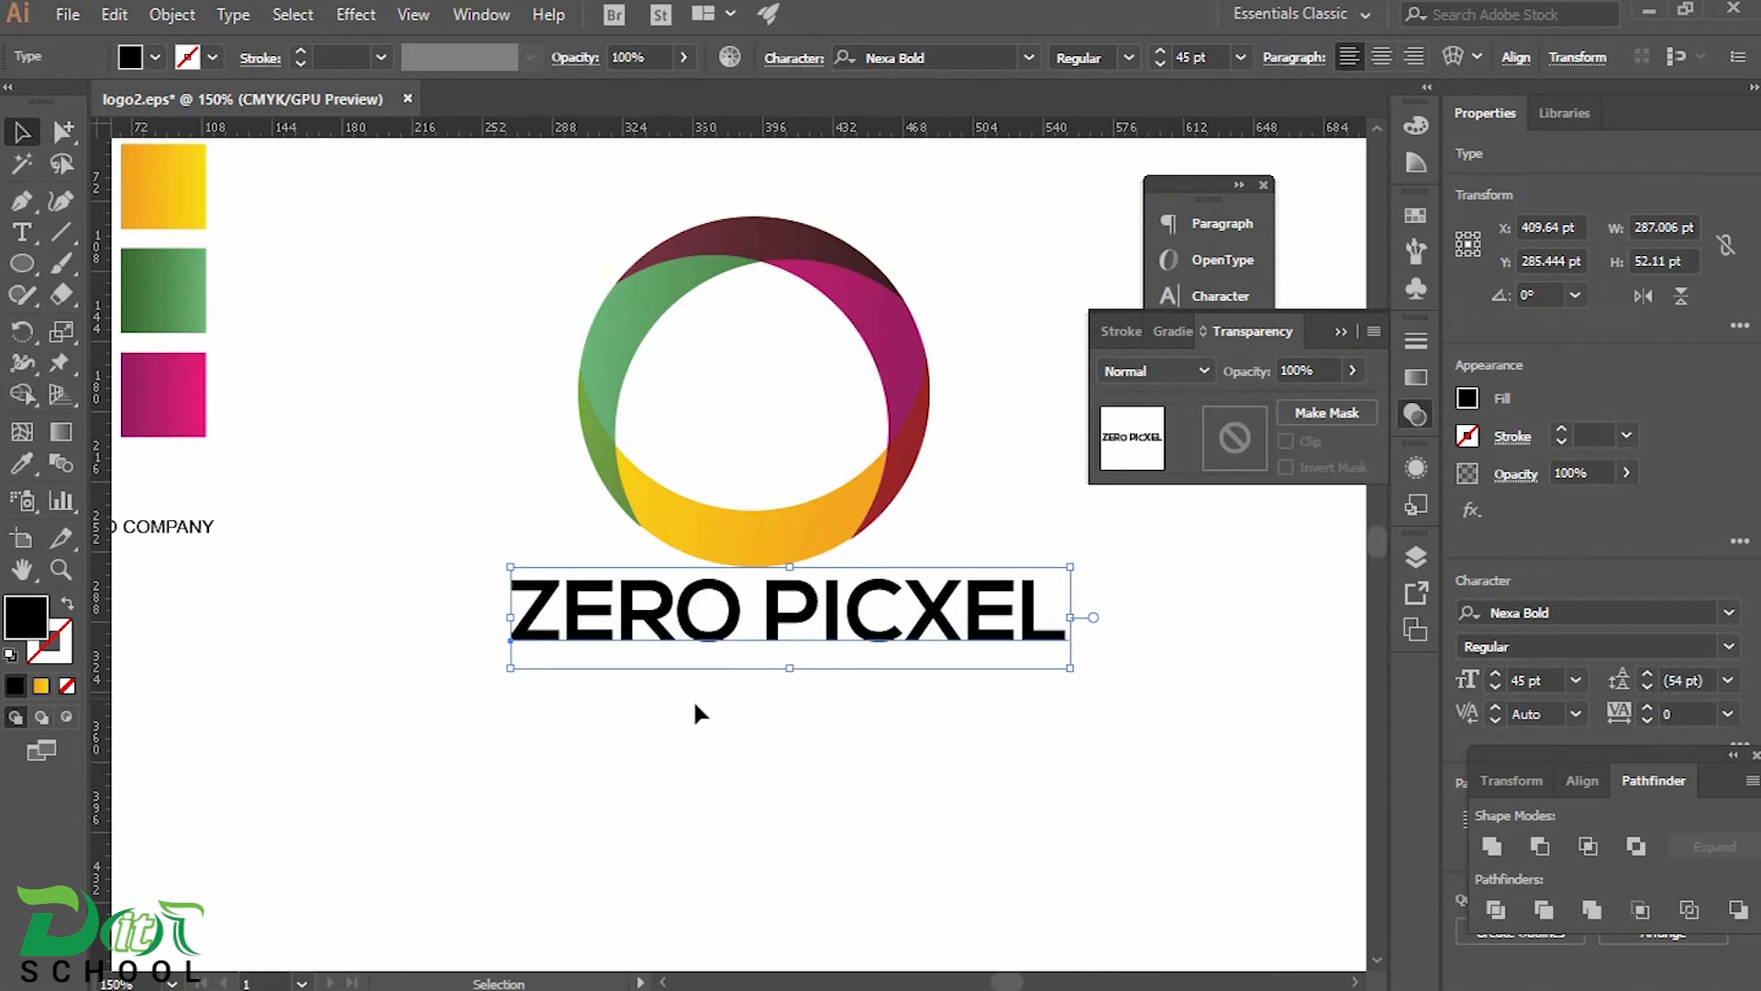
Place the LOGO COMPANY tagline centred below ZERO PICXEL and set its font size to 25 pt
click(168, 527)
drag(147, 517, 785, 688)
key(ctrl+z)
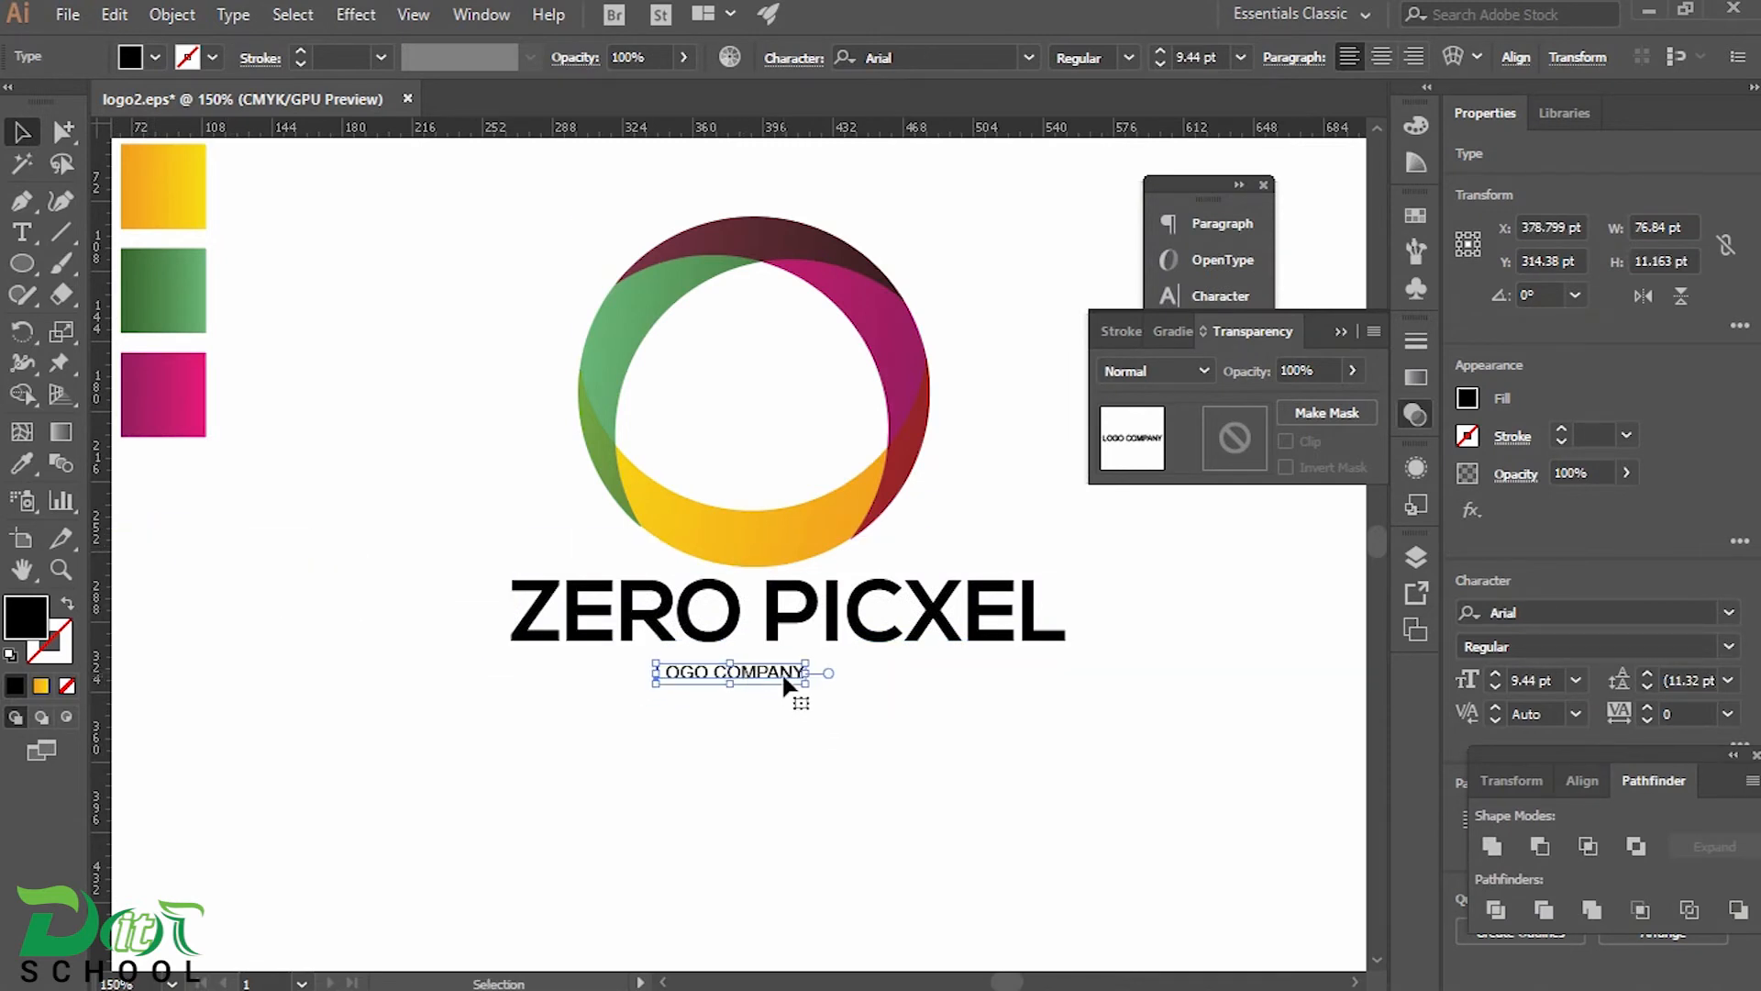
key(ctrl+t)
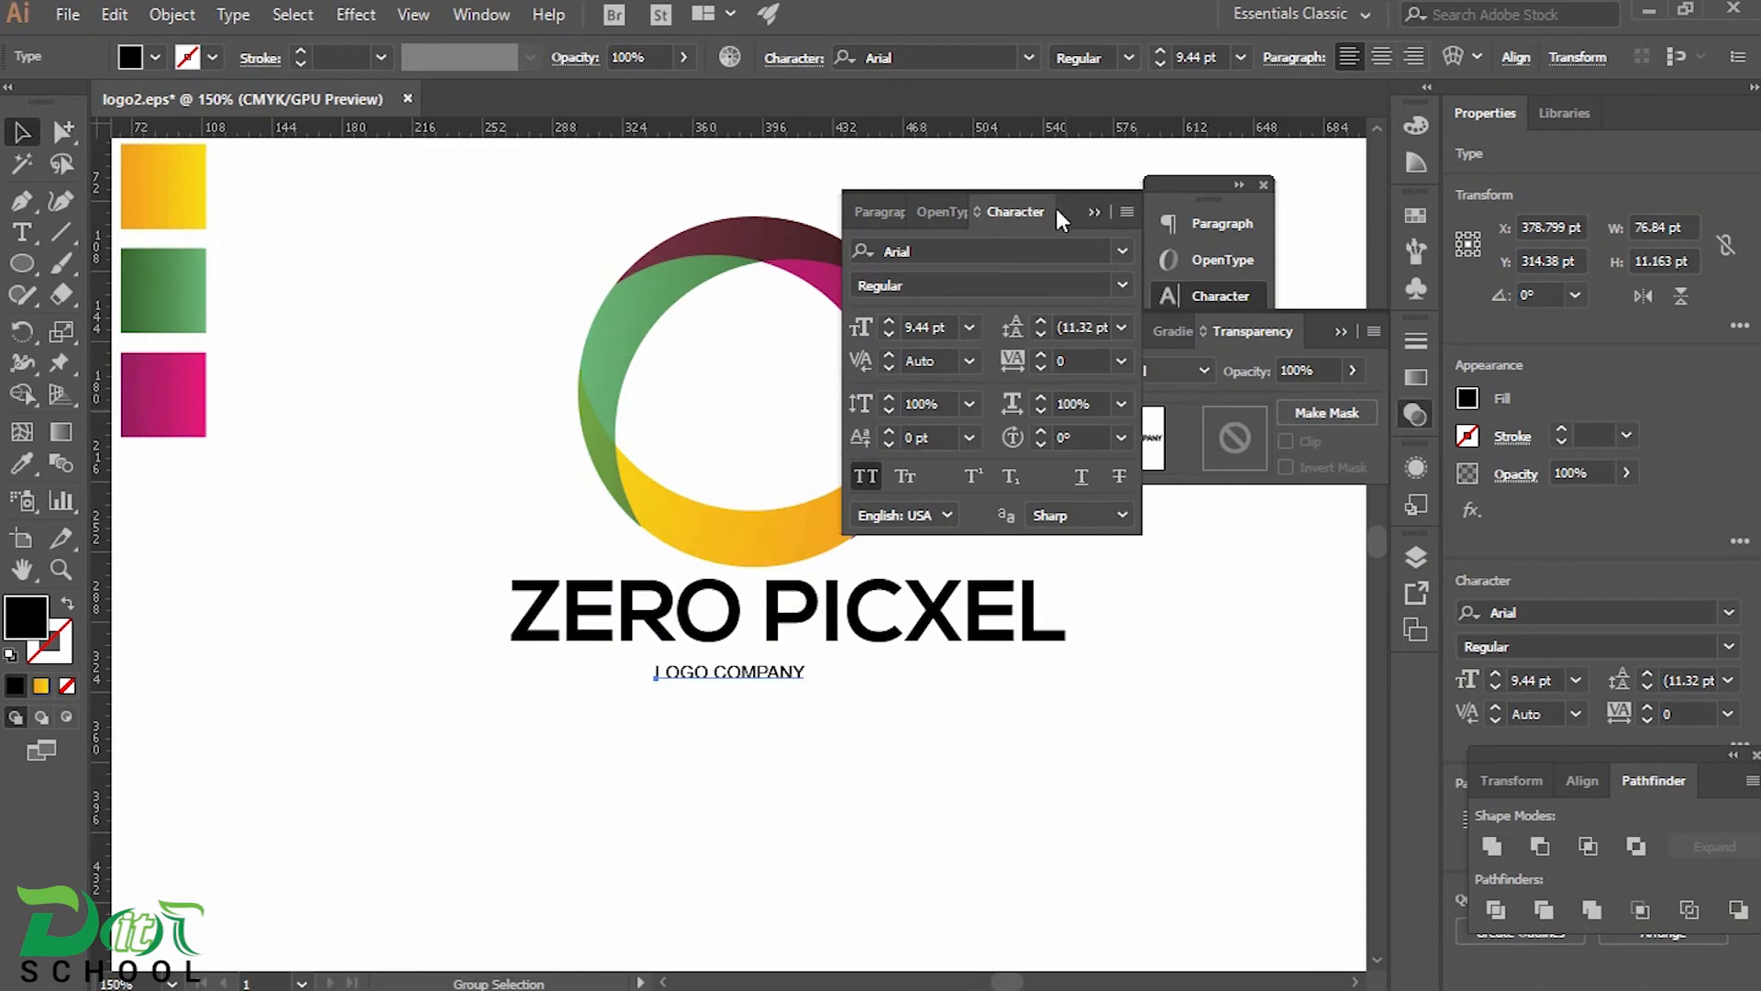
text(20)
key(Return)
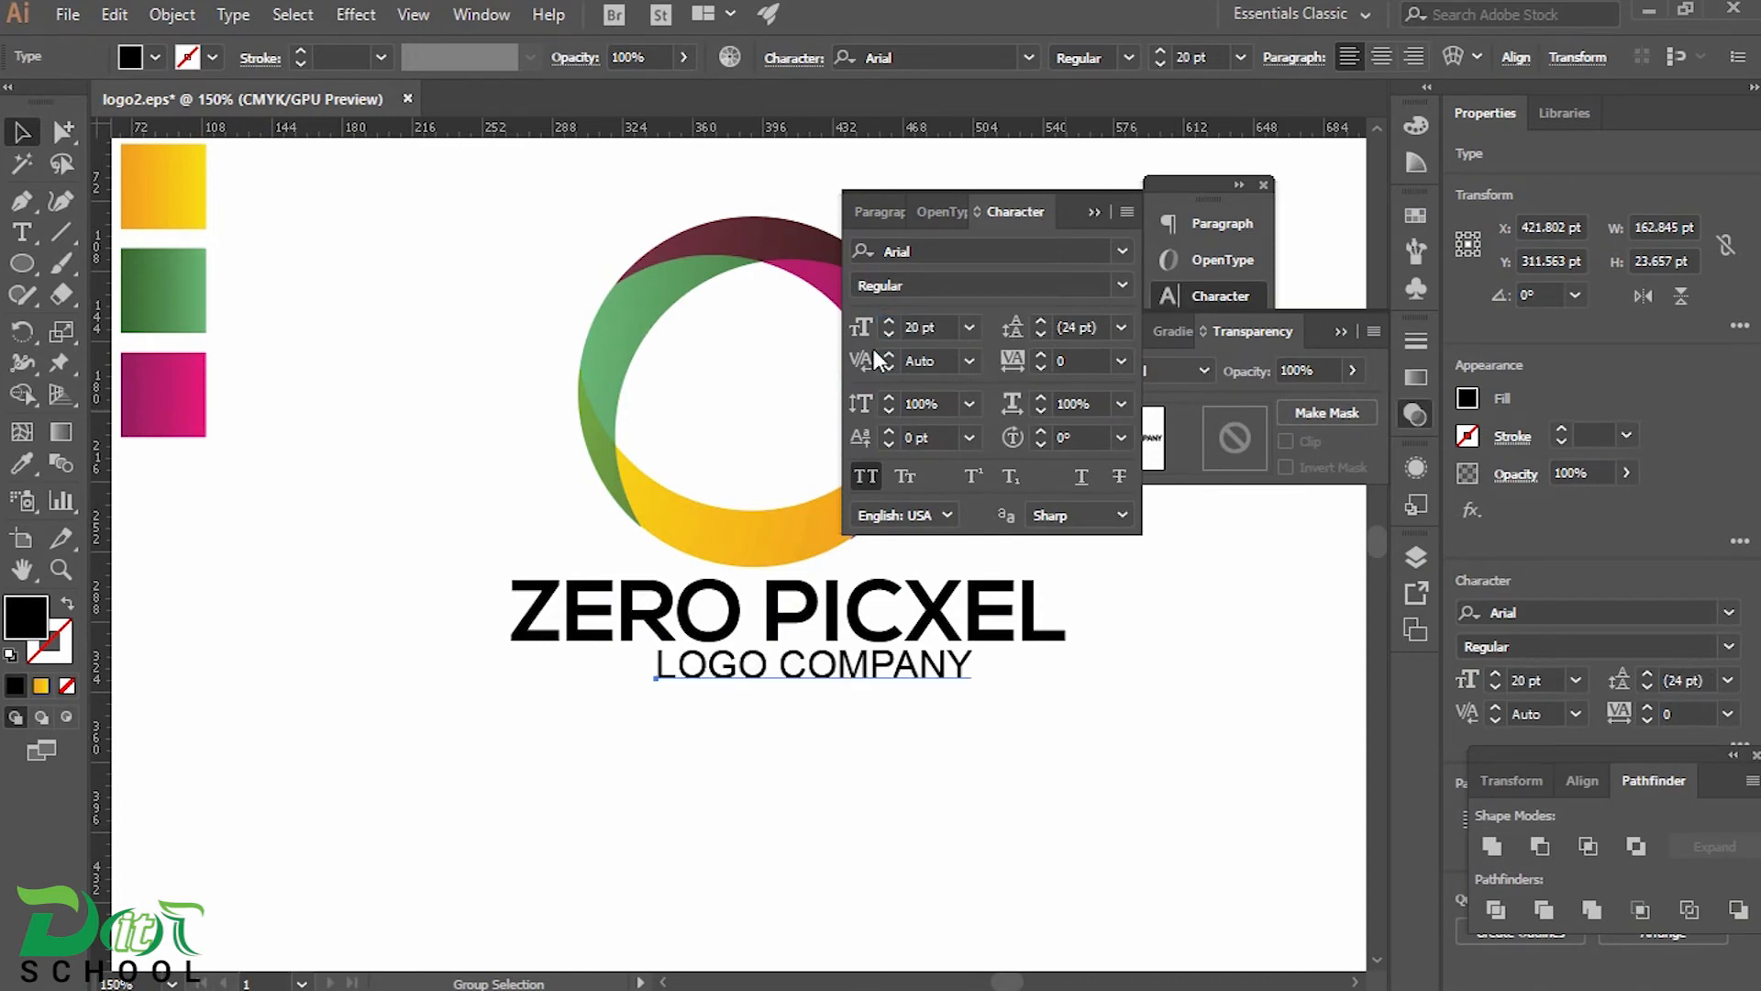
text(25)
key(Return)
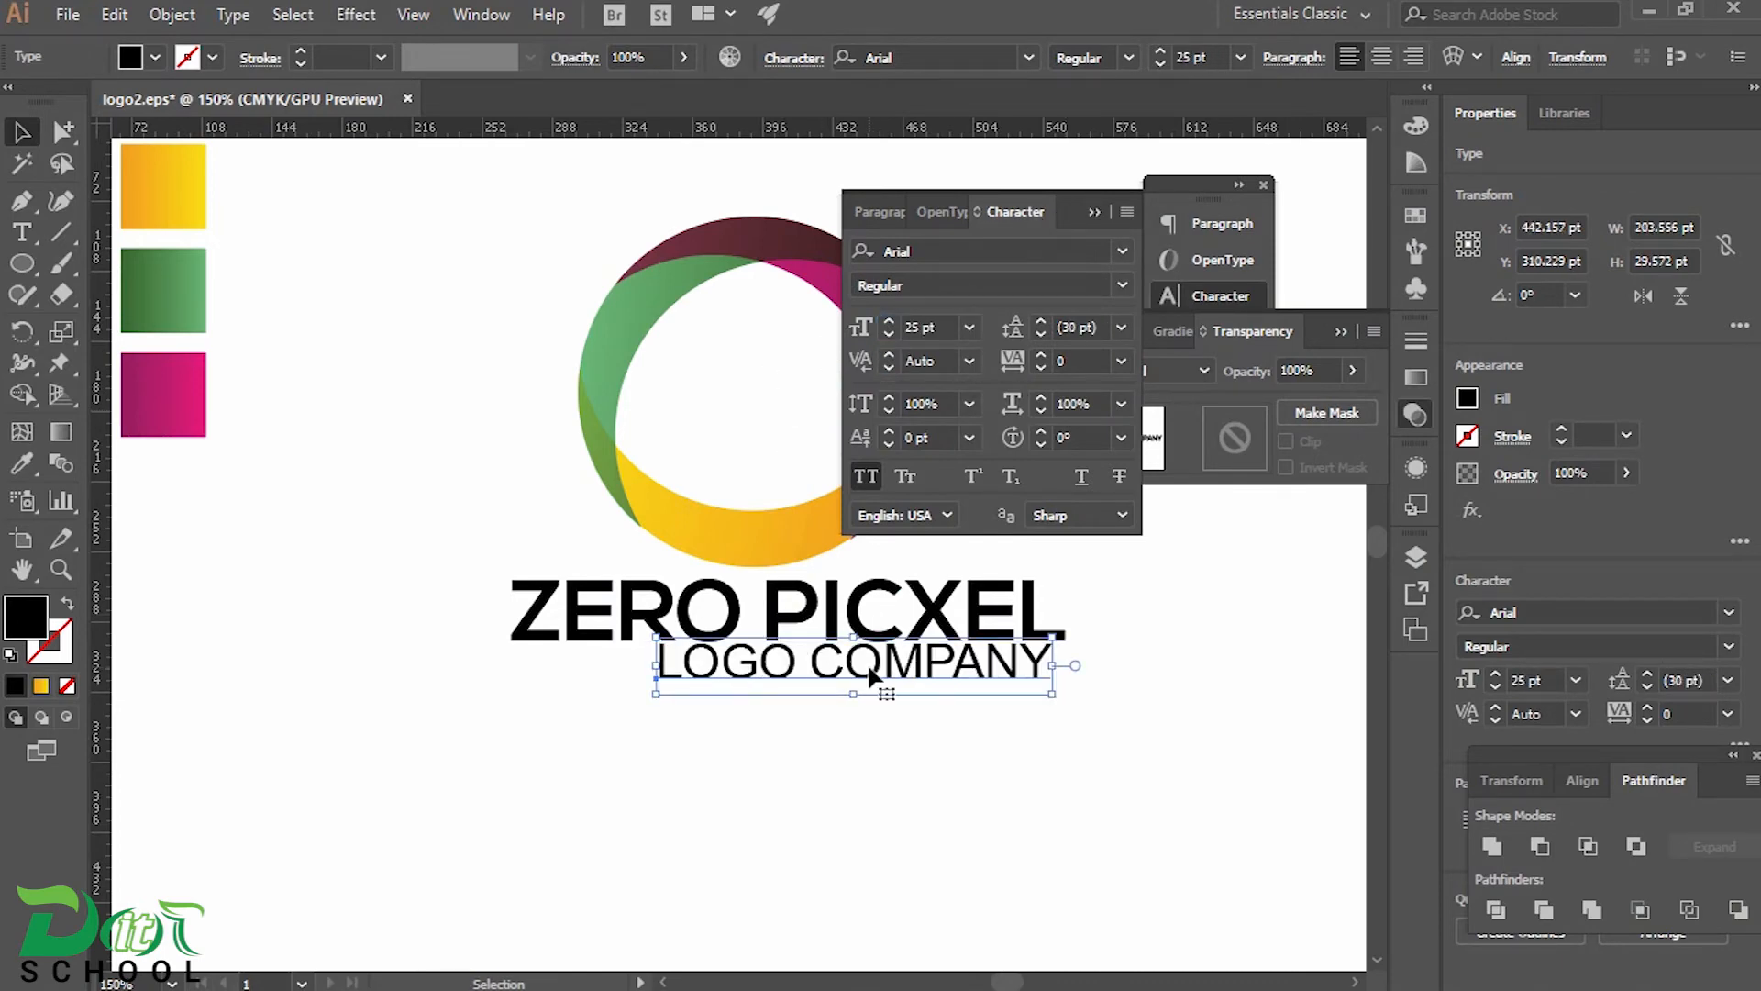
drag(872, 663, 816, 685)
Change the LOGO COMPANY tagline's font to Nexa Light
click(868, 483)
click(868, 482)
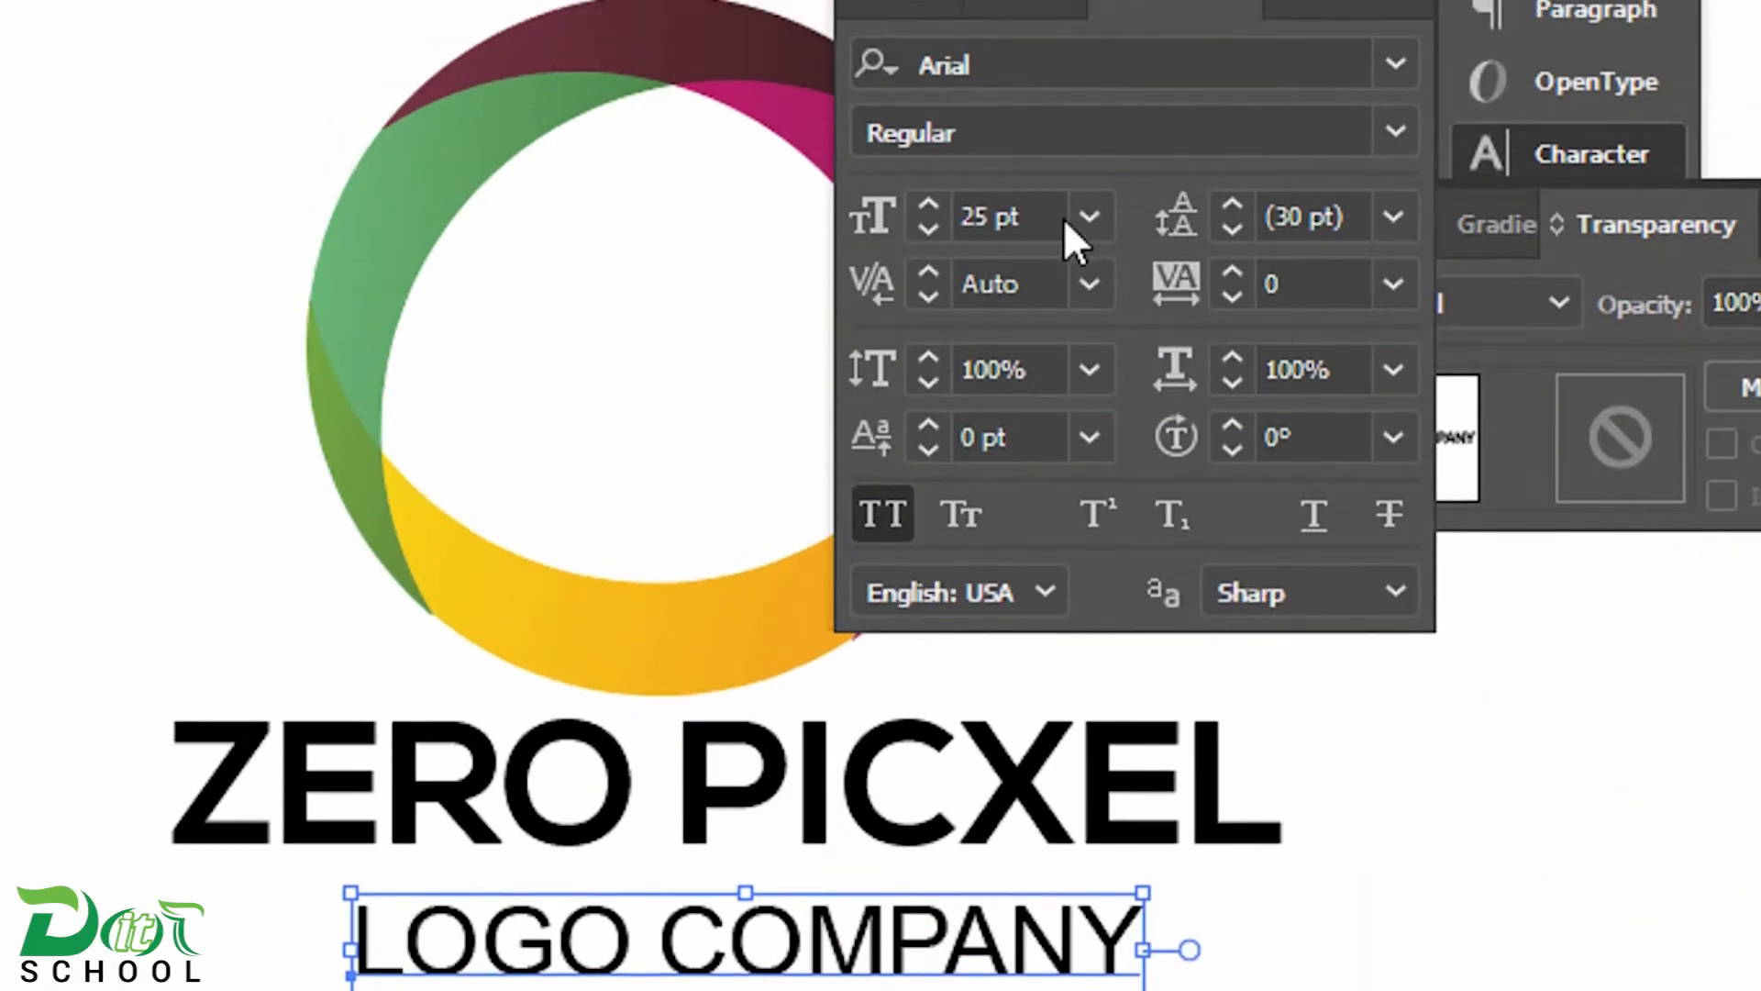
click(884, 251)
text(nexa)
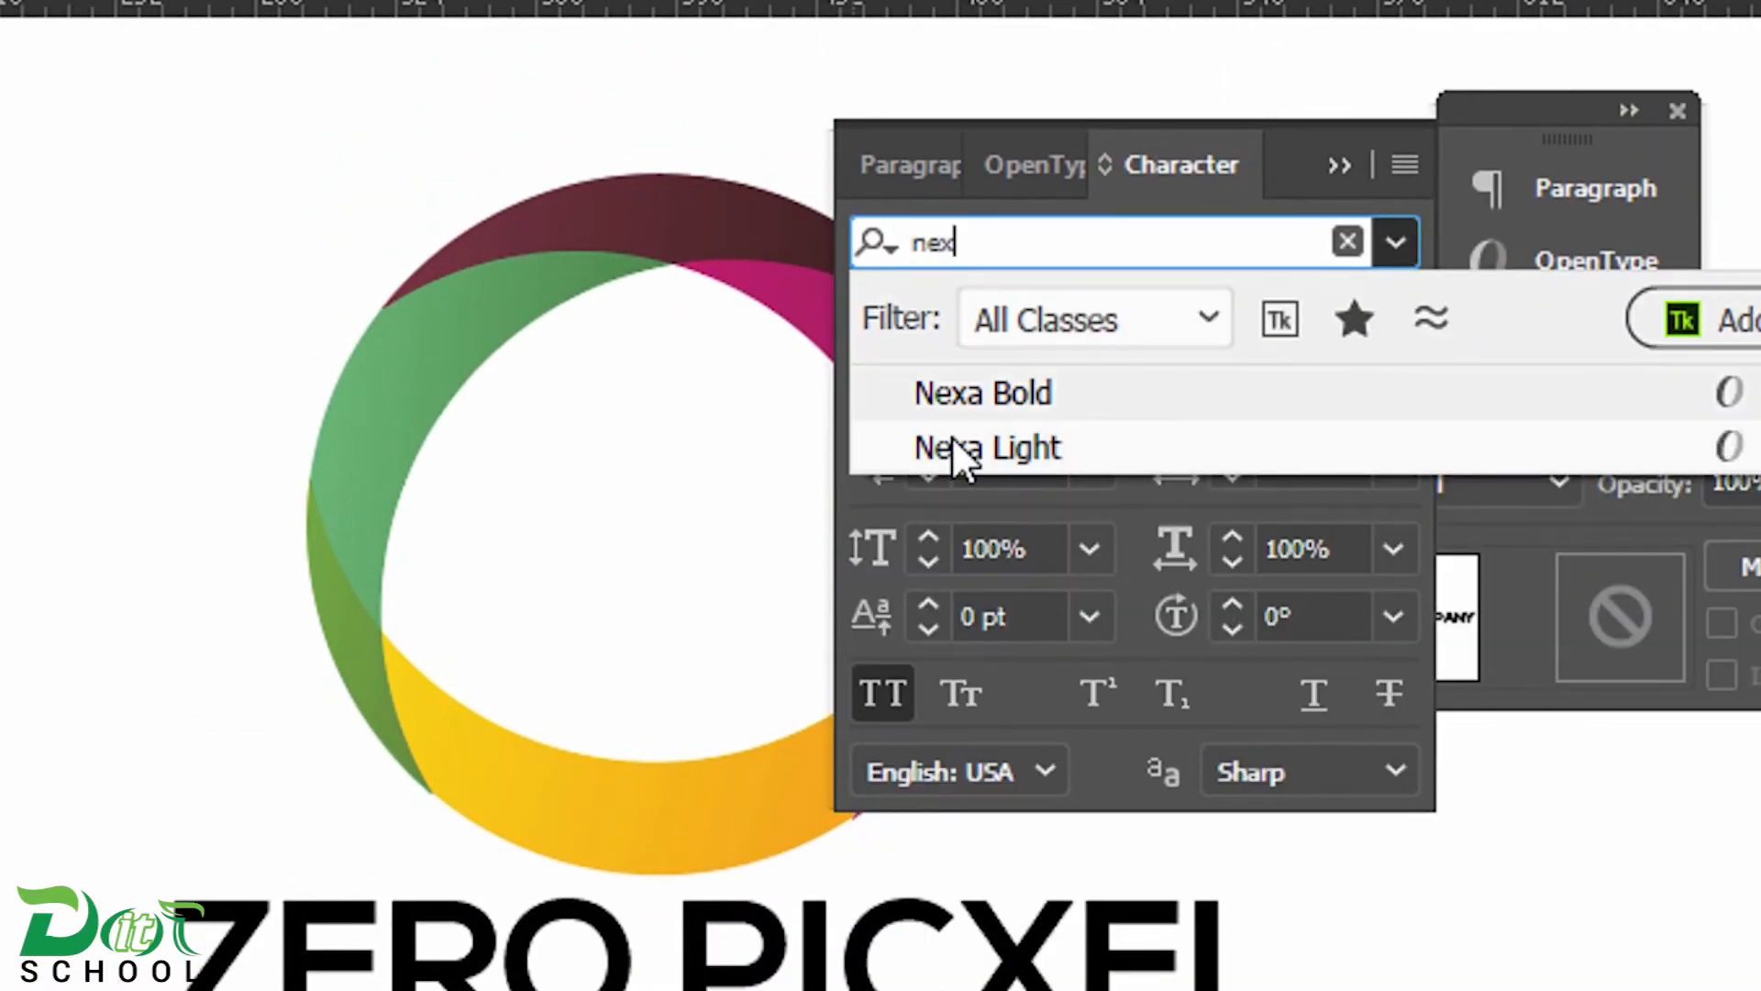
click(956, 440)
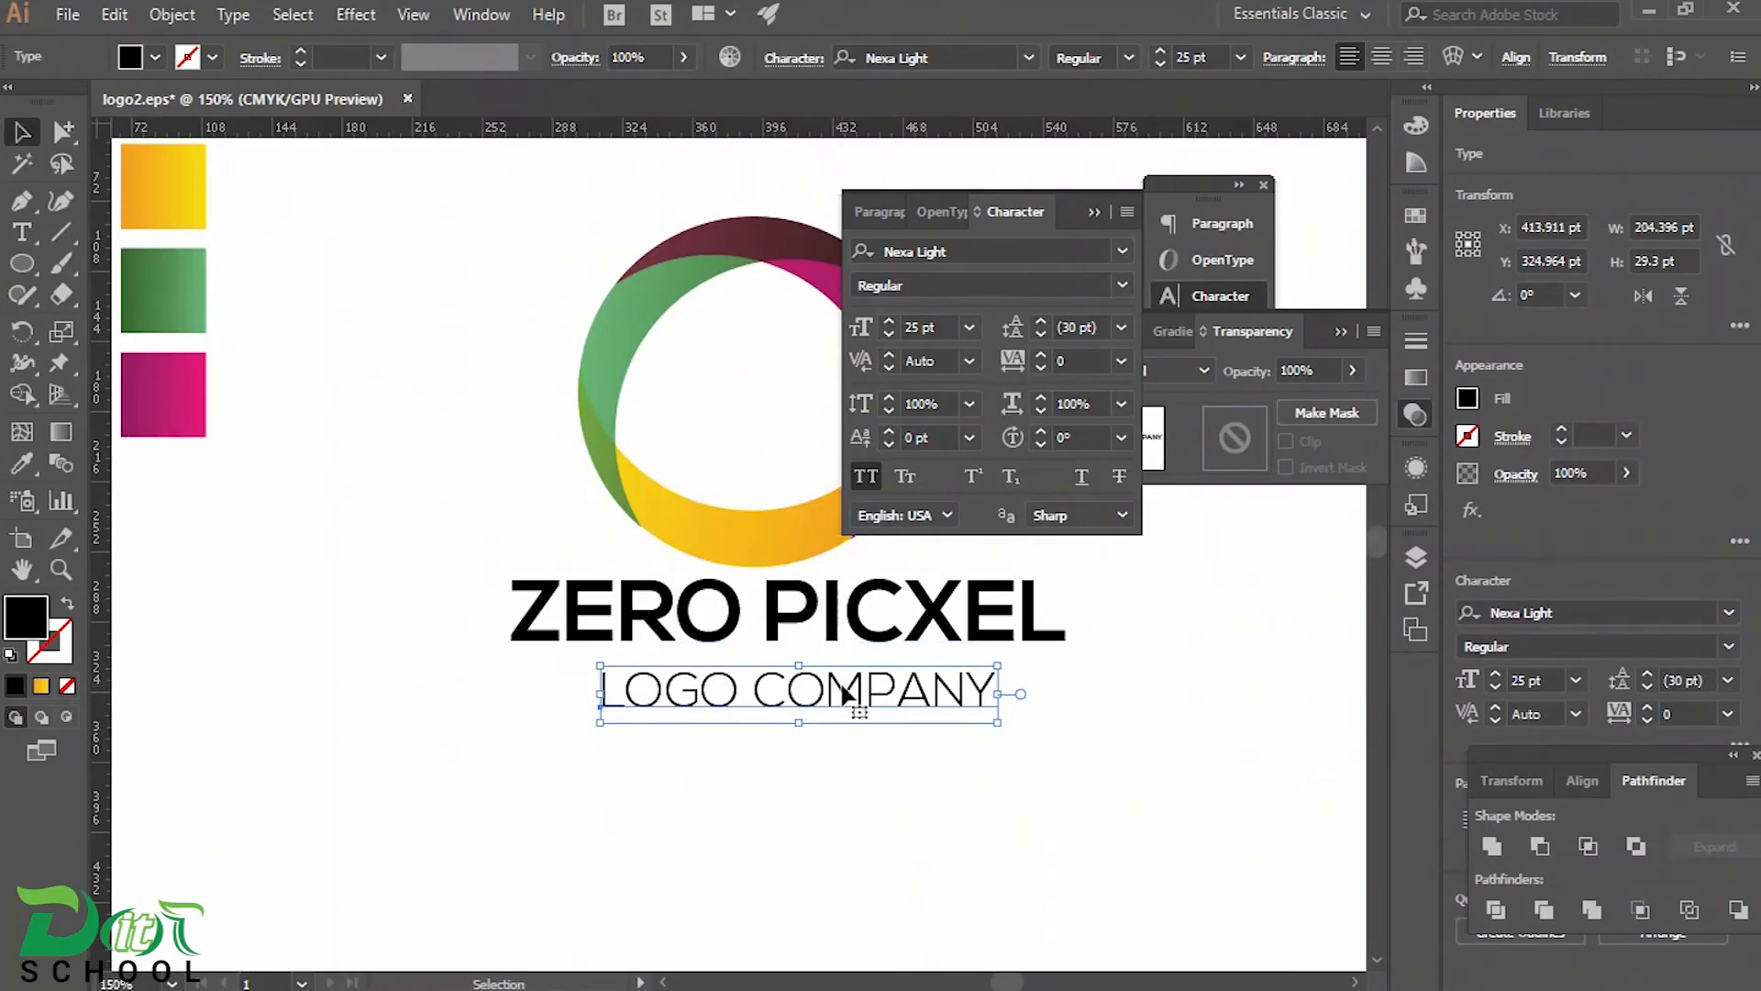
Widen the LOGO COMPANY tagline's letter spacing by setting its tracking to 300
click(1348, 209)
click(1122, 360)
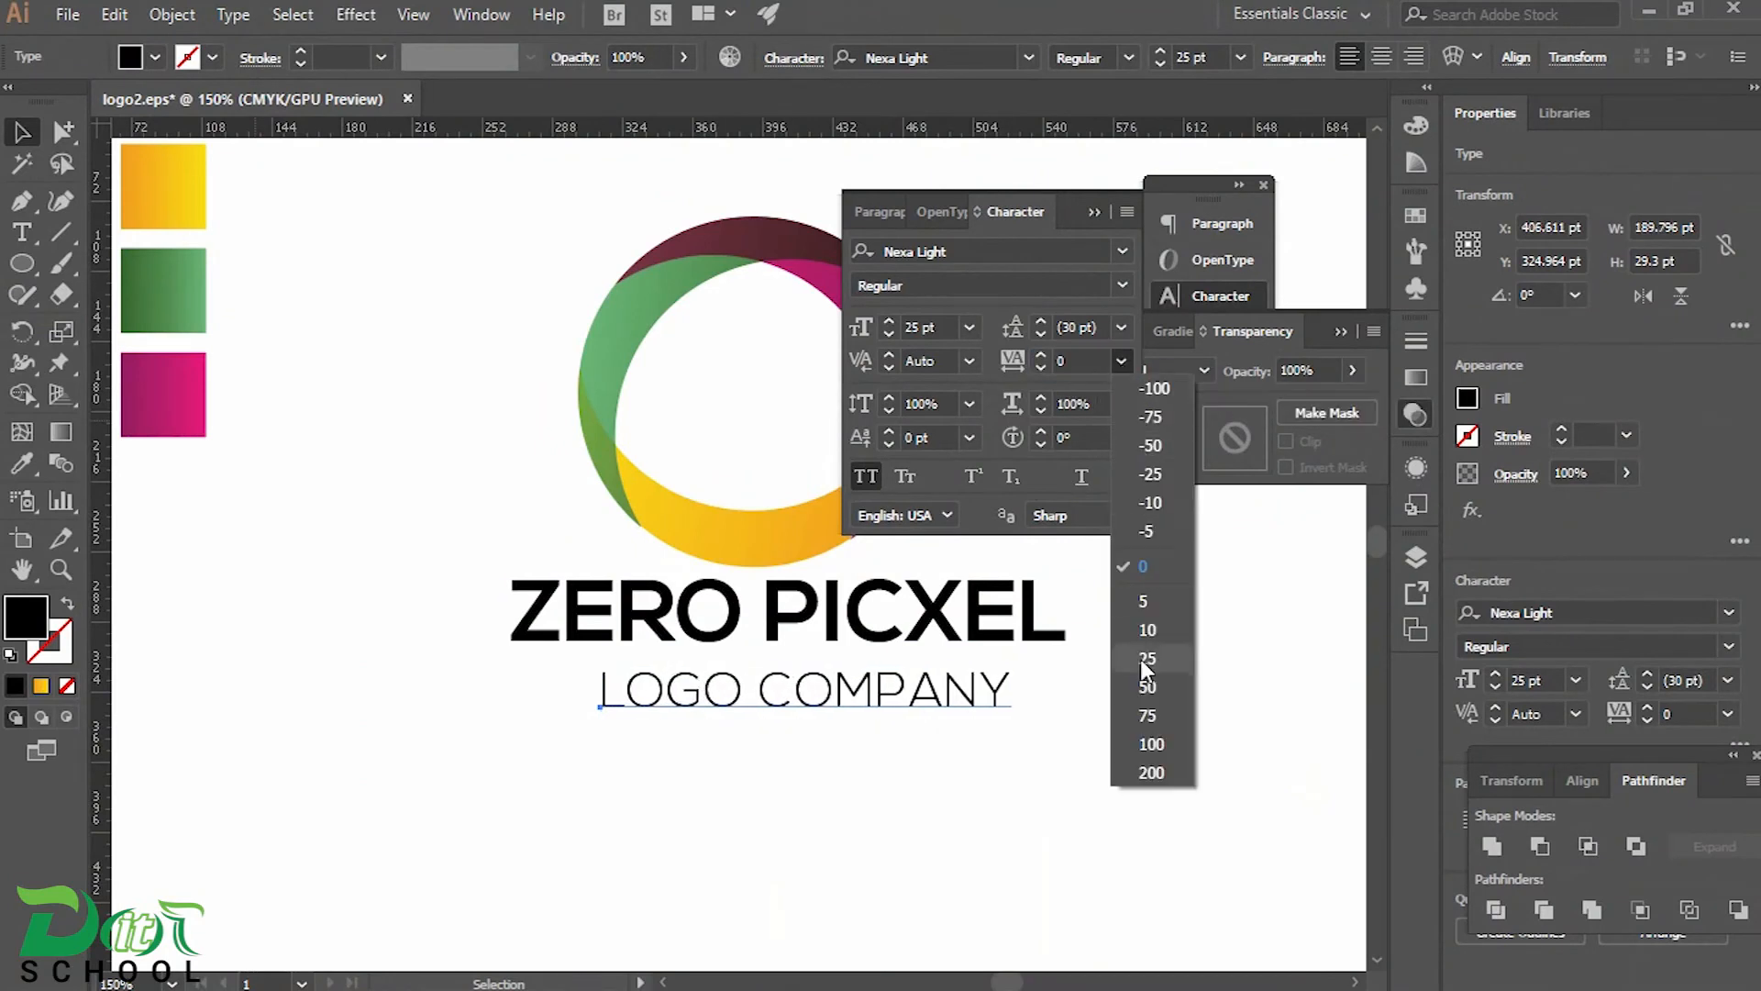
click(1151, 774)
text(30)
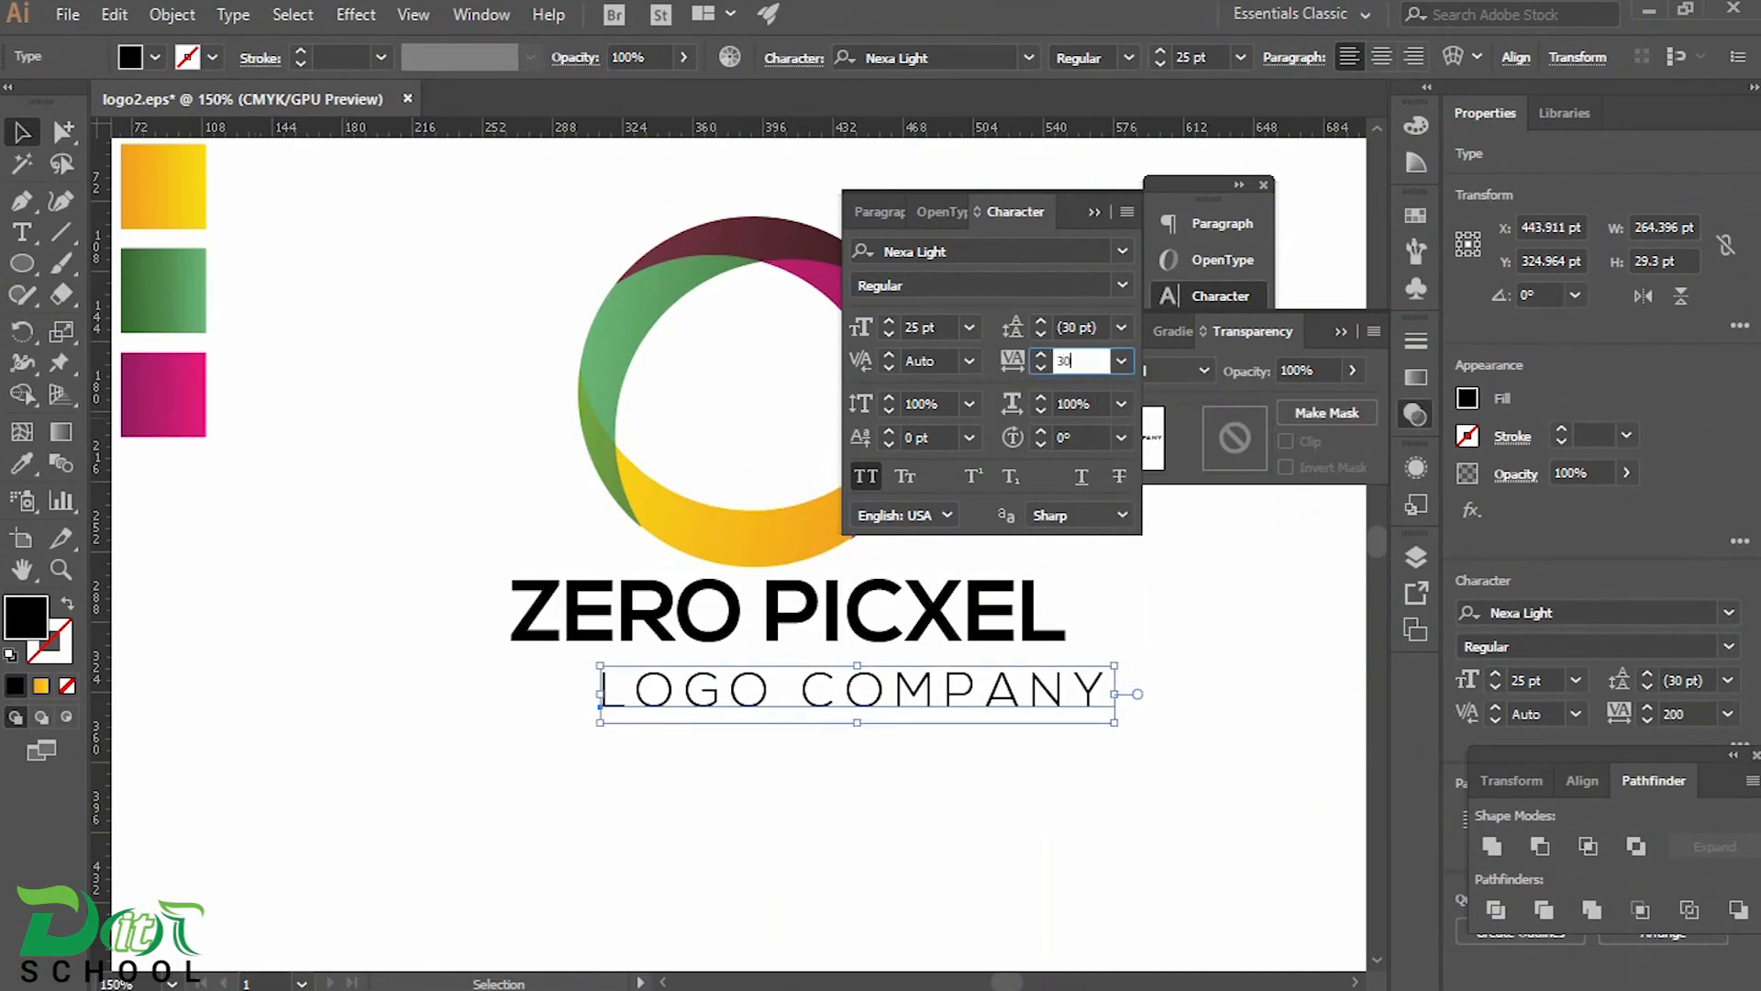
text(0)
key(Return)
Place the tagline directly beneath ZERO PICXEL with their starting edges aligned, and group the two text lines
drag(925, 694, 851, 668)
click(482, 604)
drag(448, 580, 988, 767)
click(171, 14)
click(262, 111)
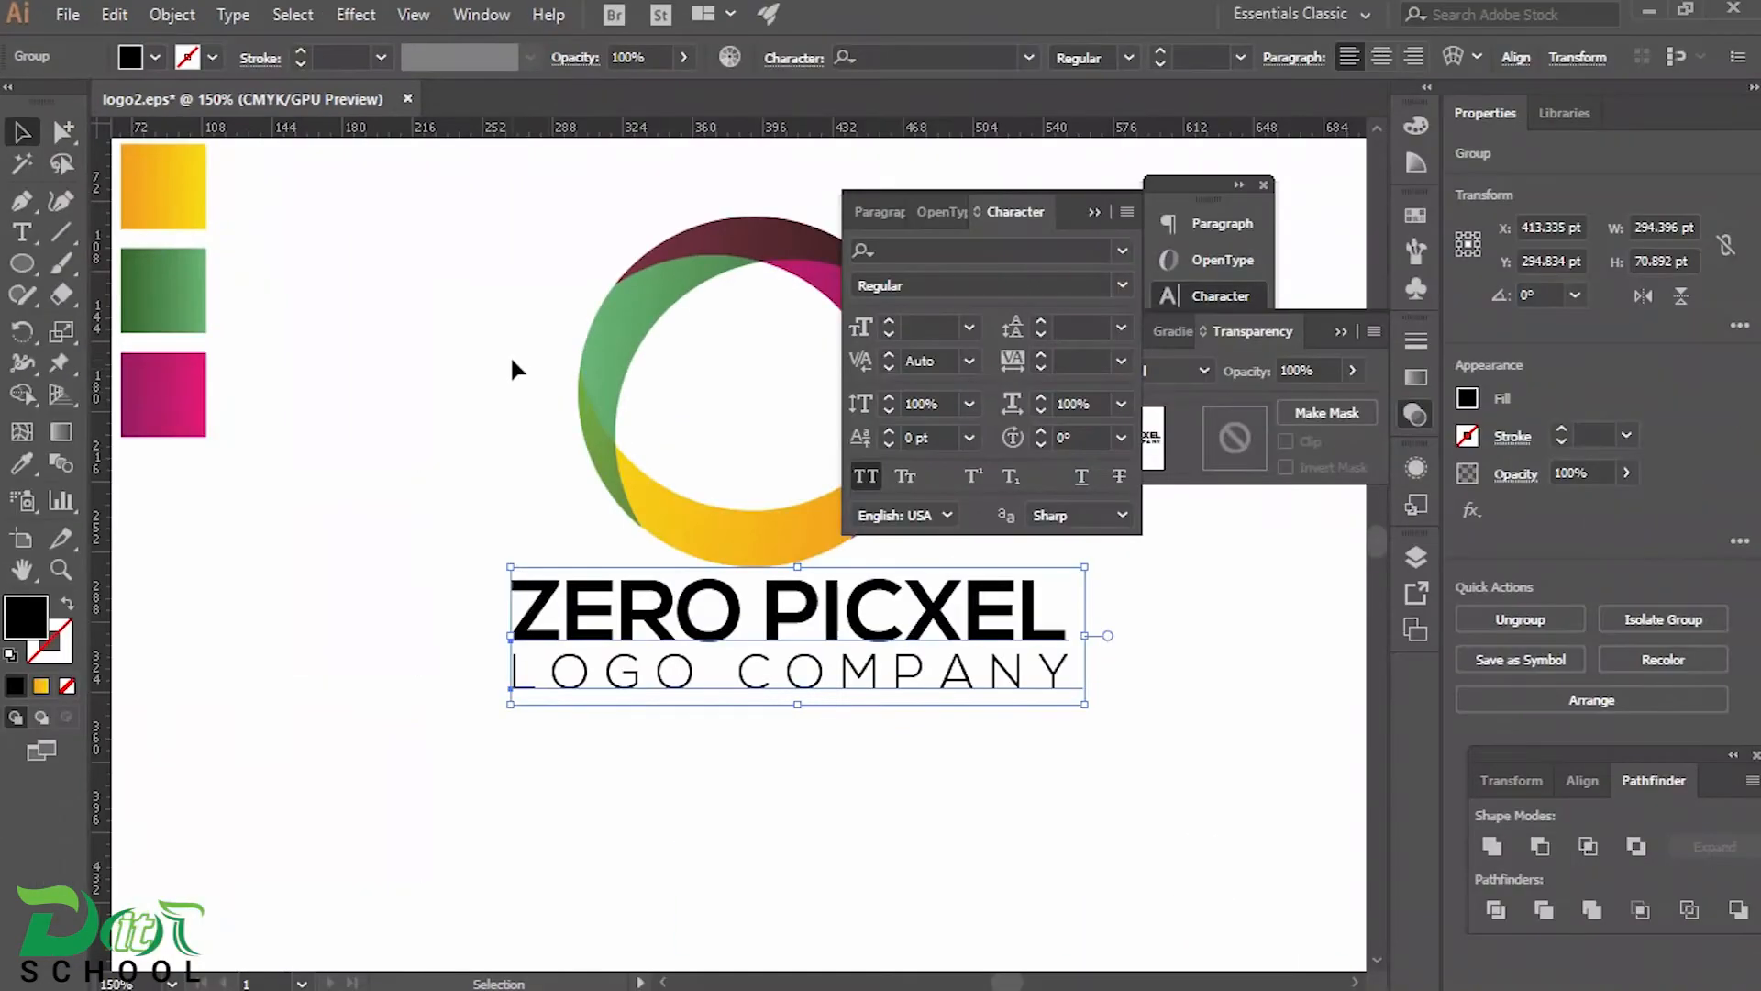
Centre the ring and the grouped text horizontally on each other
click(1094, 213)
drag(889, 645, 905, 809)
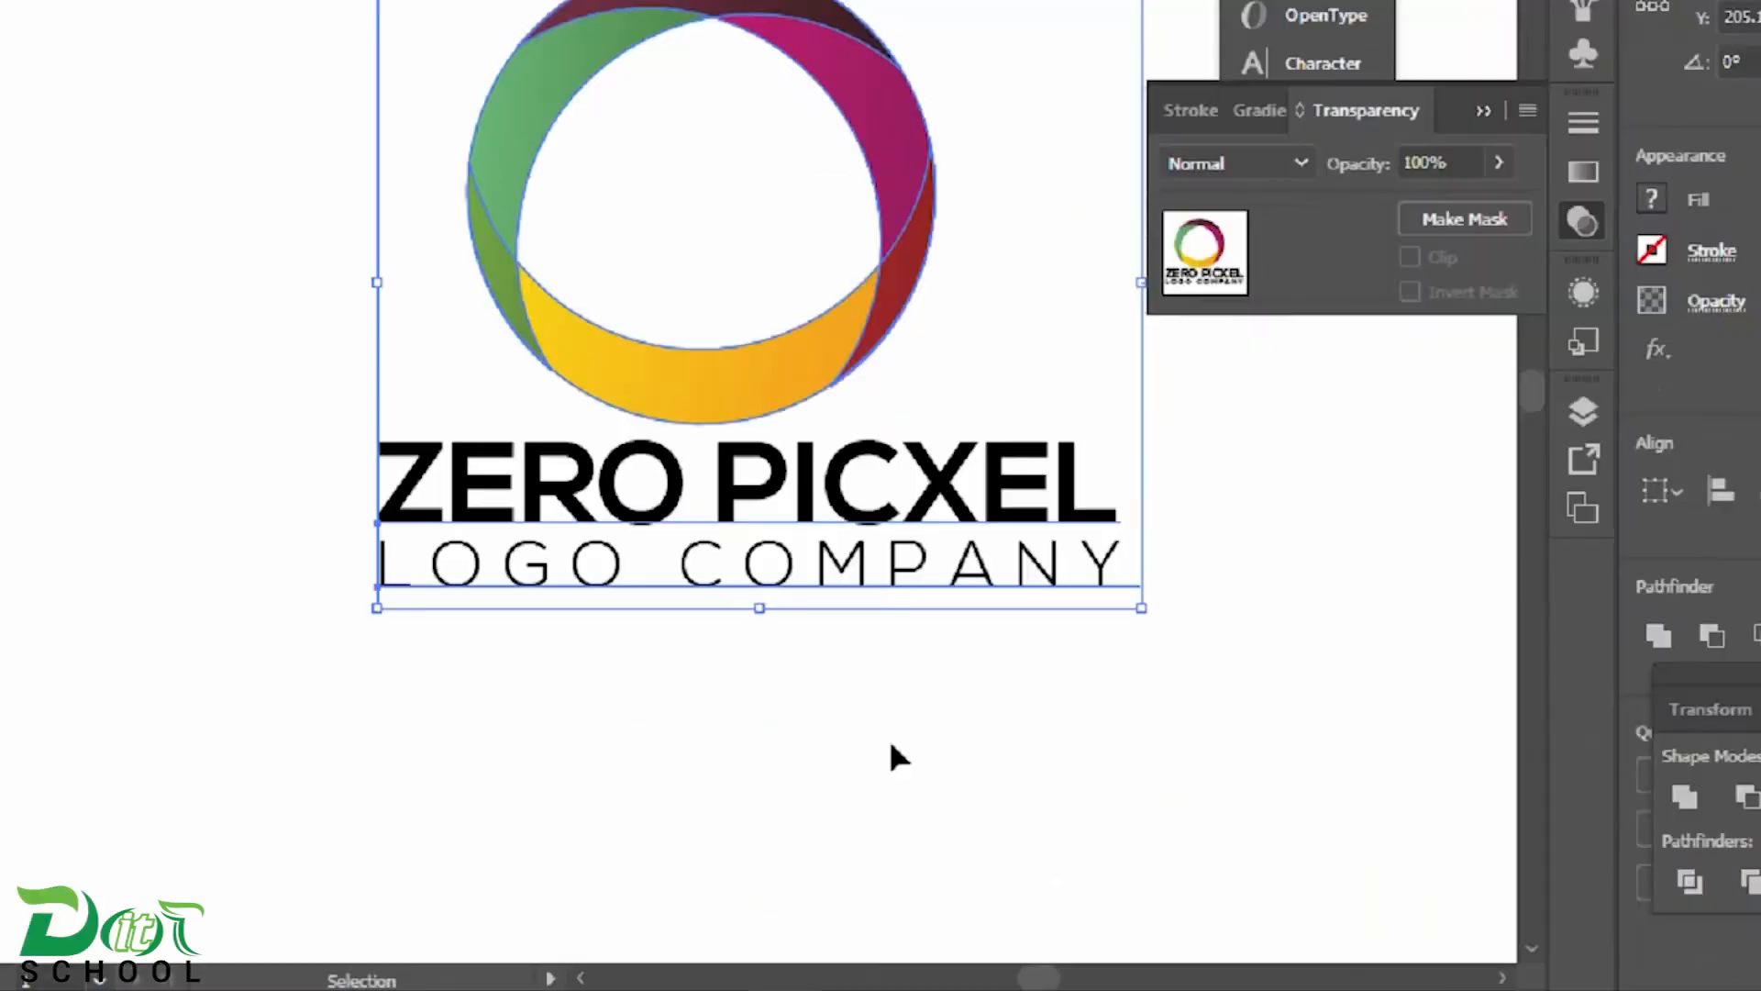
click(762, 115)
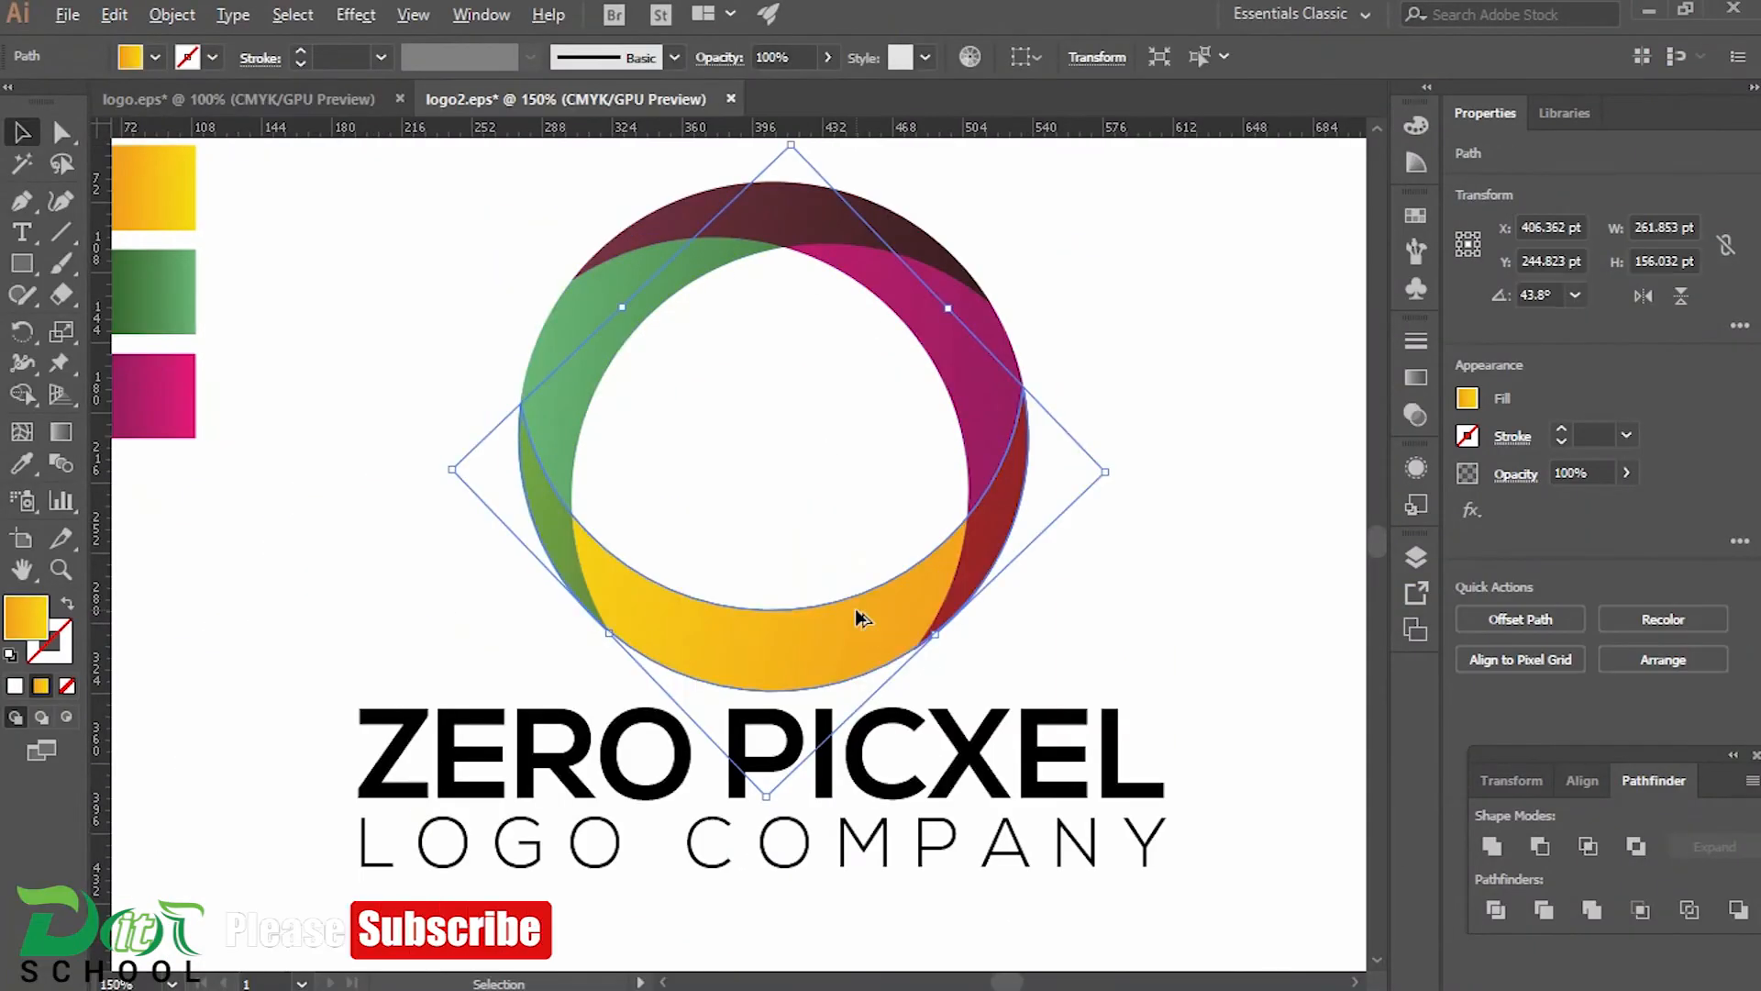
Nudge the yellow crescent to X 406.268 pt, Y 245.073 pt to line it up with the neighbouring crescents
scroll(860, 619, up, 6)
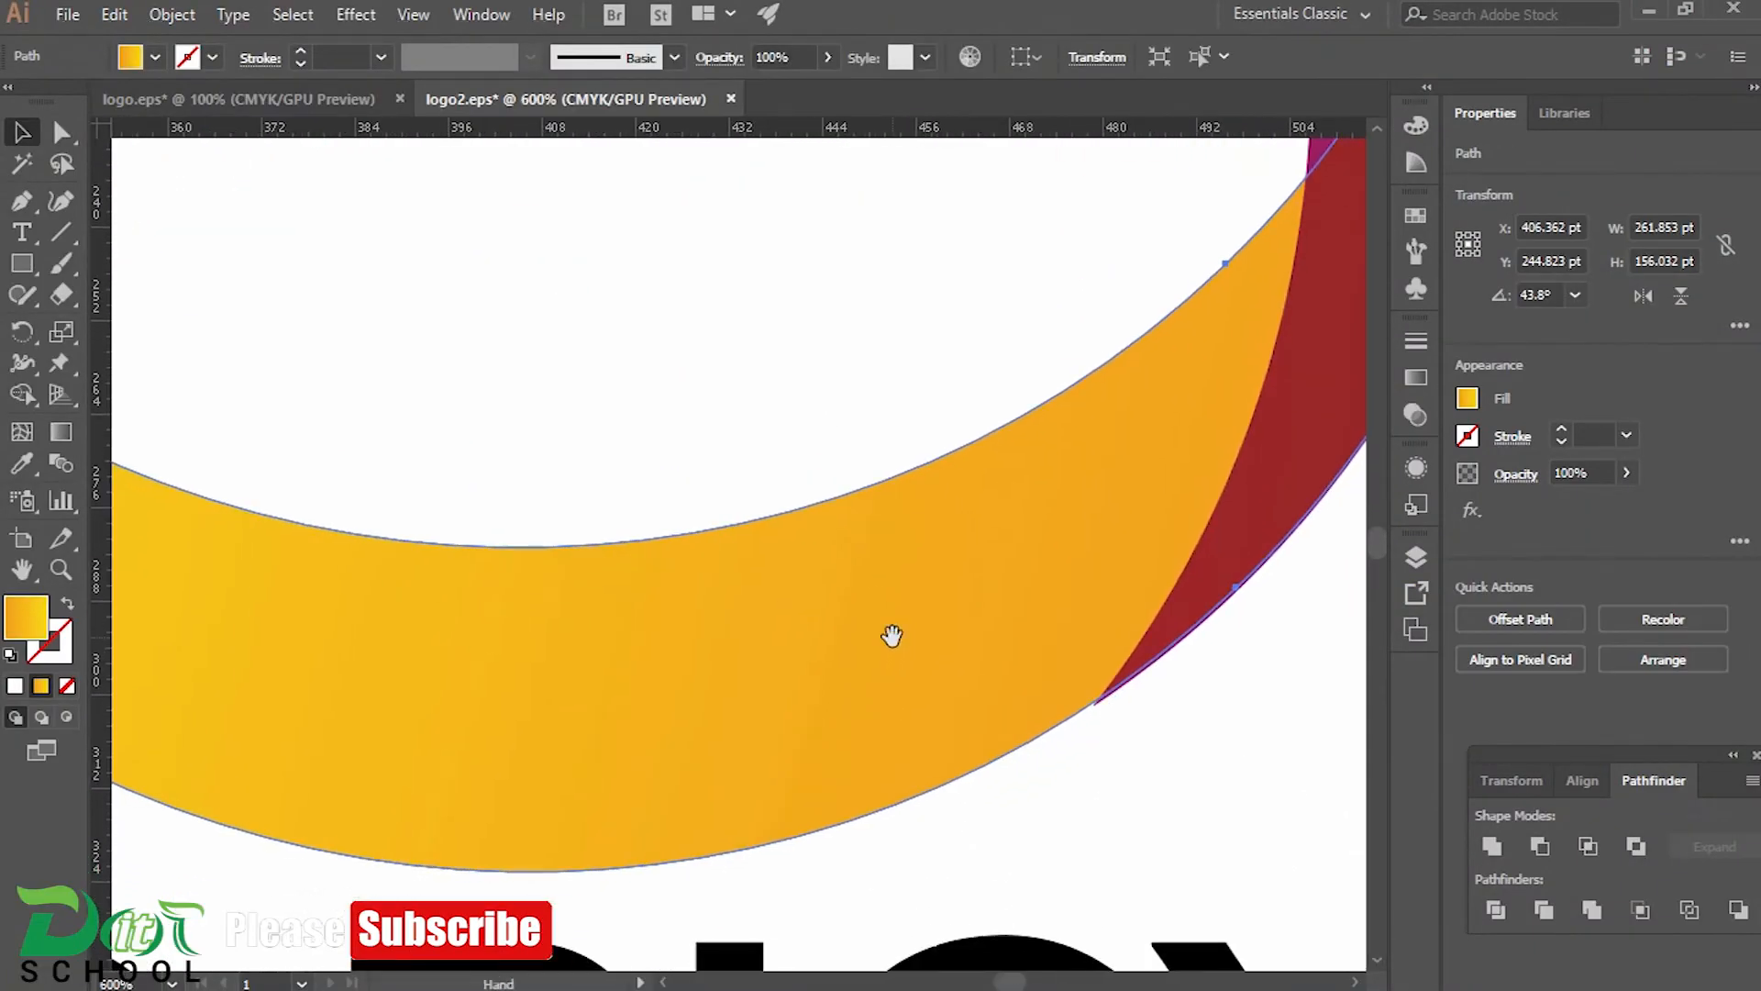
drag(920, 679, 925, 602)
scroll(925, 602, down, 2)
drag(1331, 339, 891, 862)
drag(1229, 202, 1330, 679)
drag(432, 795, 921, 965)
drag(708, 916, 704, 919)
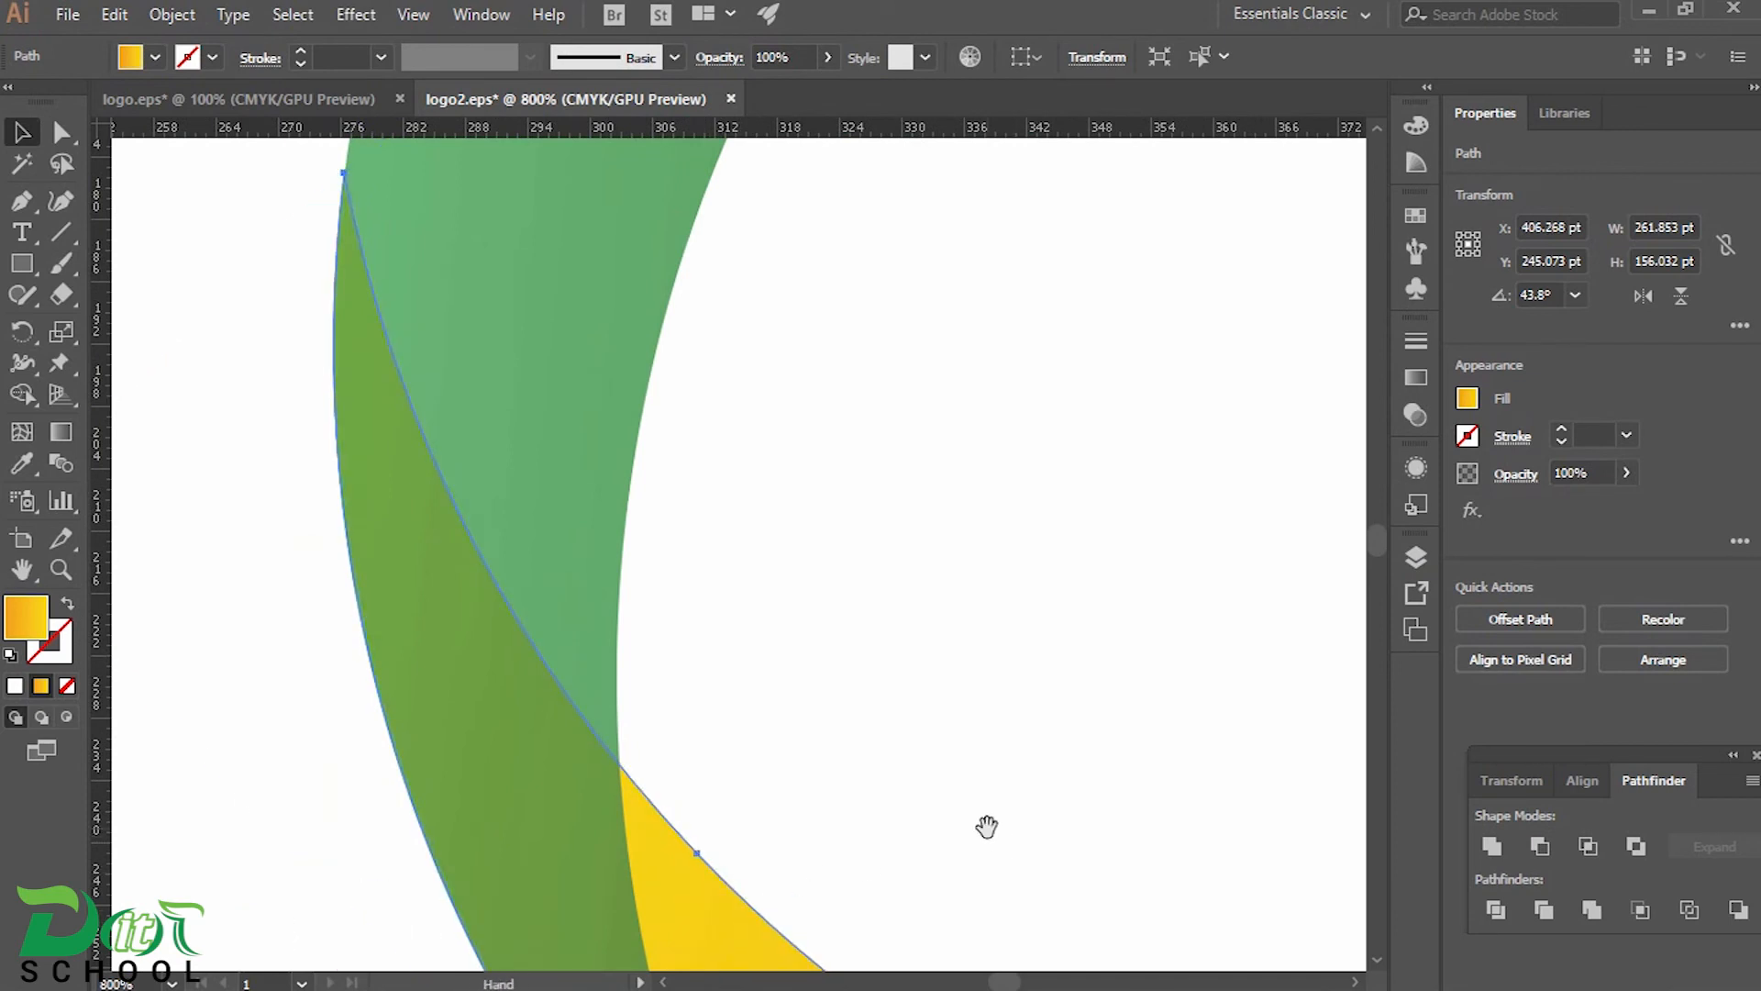
Fine-tune the yellow crescent's position to Y 245.323 pt so its outer edge meets the magenta crescent's, and check the other overlaps
drag(987, 825, 731, 865)
drag(1274, 720, 367, 881)
drag(1129, 706, 968, 714)
scroll(917, 568, up, 4)
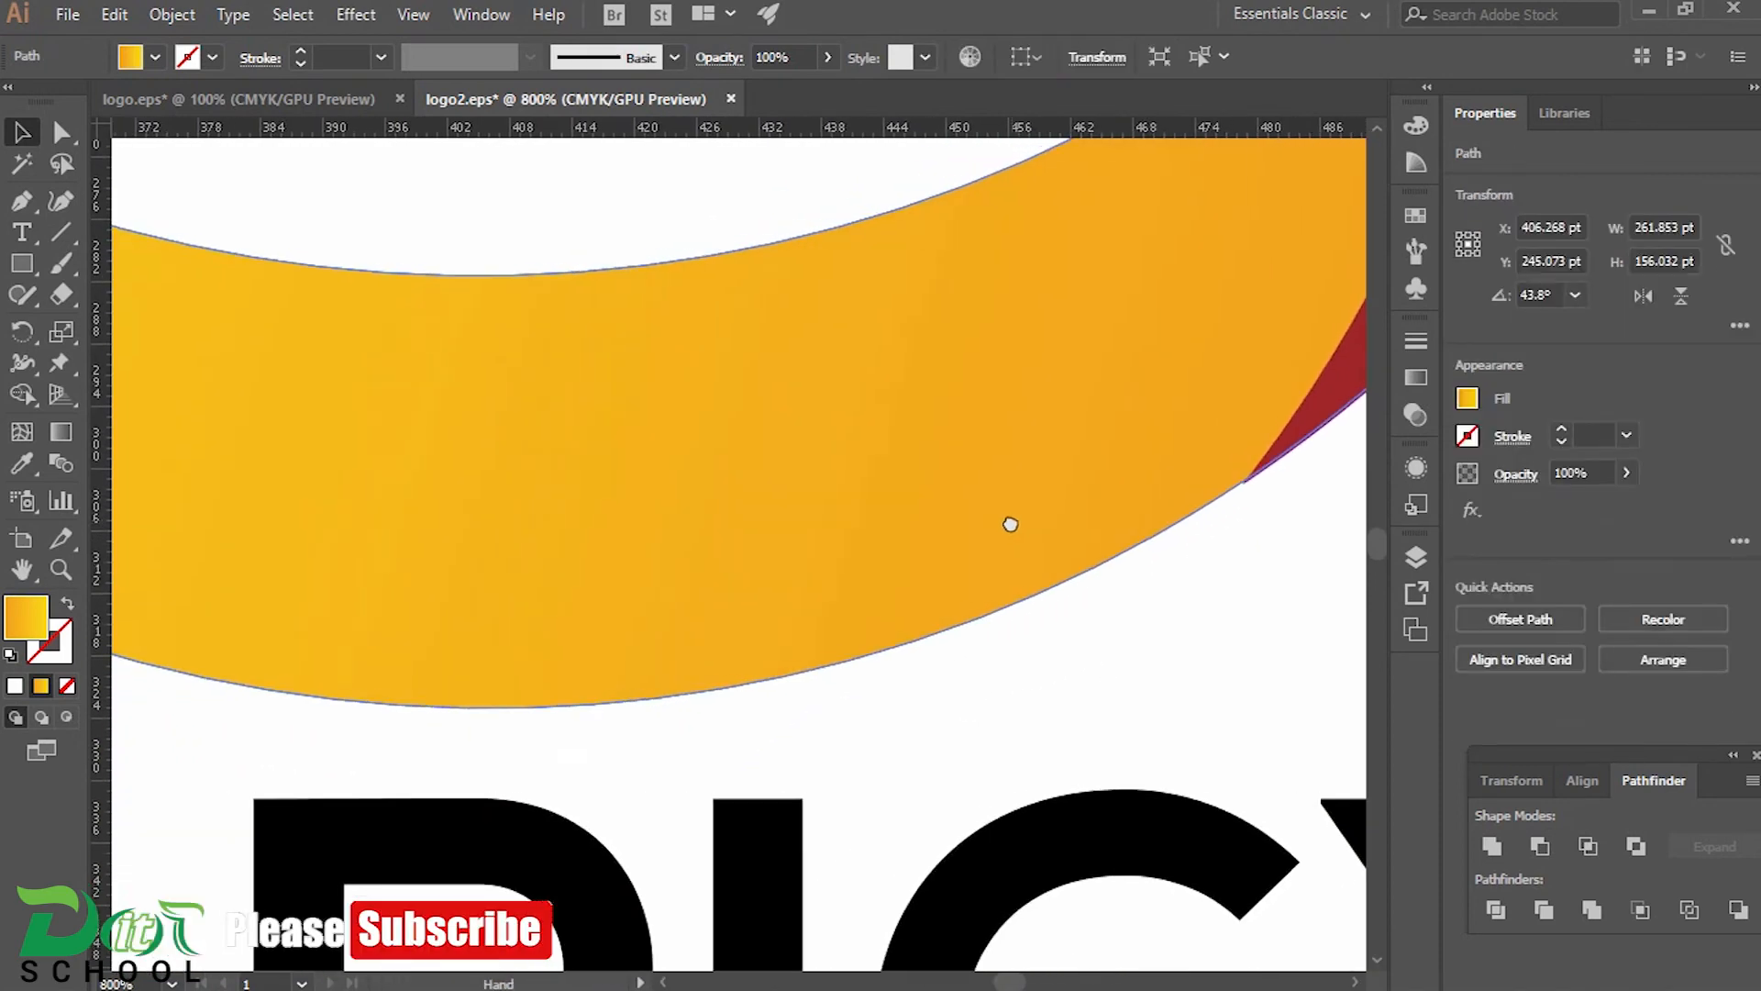
drag(747, 672, 403, 742)
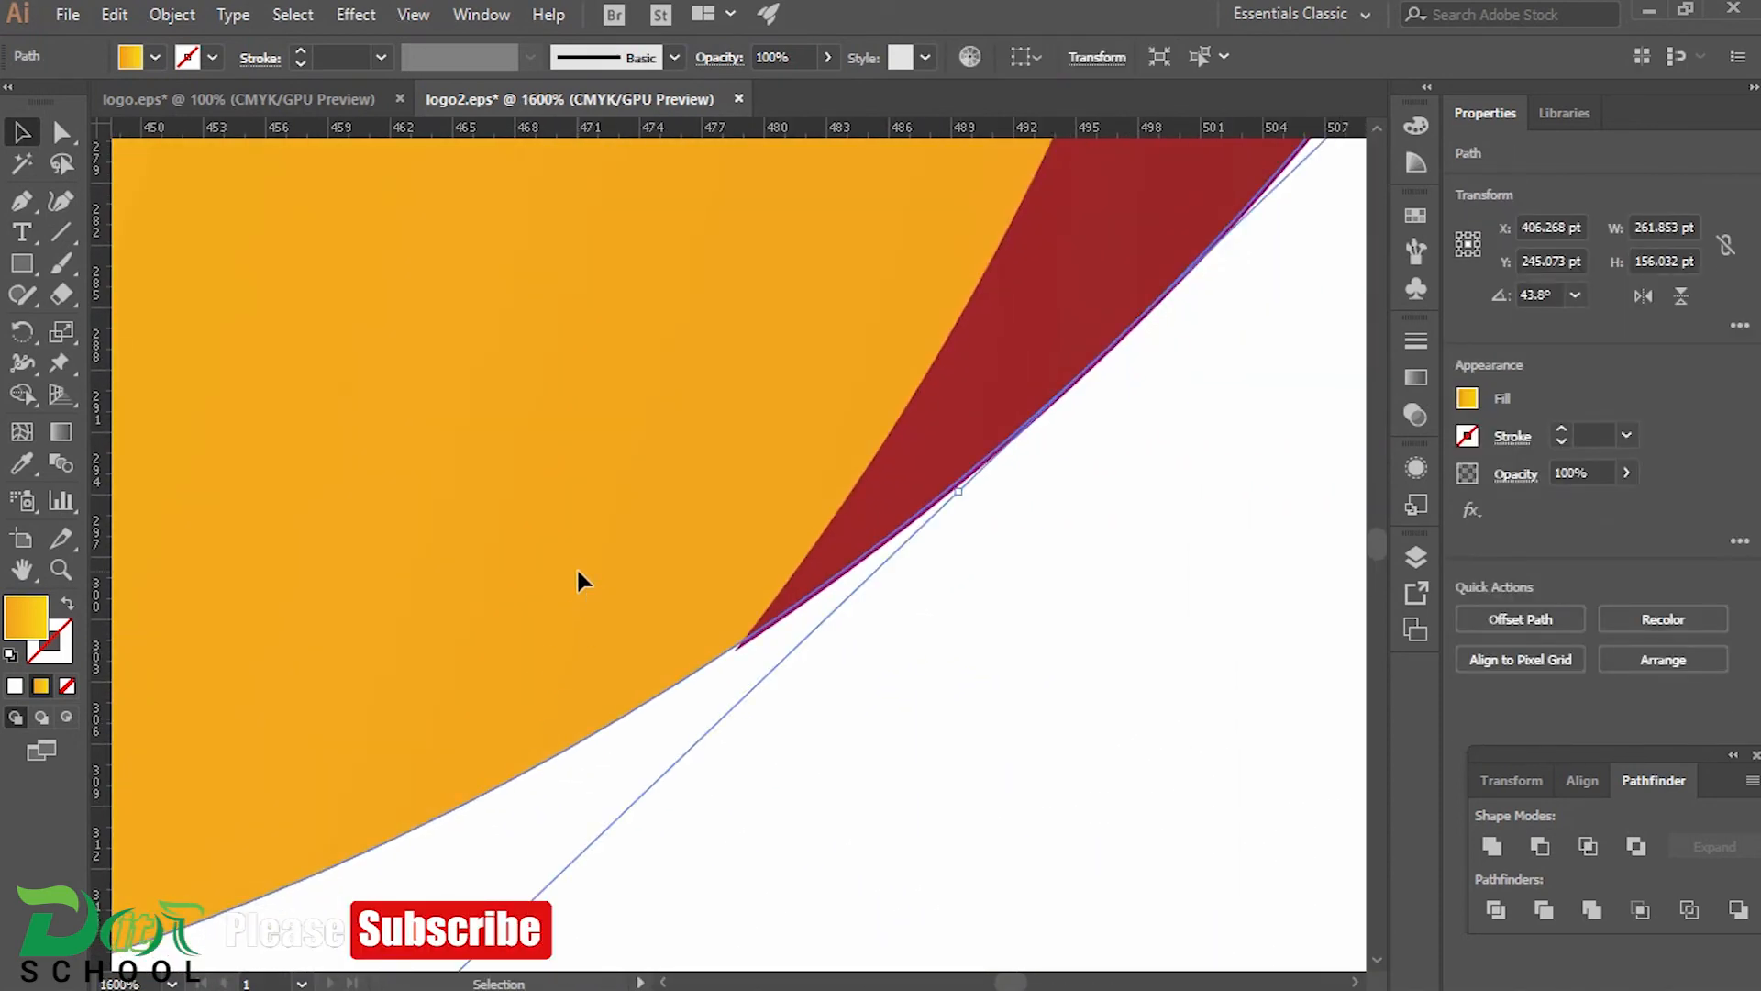
drag(577, 570, 577, 575)
drag(924, 421, 601, 936)
drag(1009, 367, 848, 880)
drag(1075, 147, 930, 757)
drag(648, 597, 1358, 633)
drag(183, 587, 1358, 665)
drag(183, 679, 1358, 656)
drag(184, 651, 669, 641)
scroll(417, 482, down, 3)
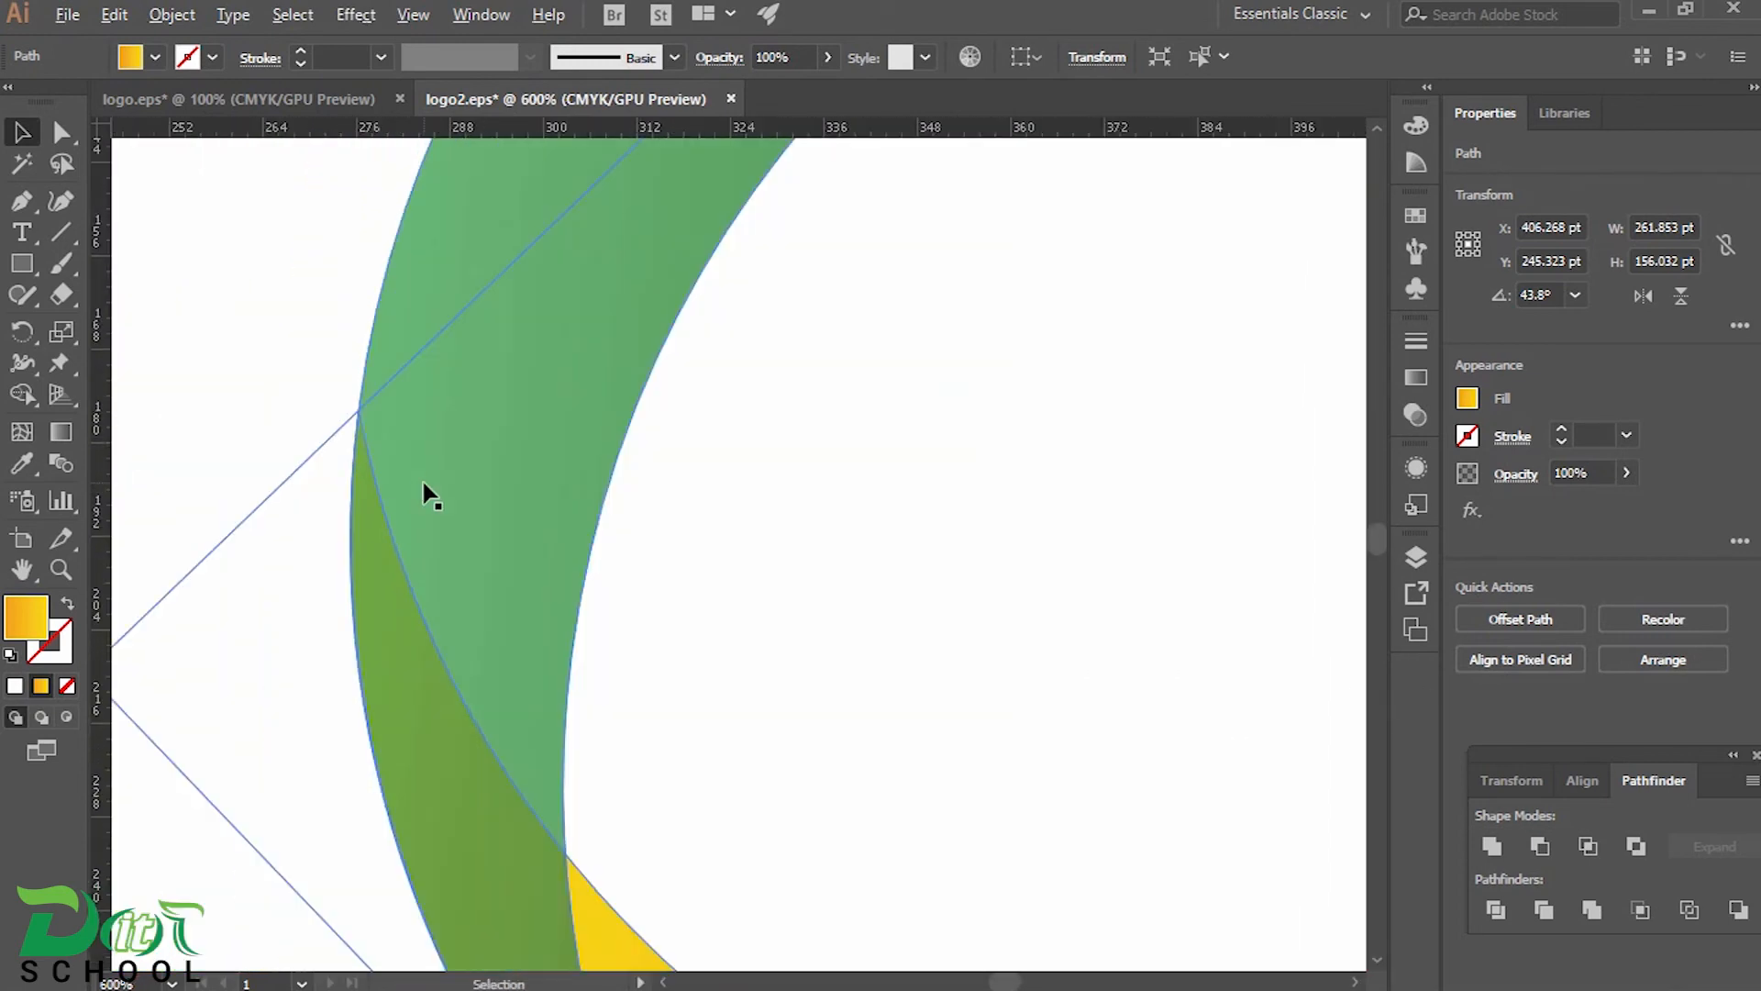
Group the three crescents that form the ring
scroll(418, 482, down, 3)
click(776, 484)
drag(280, 241, 824, 574)
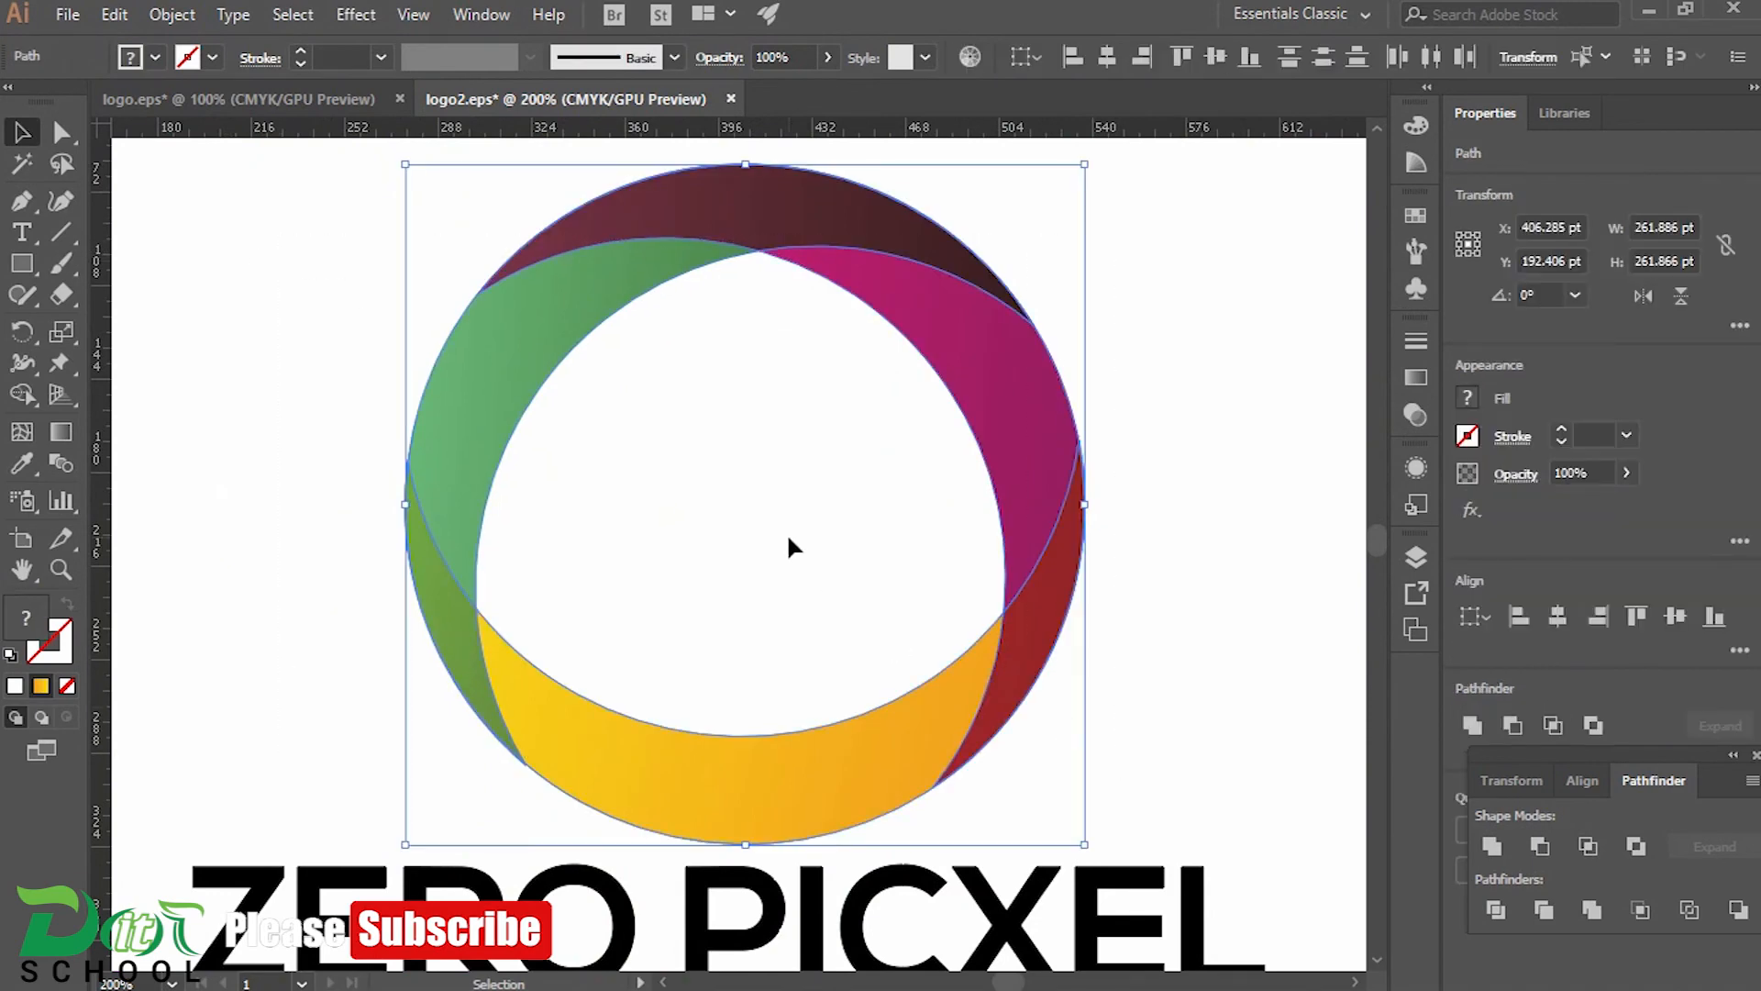
right_click(778, 513)
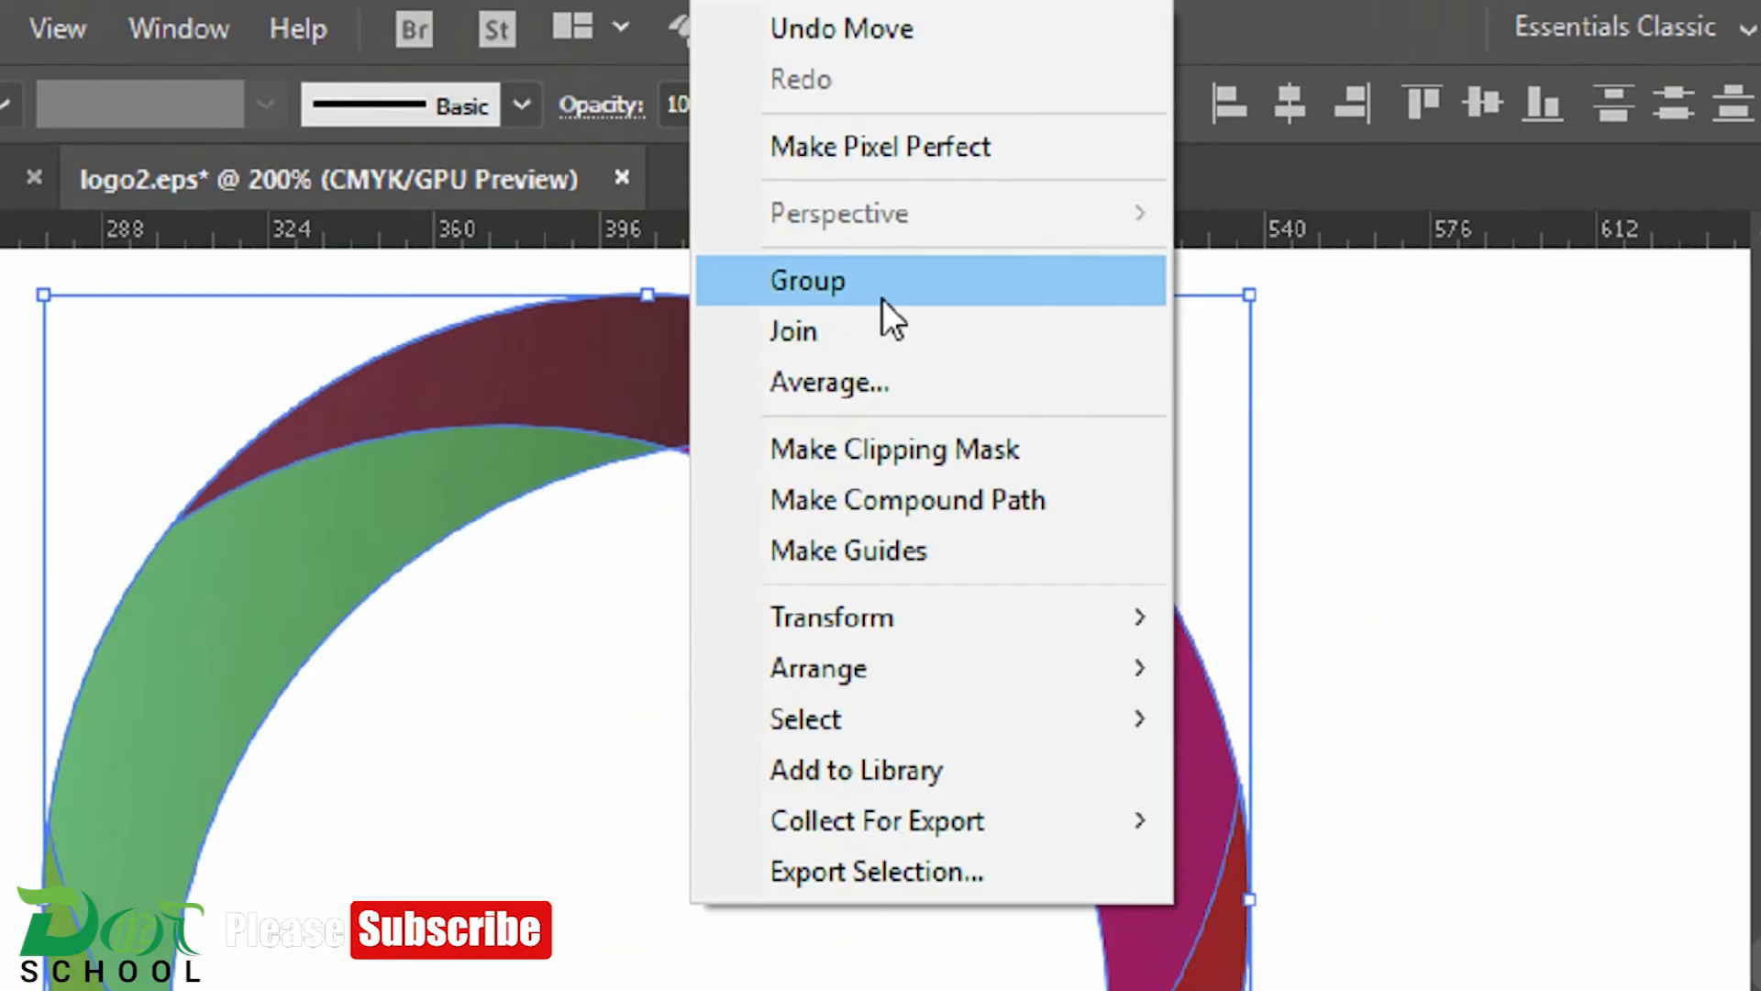
click(882, 299)
click(1367, 966)
Ungroup the ring's crescents and group them again
scroll(1366, 966, down, 1)
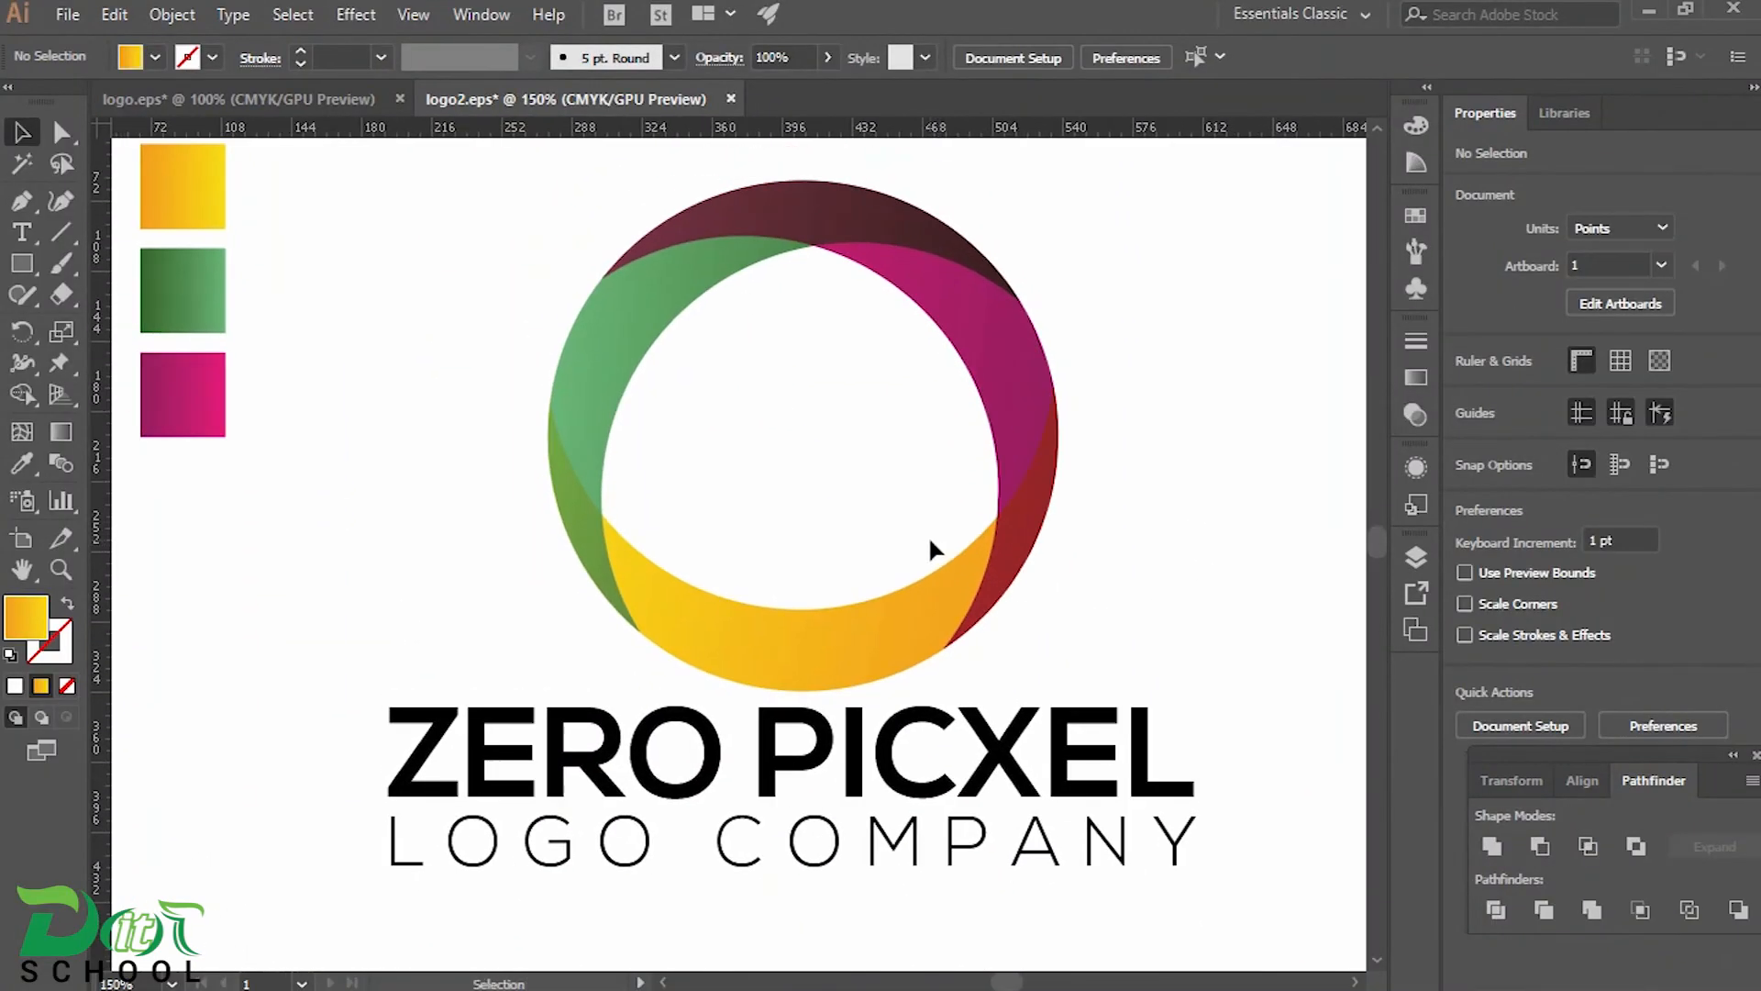
drag(429, 273, 1013, 593)
right_click(1013, 593)
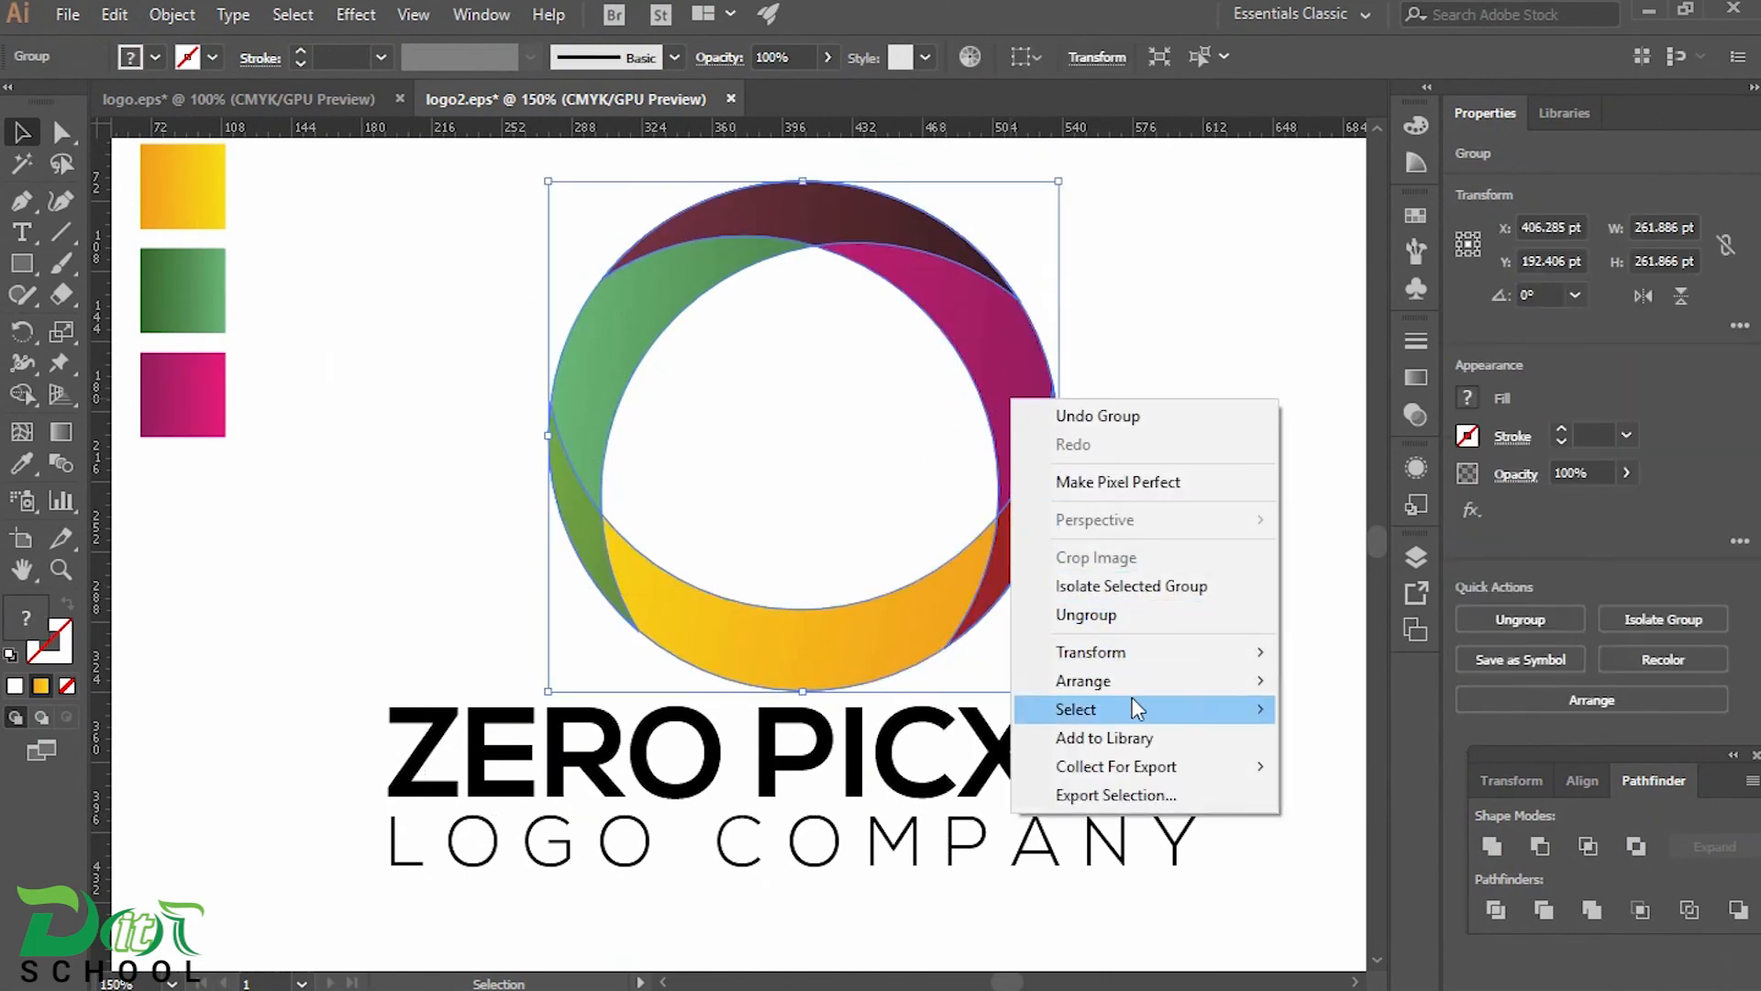
click(1197, 616)
click(844, 476)
drag(517, 217, 986, 551)
right_click(949, 314)
click(1030, 472)
click(789, 413)
Centre the ring horizontally with the ZERO PICXEL and LOGO COMPANY text, and group the whole logo
drag(415, 249, 1188, 901)
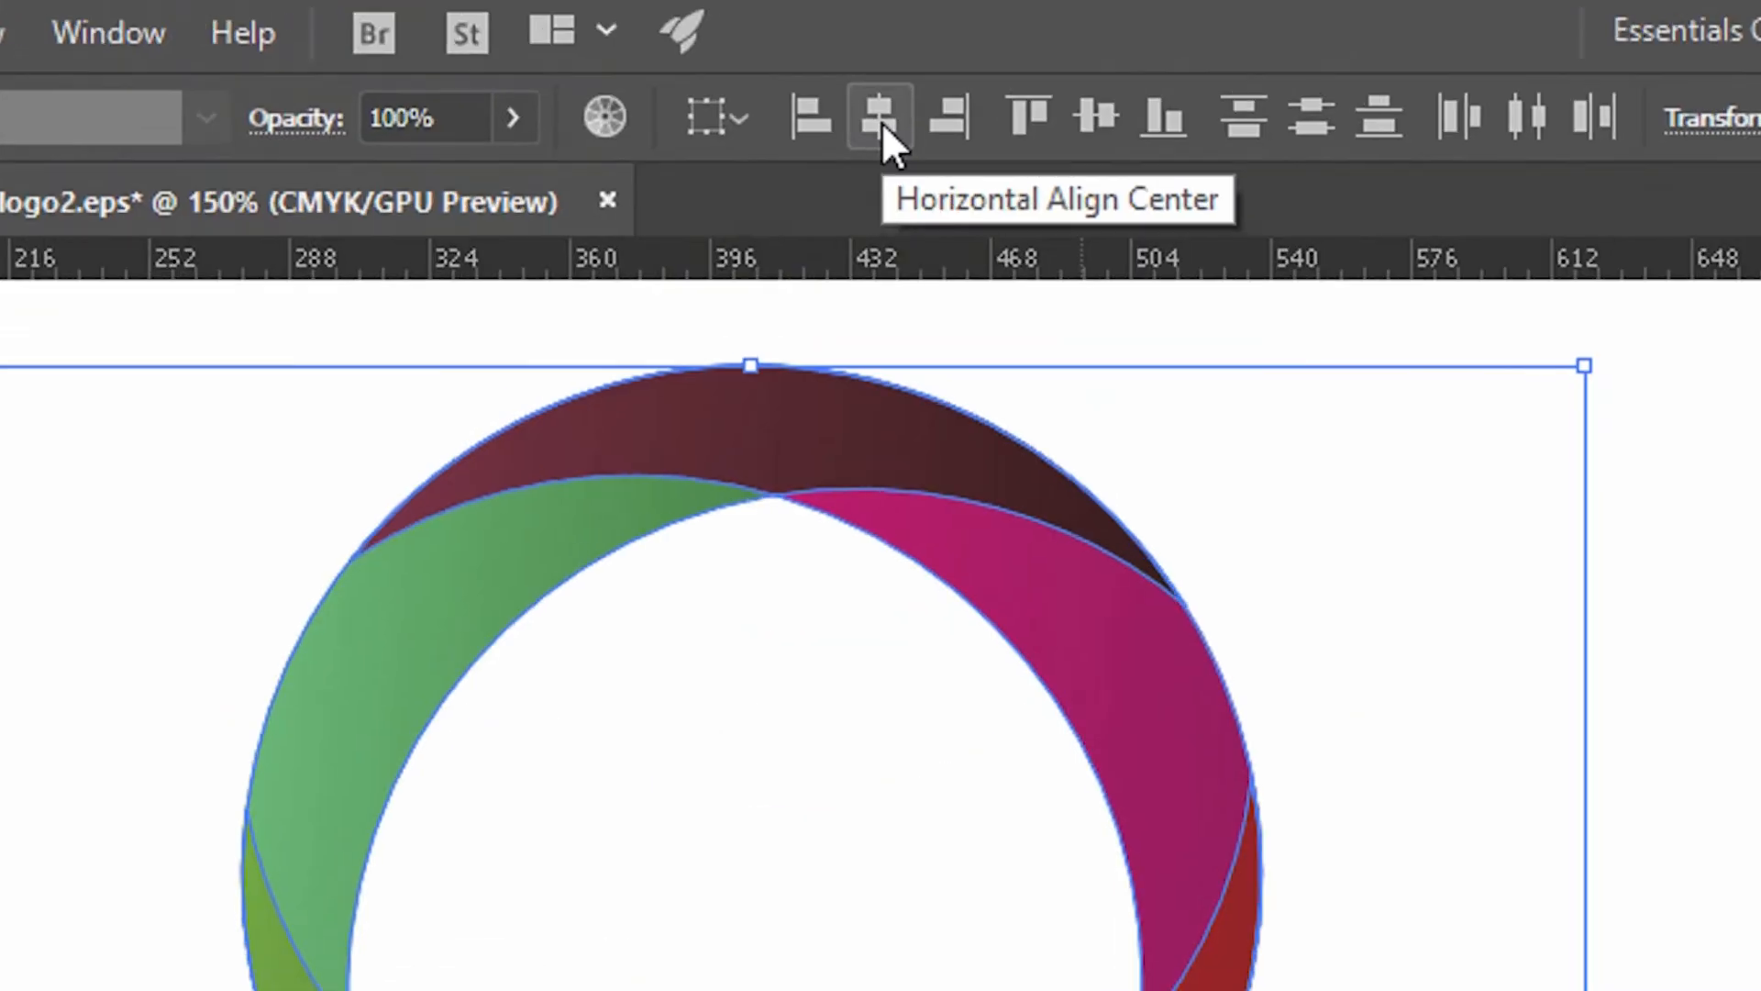
click(868, 57)
right_click(1015, 409)
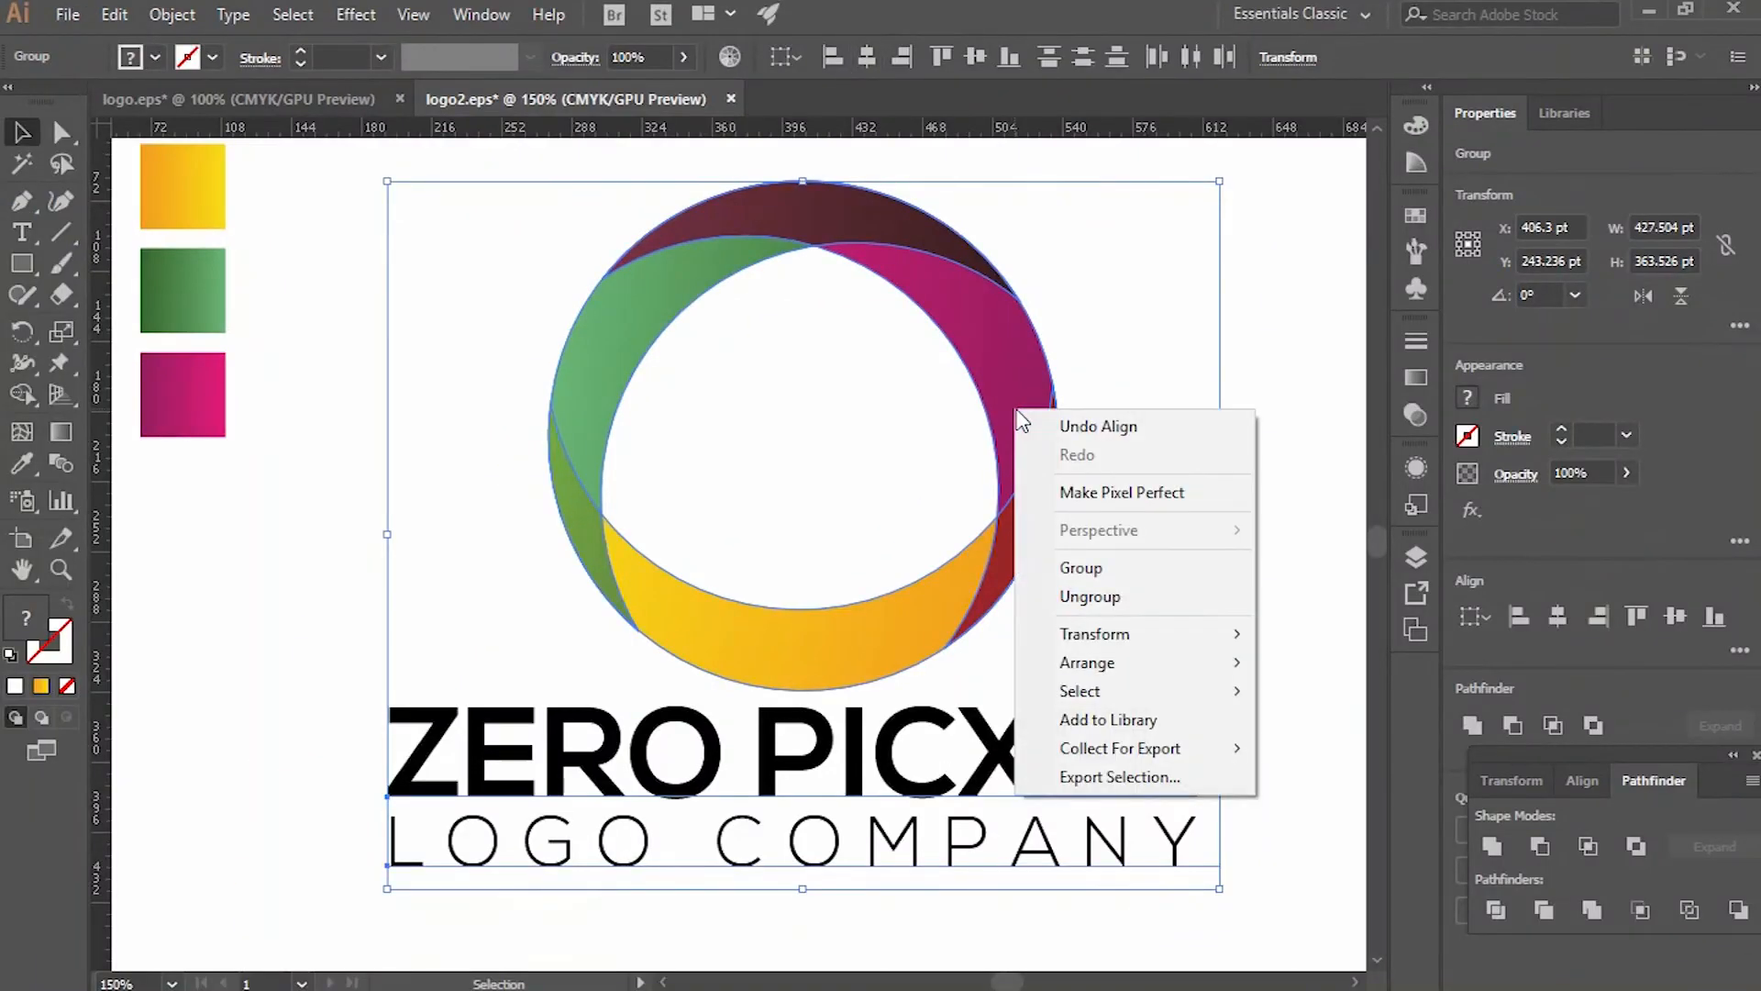
click(1109, 578)
click(1302, 561)
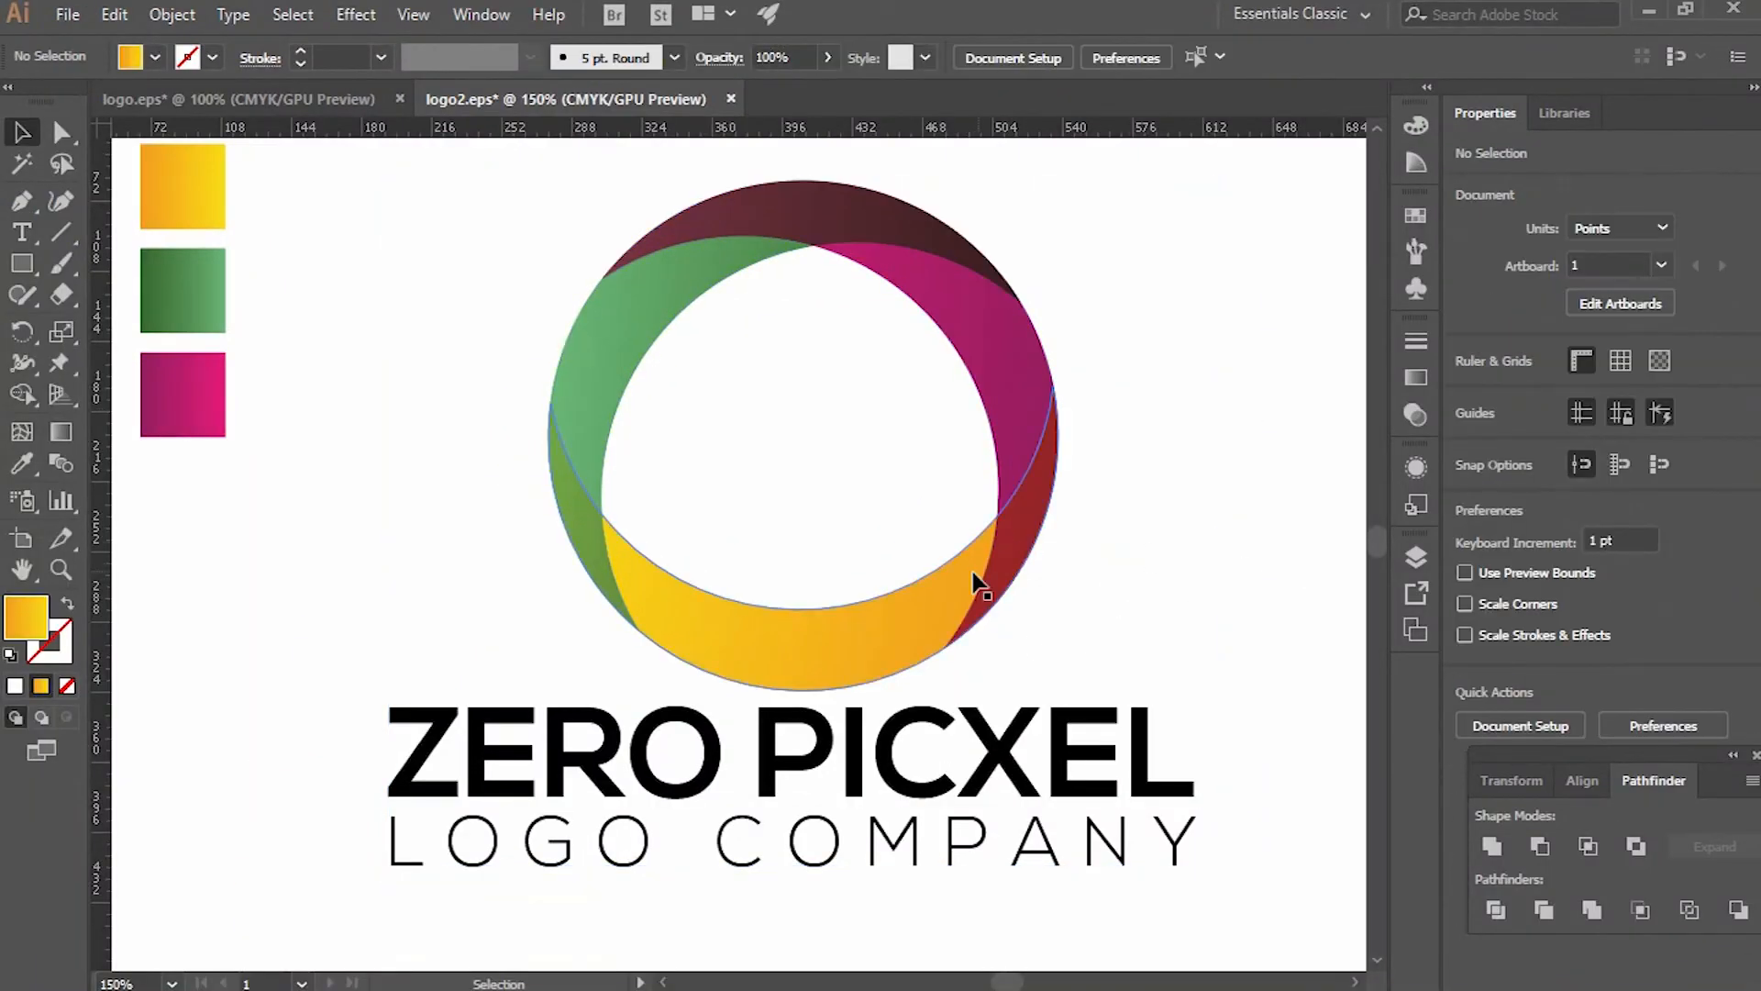